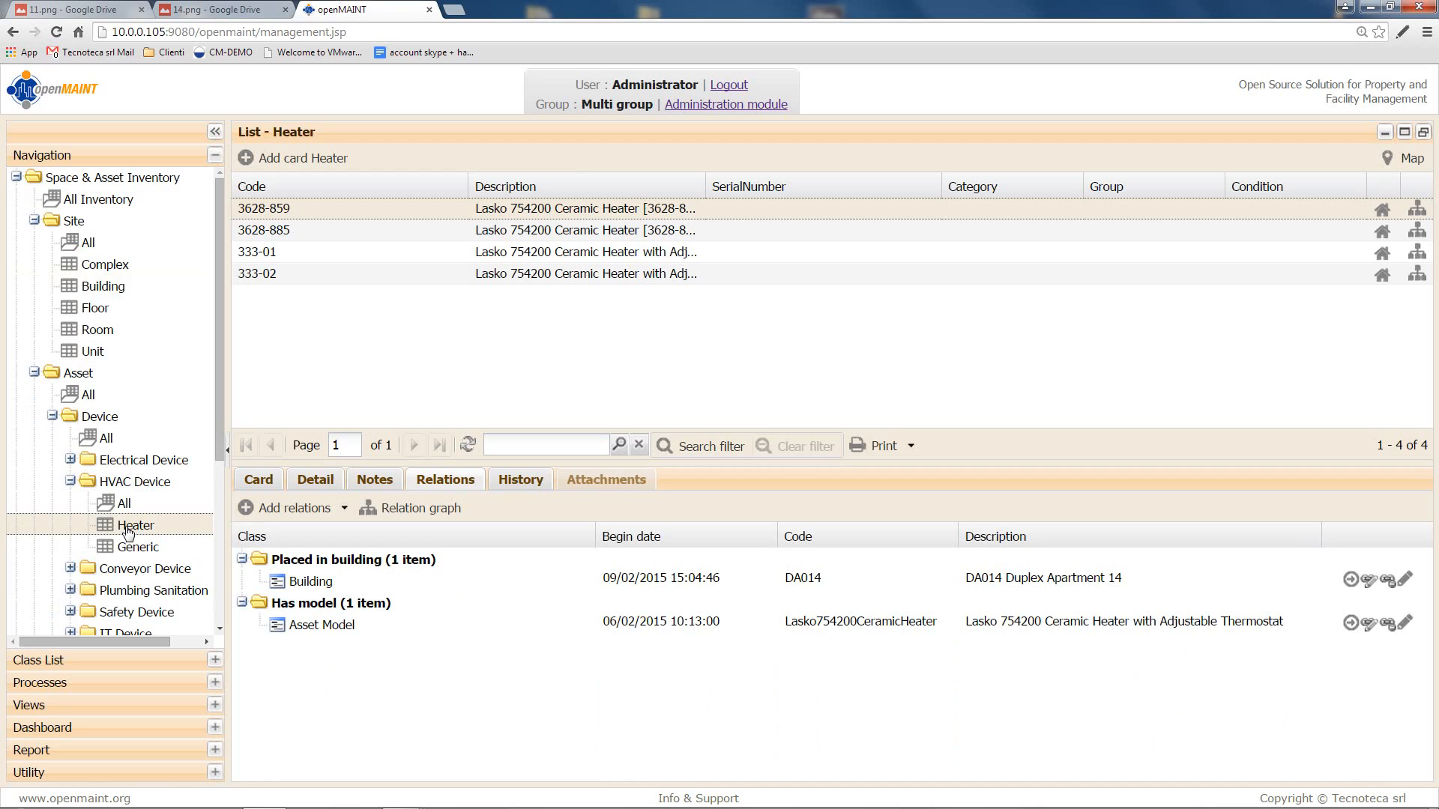
Step: Open the Building list and review the relations and card of Office Building 02
left_click(120, 293)
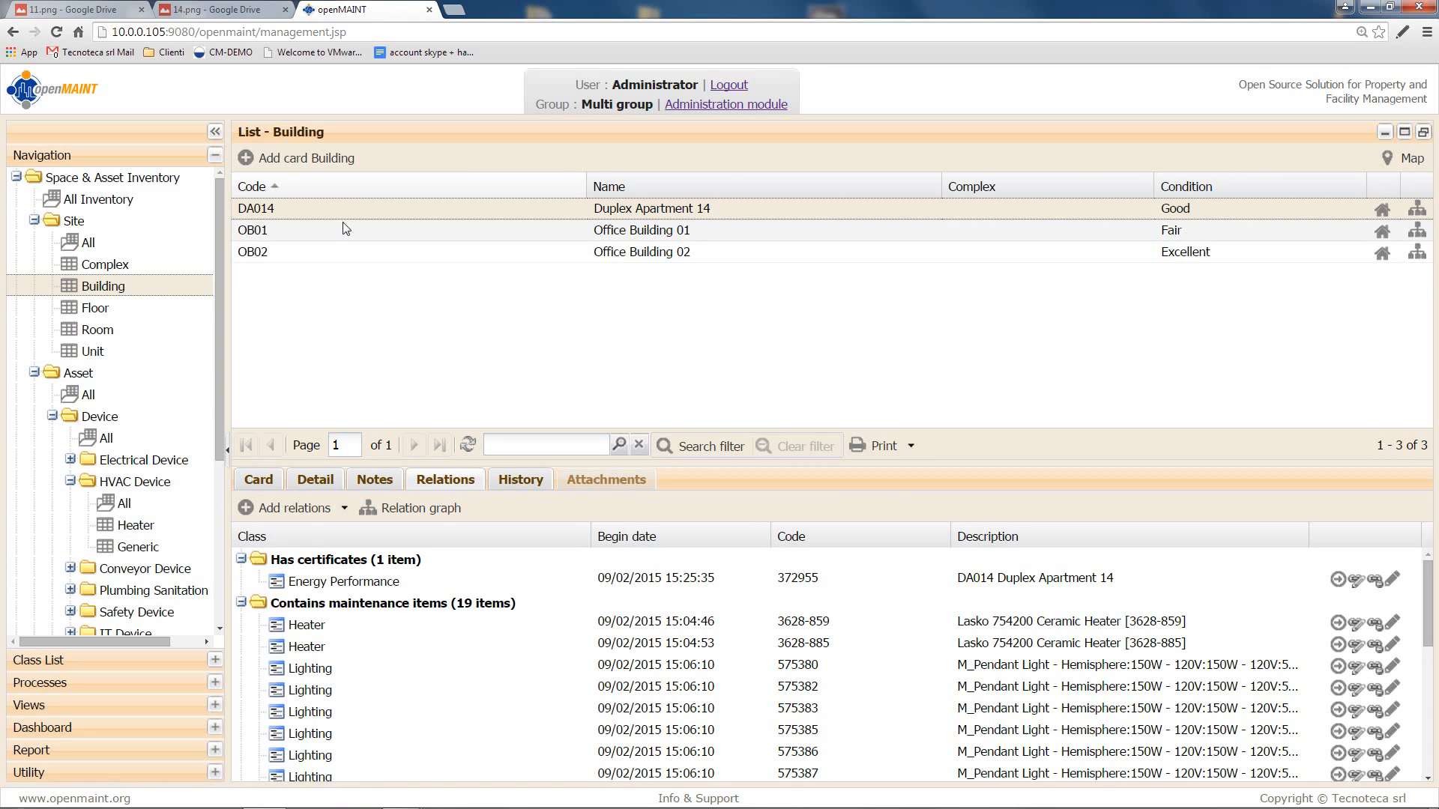
left_click(341, 257)
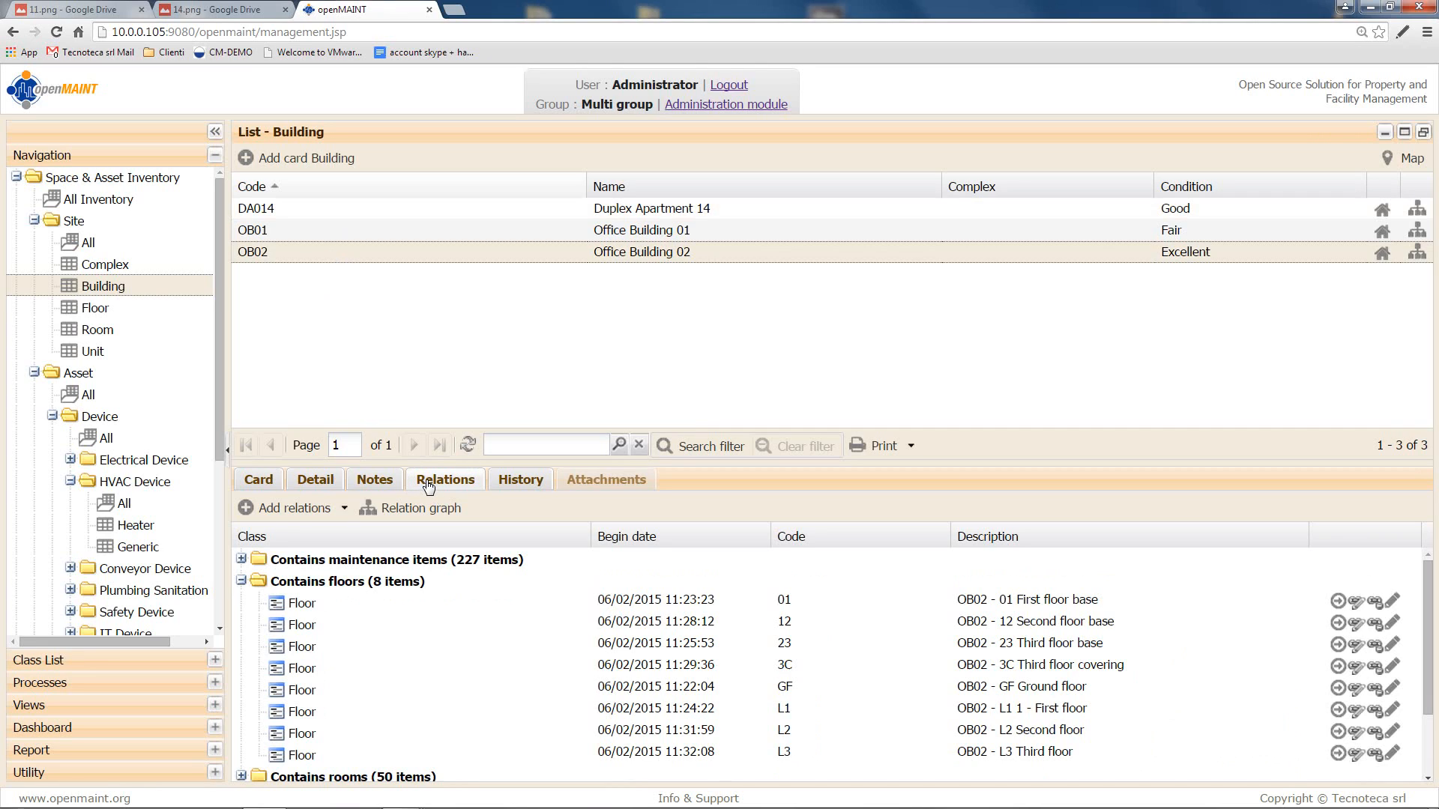
left_click(604, 643)
double_click(604, 643)
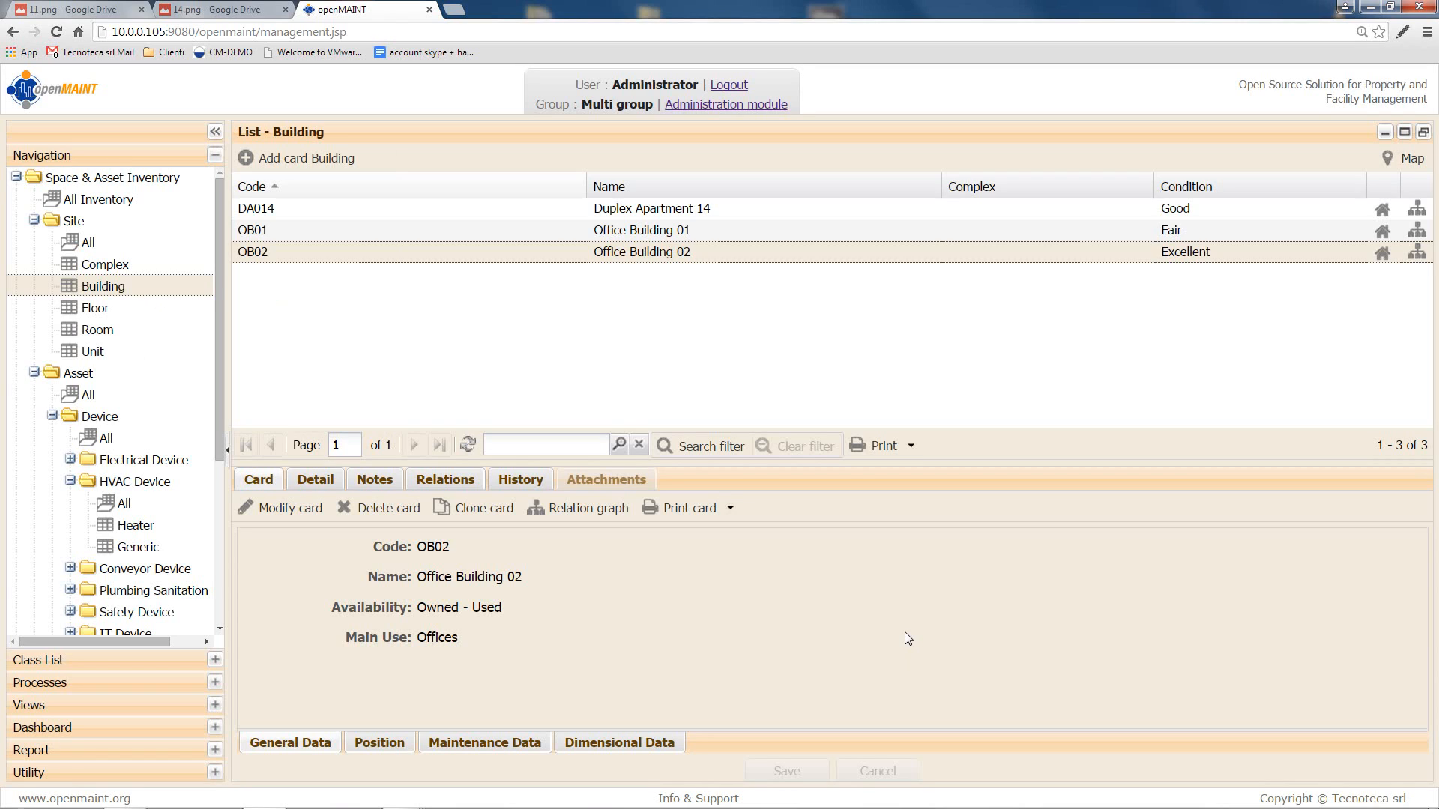
Step: Open the Office Building 02 card for editing and examine its dimensional data down to the floor, room and unit numbers
left_click(303, 513)
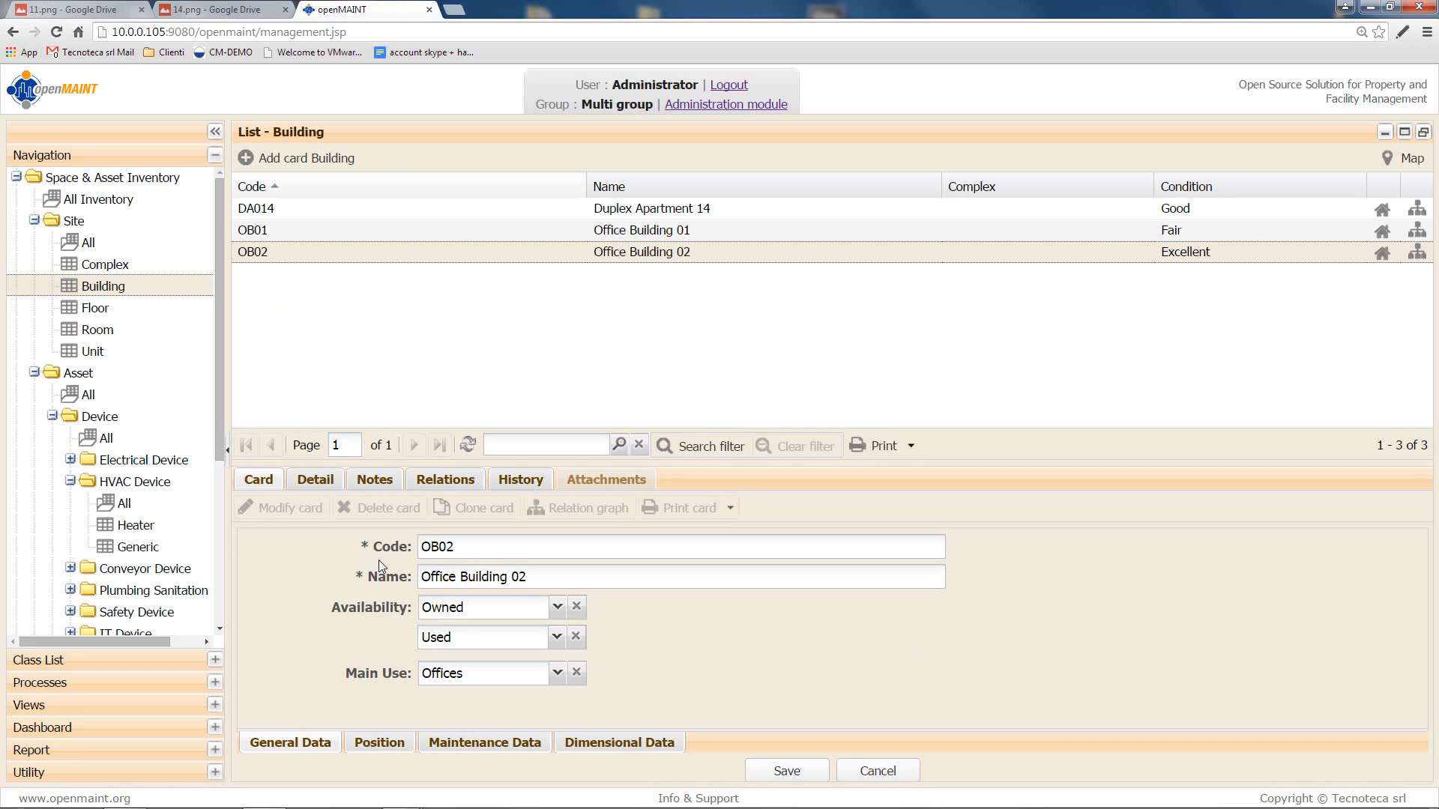
left_click(619, 742)
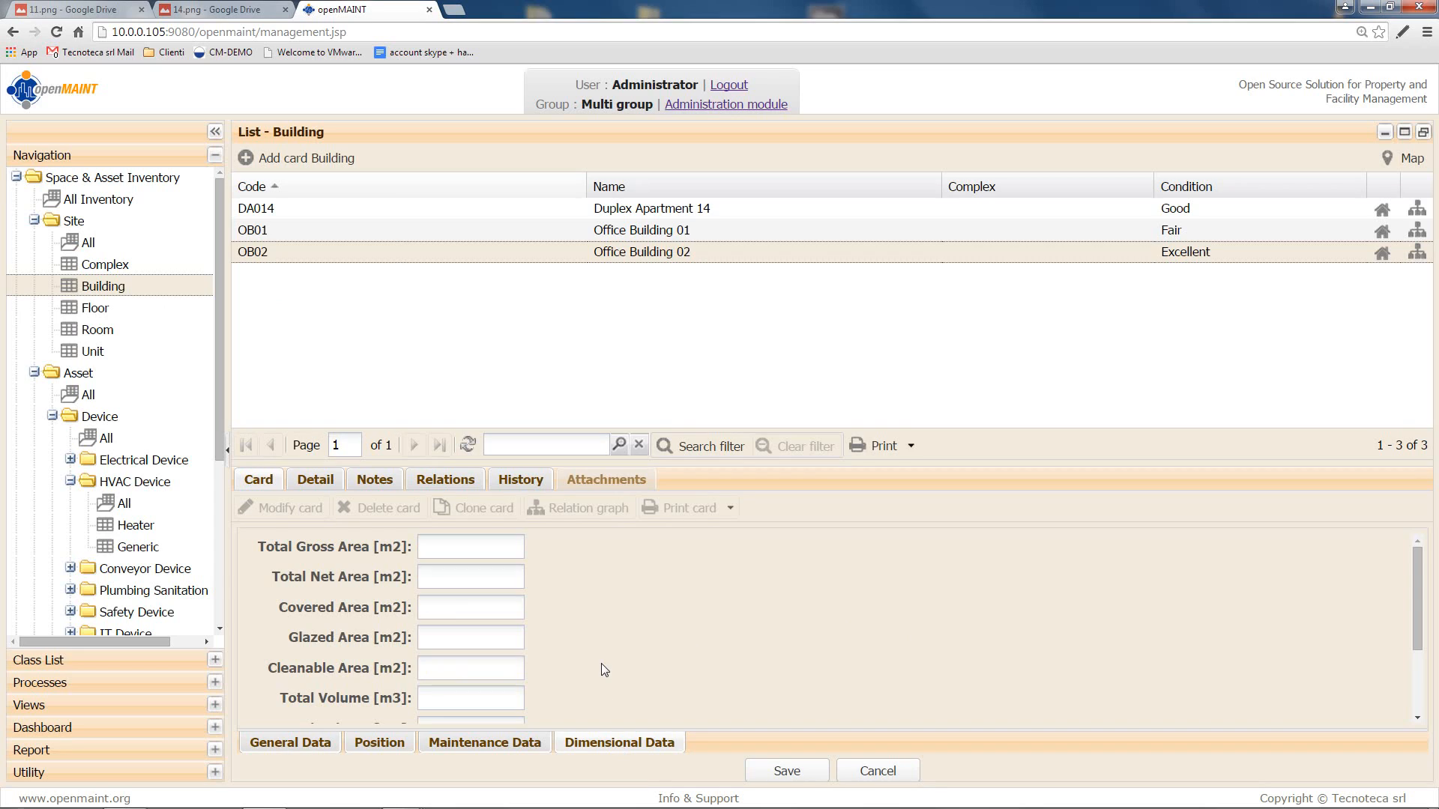
scroll(603, 667, "down", 3)
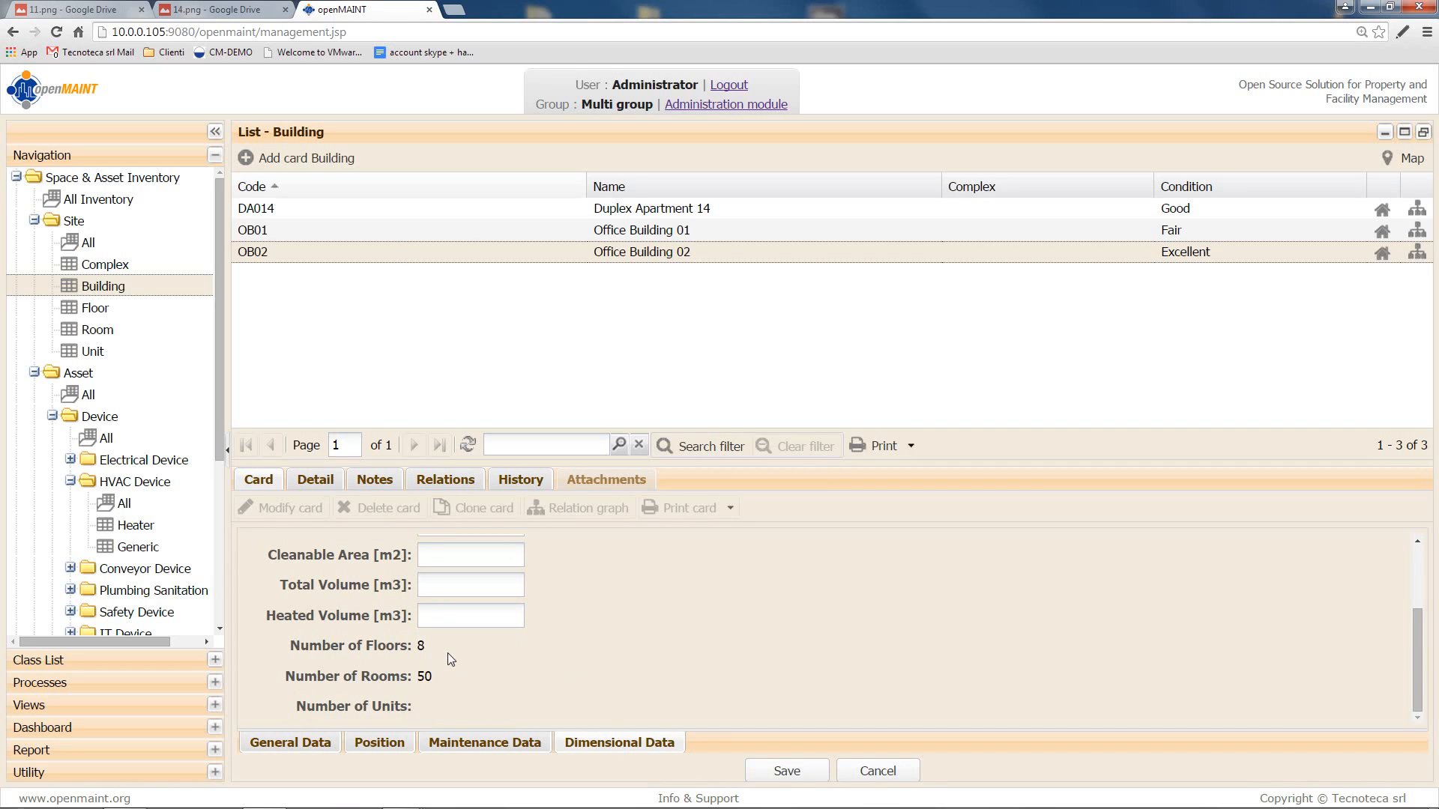
Step: Add a building card with the code "new building" and the name "this is the name"
left_click(315, 159)
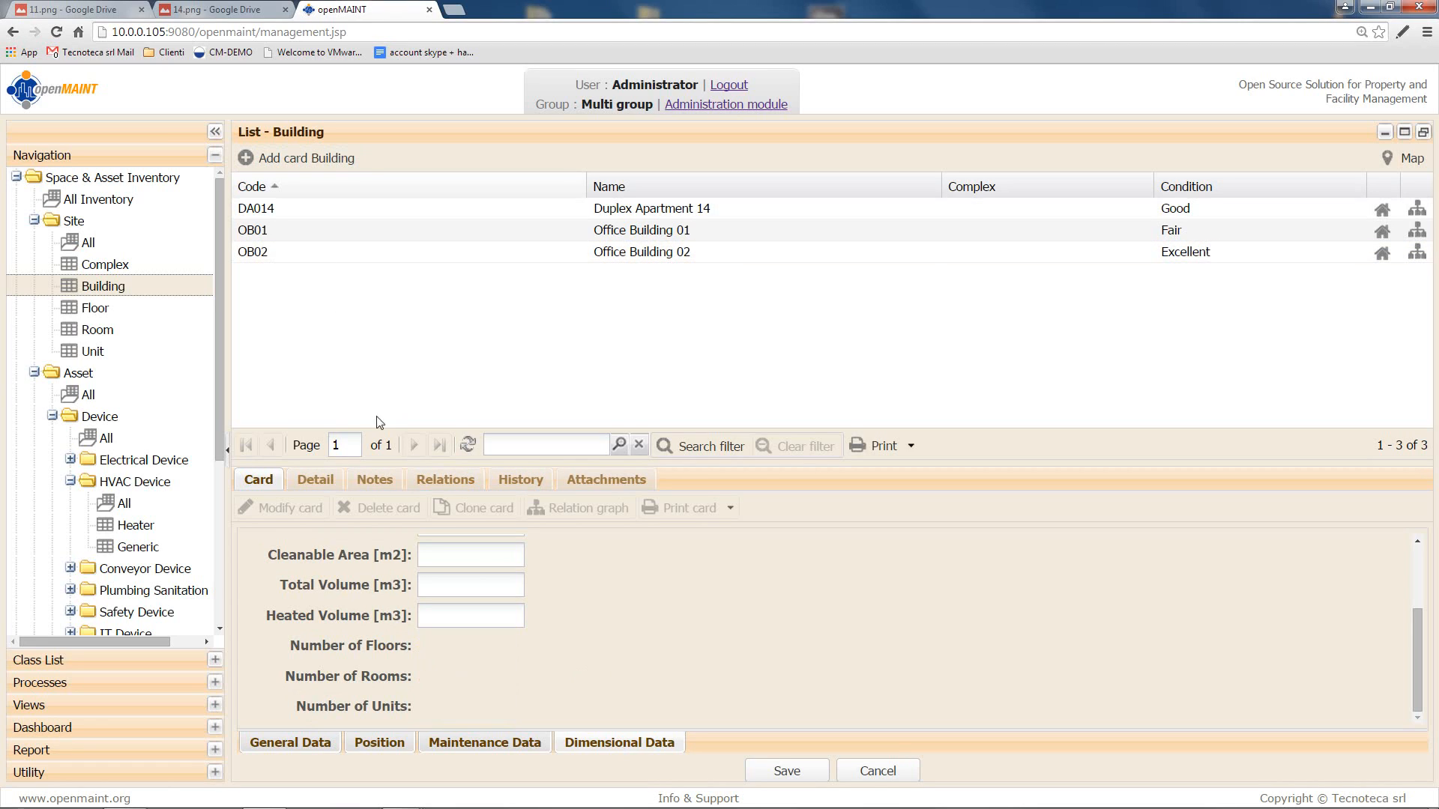
left_click(304, 744)
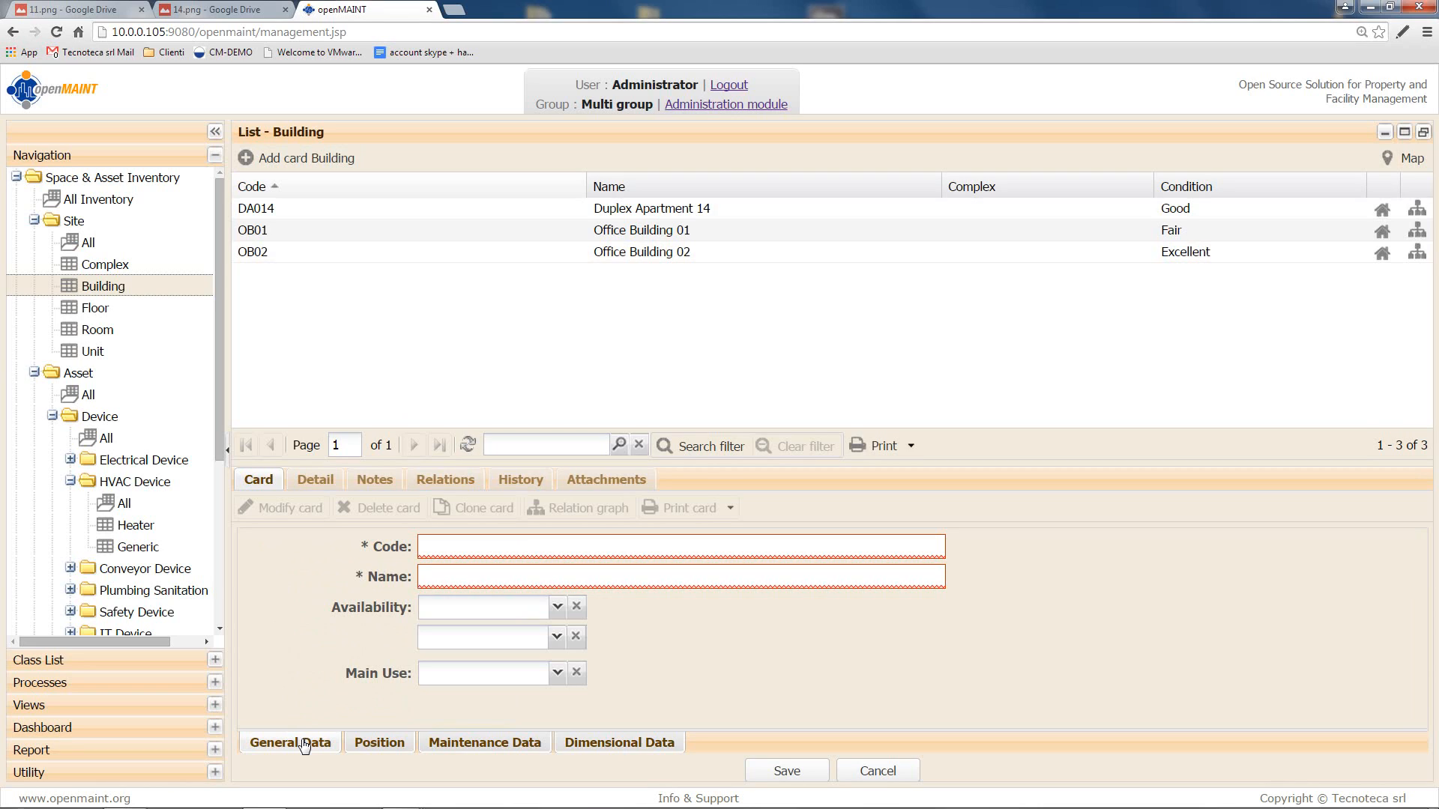
left_click(458, 551)
type("new building")
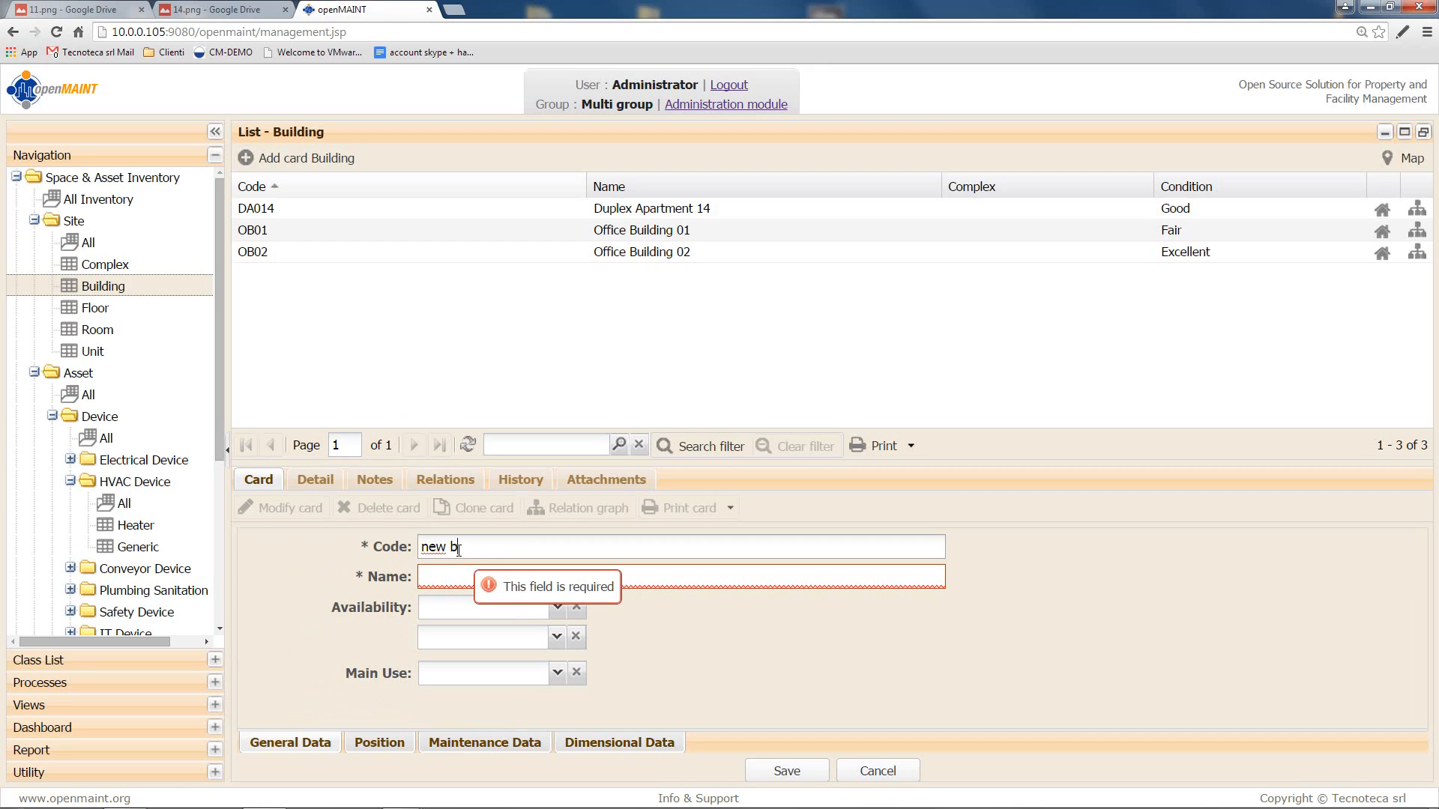
key("Tab")
type("this is the name")
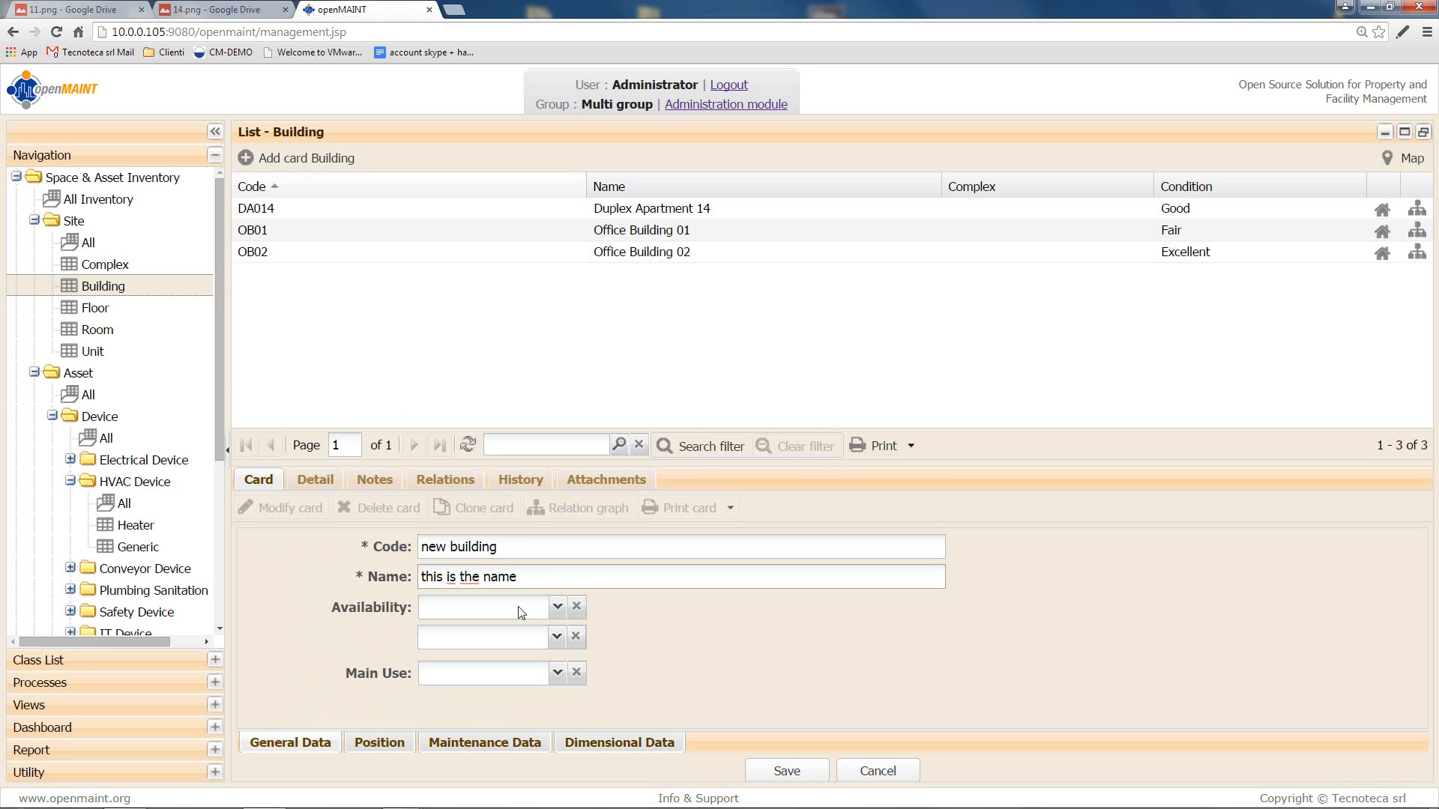
Step: Set the new building's availability to Owned and Rented, and save the card
left_click(556, 607)
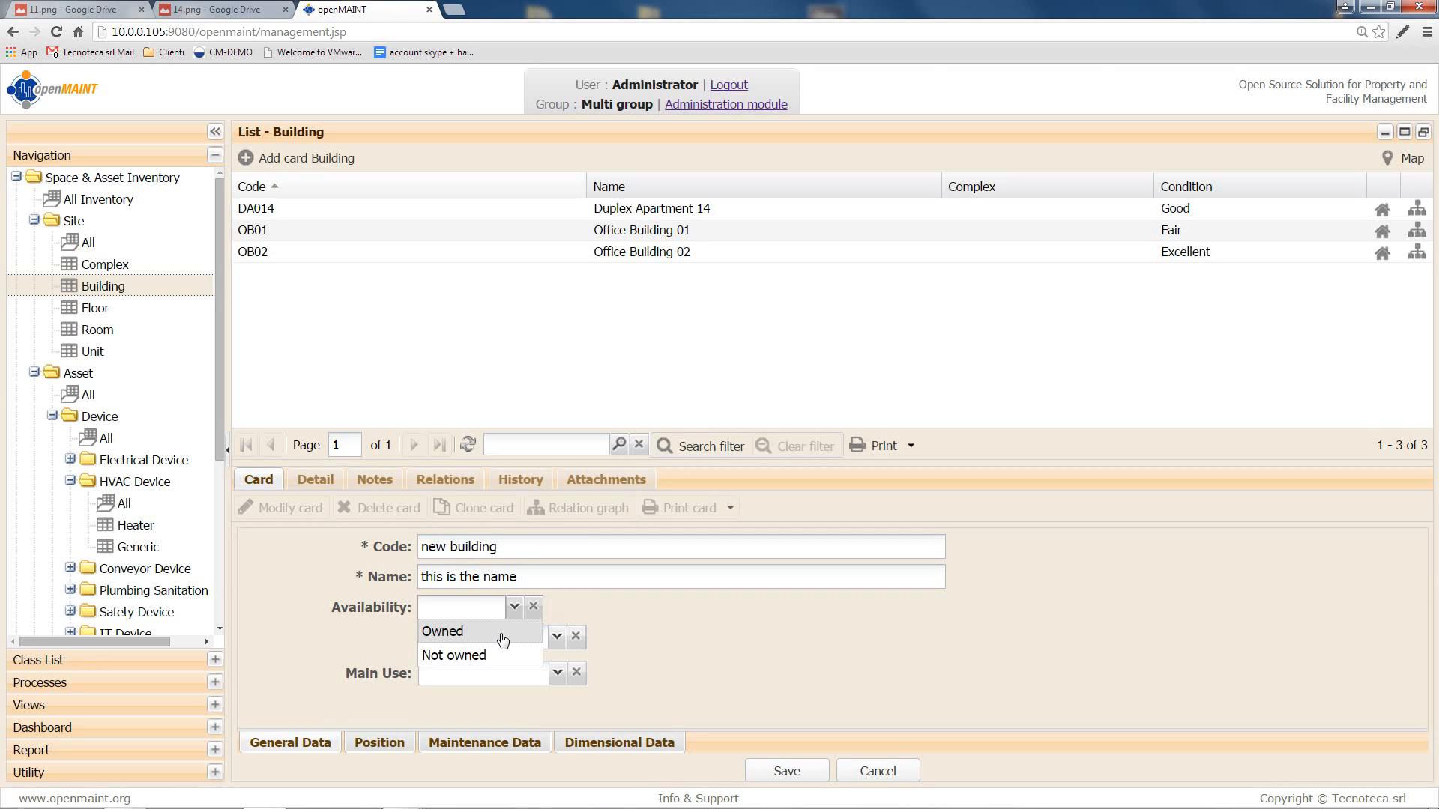
left_click(503, 632)
left_click(556, 637)
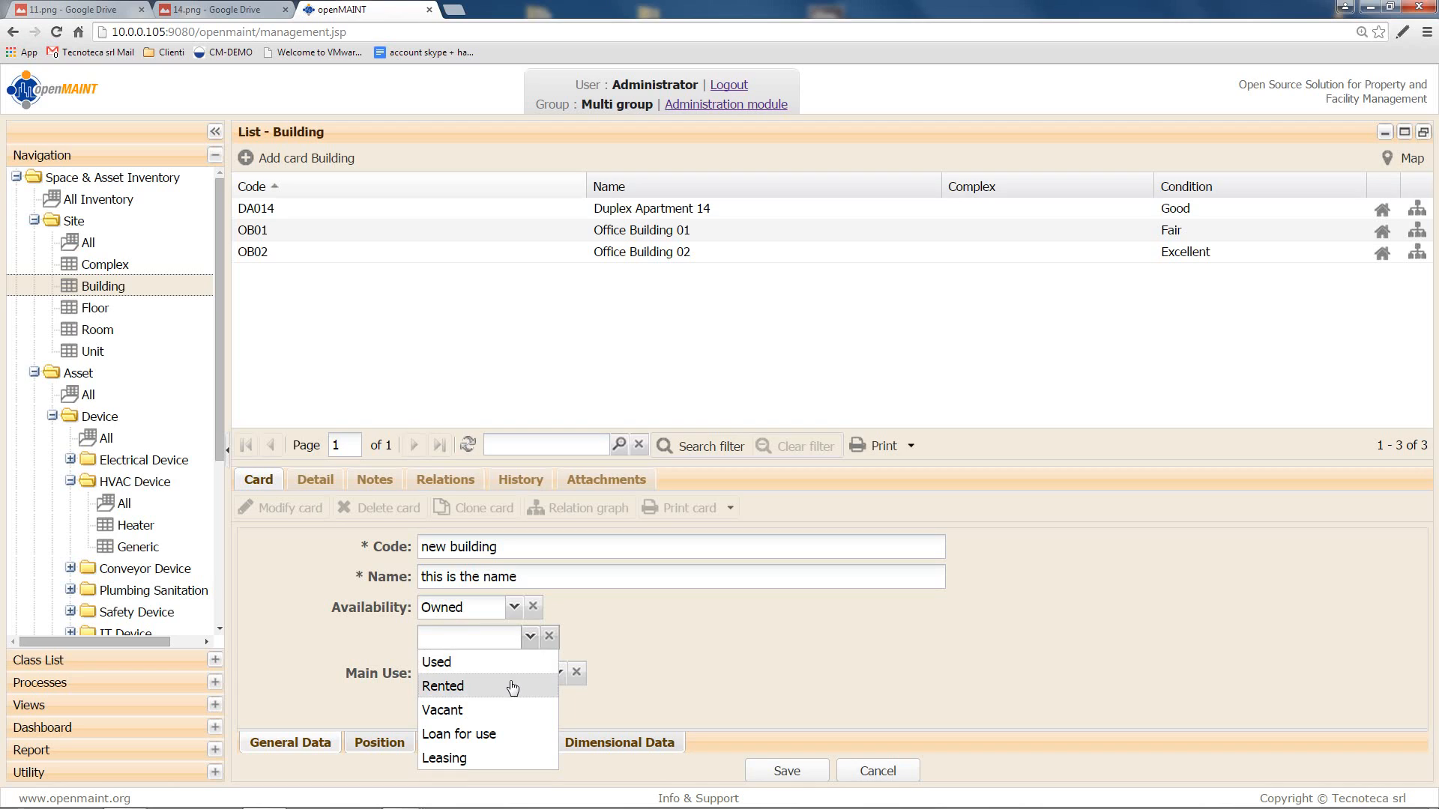
left_click(511, 684)
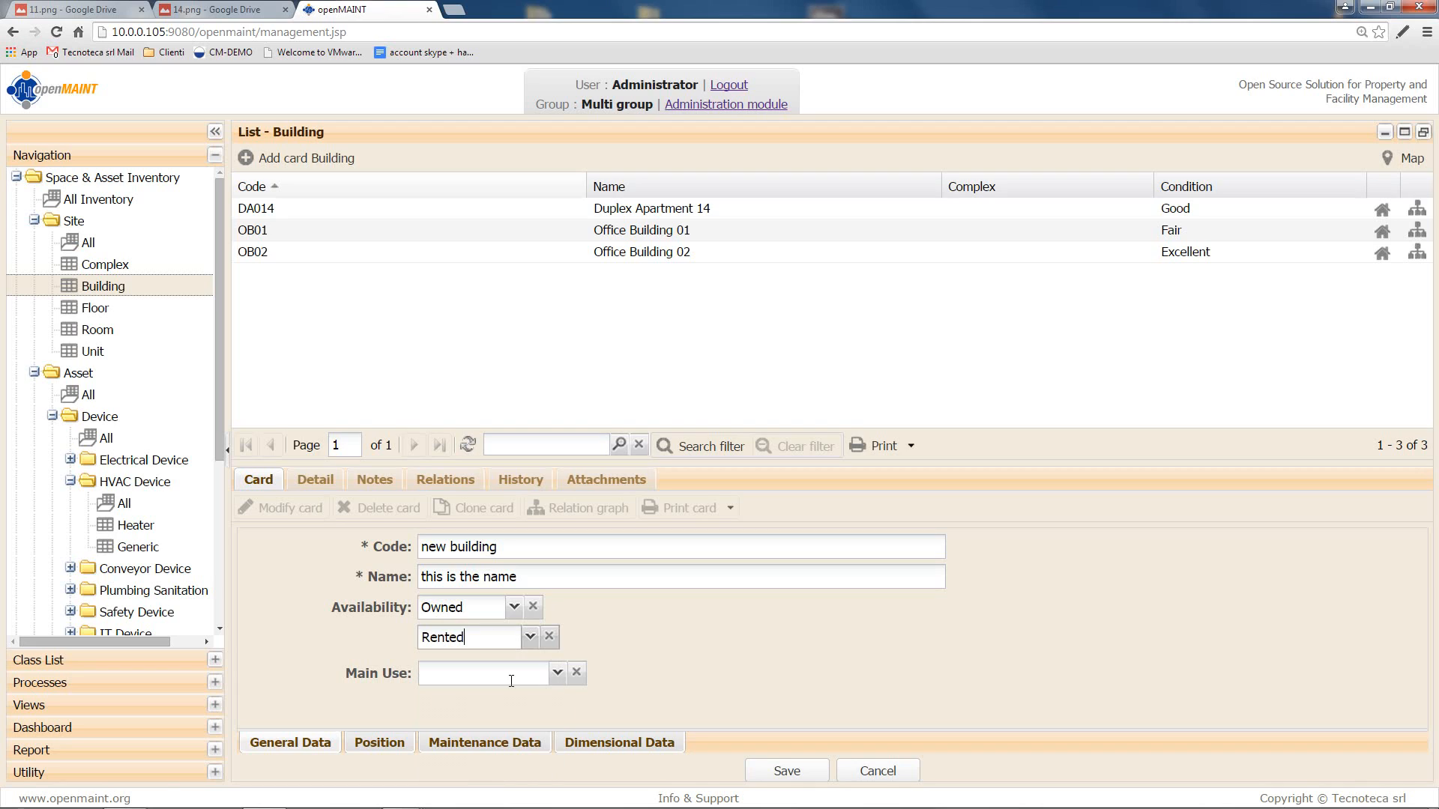
left_click(784, 772)
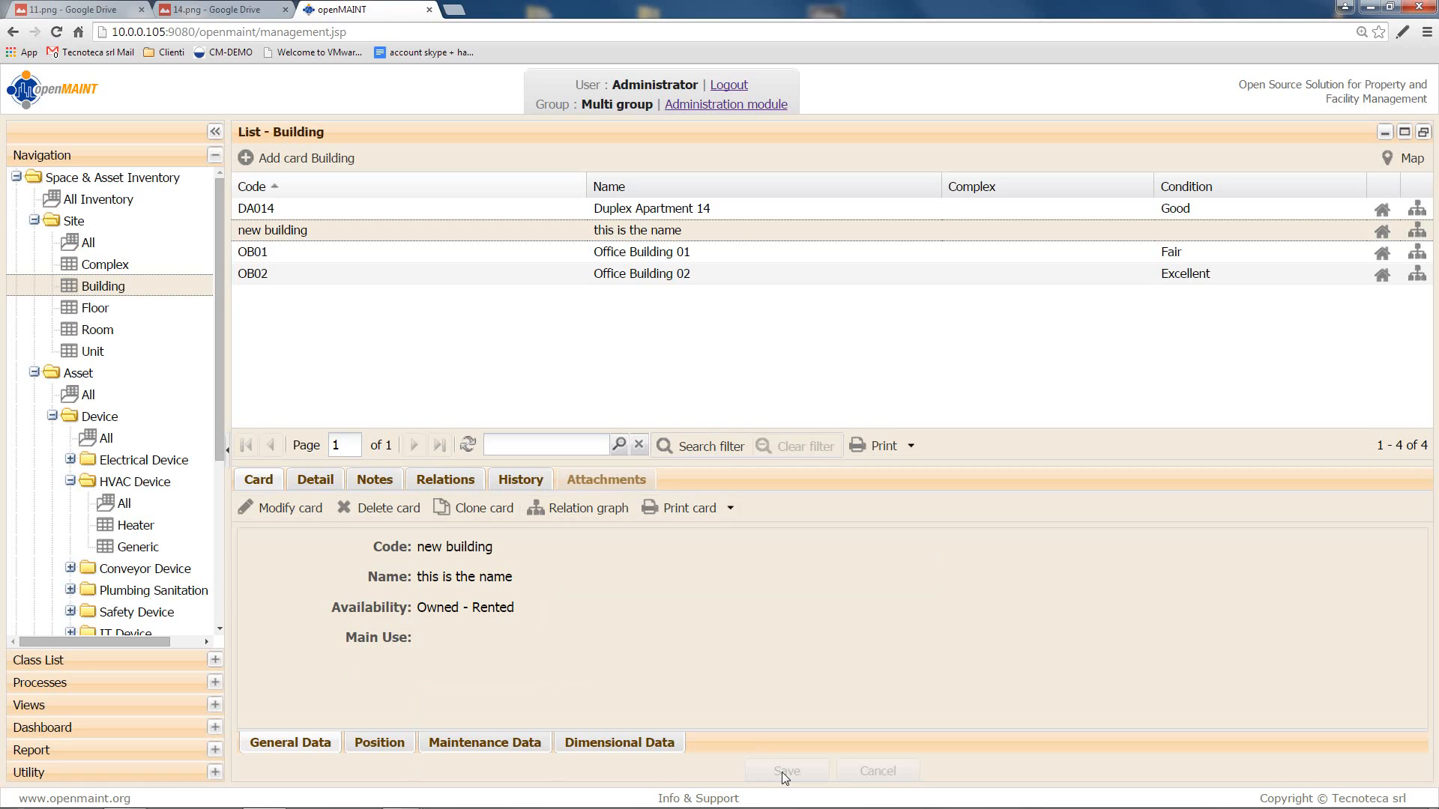
Step: Add a "Contains floors" relation to the new building, creating and linking a floor card with code "new floor" and name "test"
left_click(431, 488)
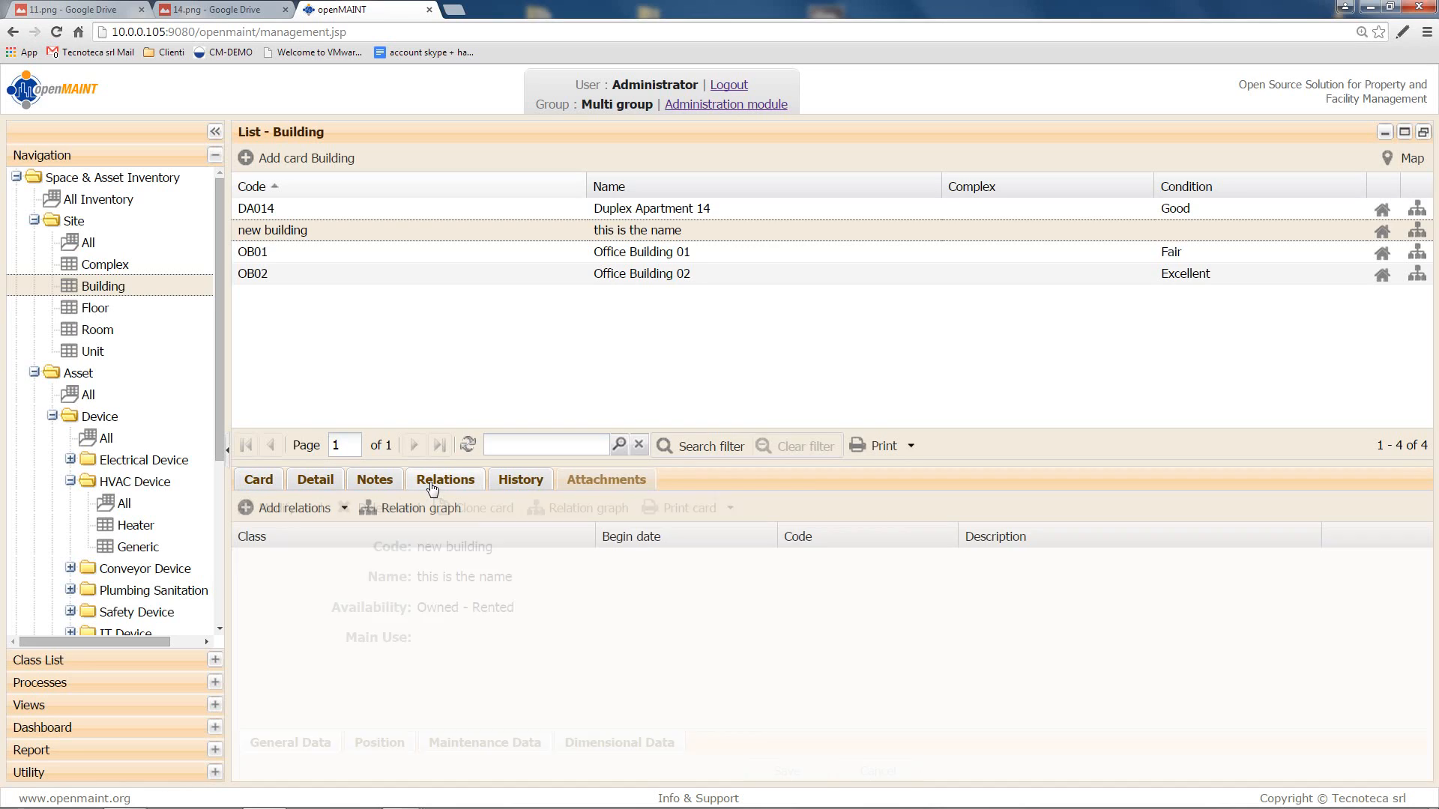
left_click(341, 510)
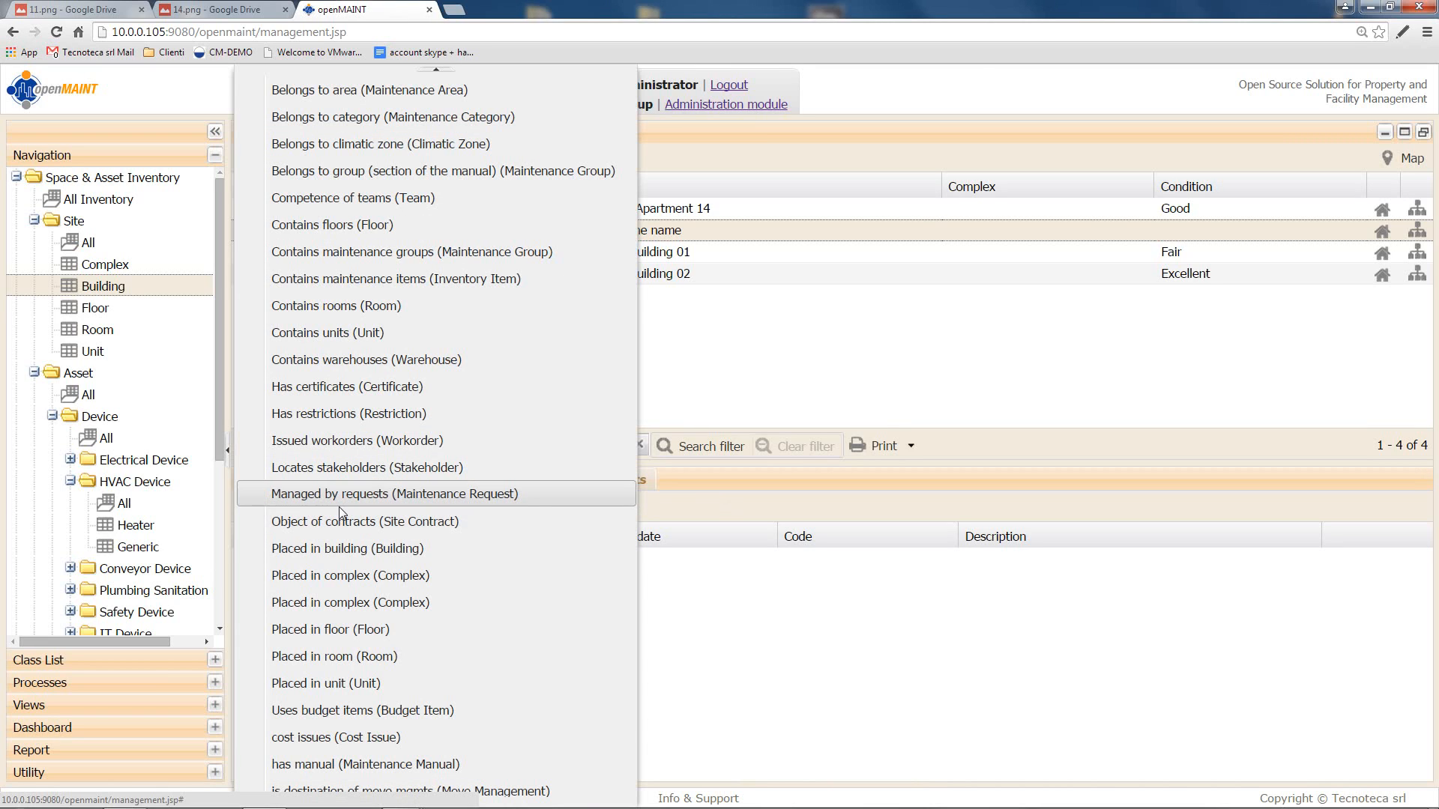
left_click(347, 225)
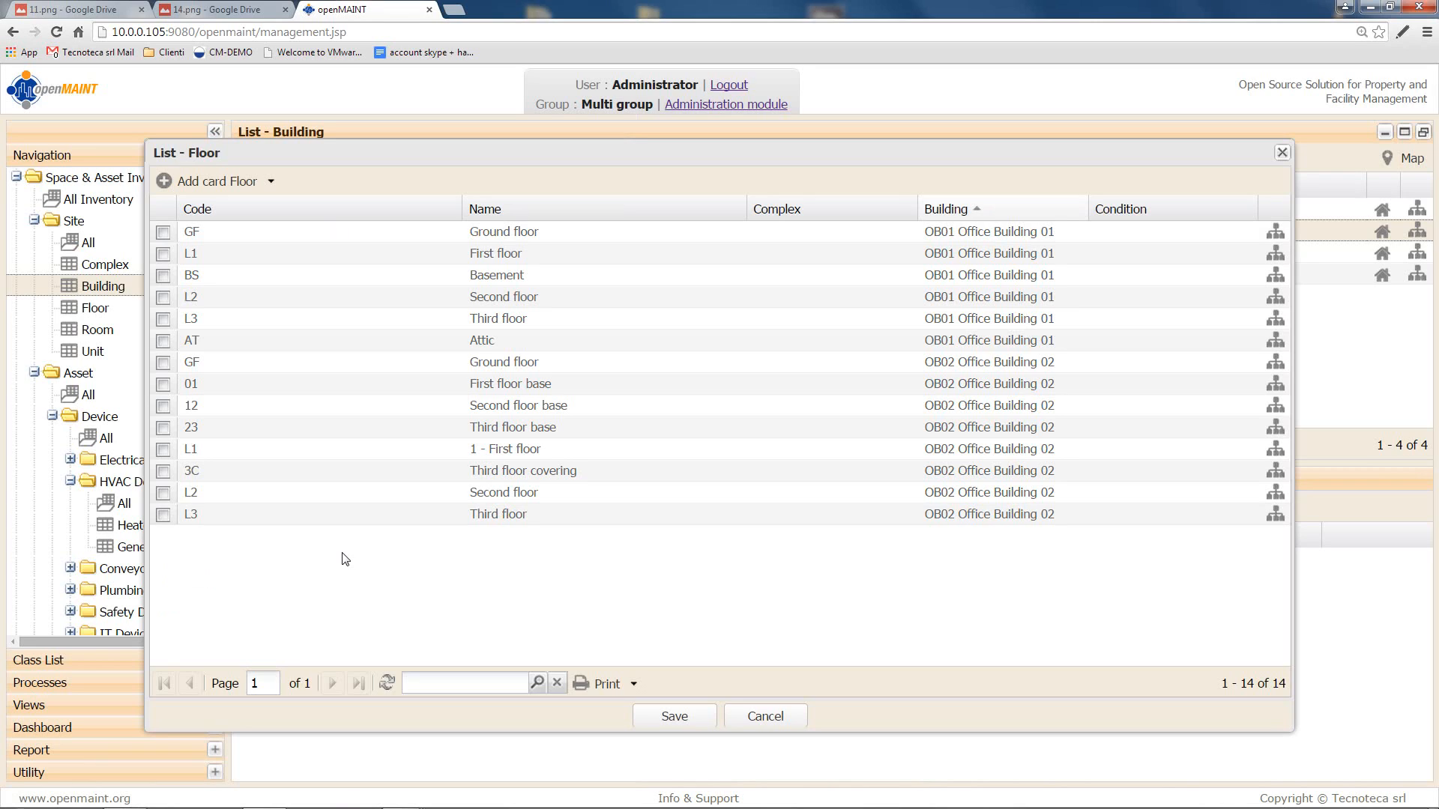
left_click(243, 185)
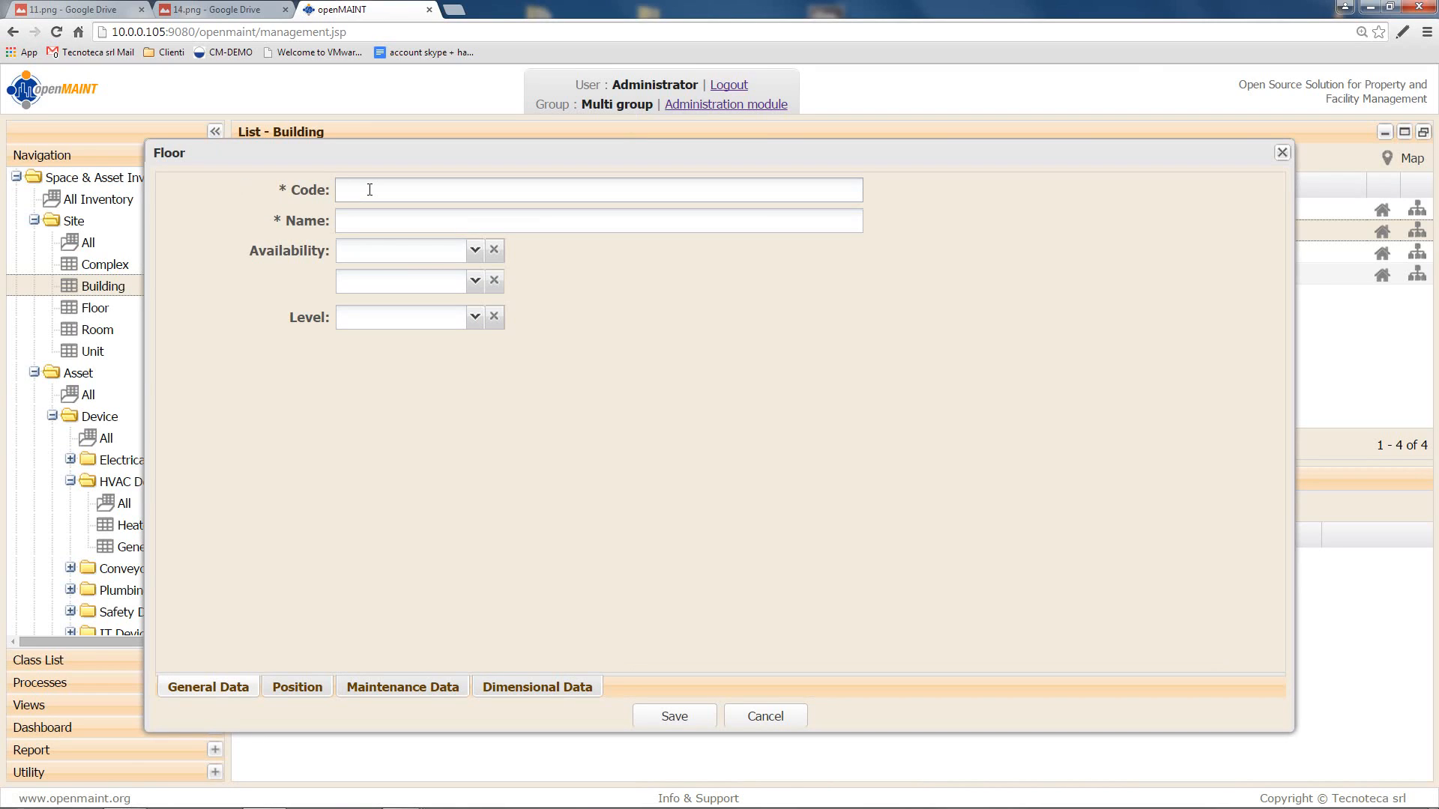
type("new floor")
key("Tab")
type("test")
left_click(674, 716)
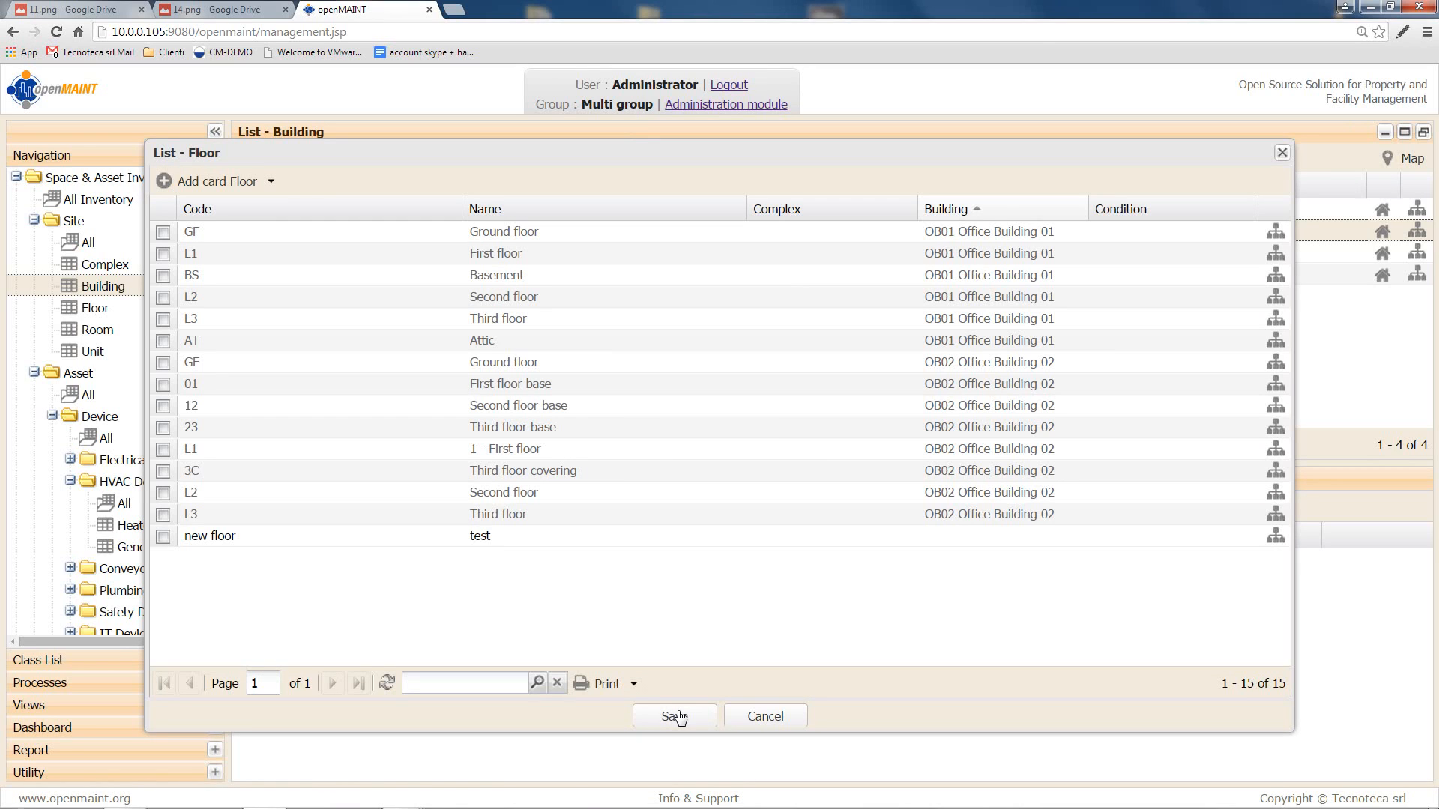
left_click(163, 536)
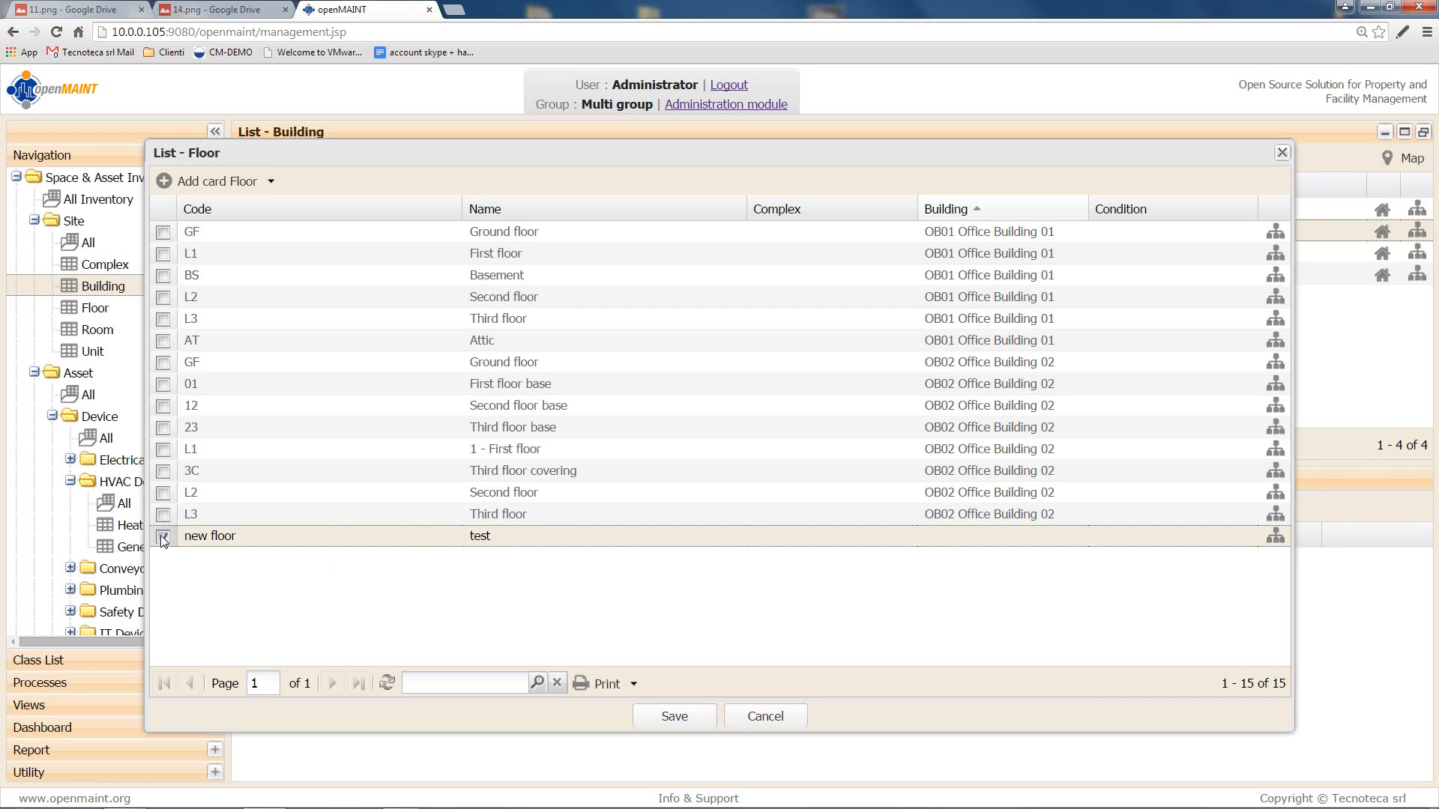
left_click(670, 720)
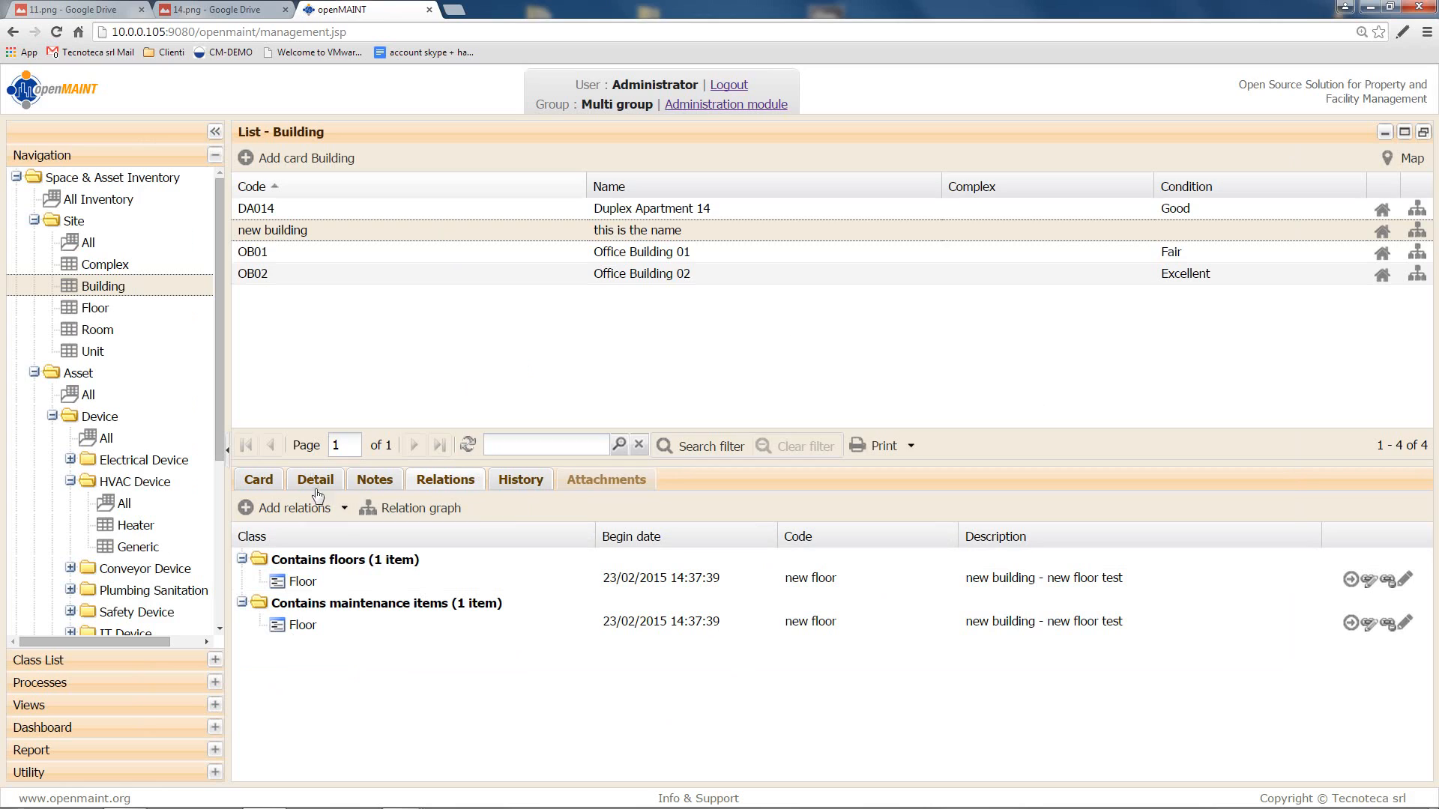
Step: Refresh the building list and check the dimensional data on the new building's card
left_click(260, 481)
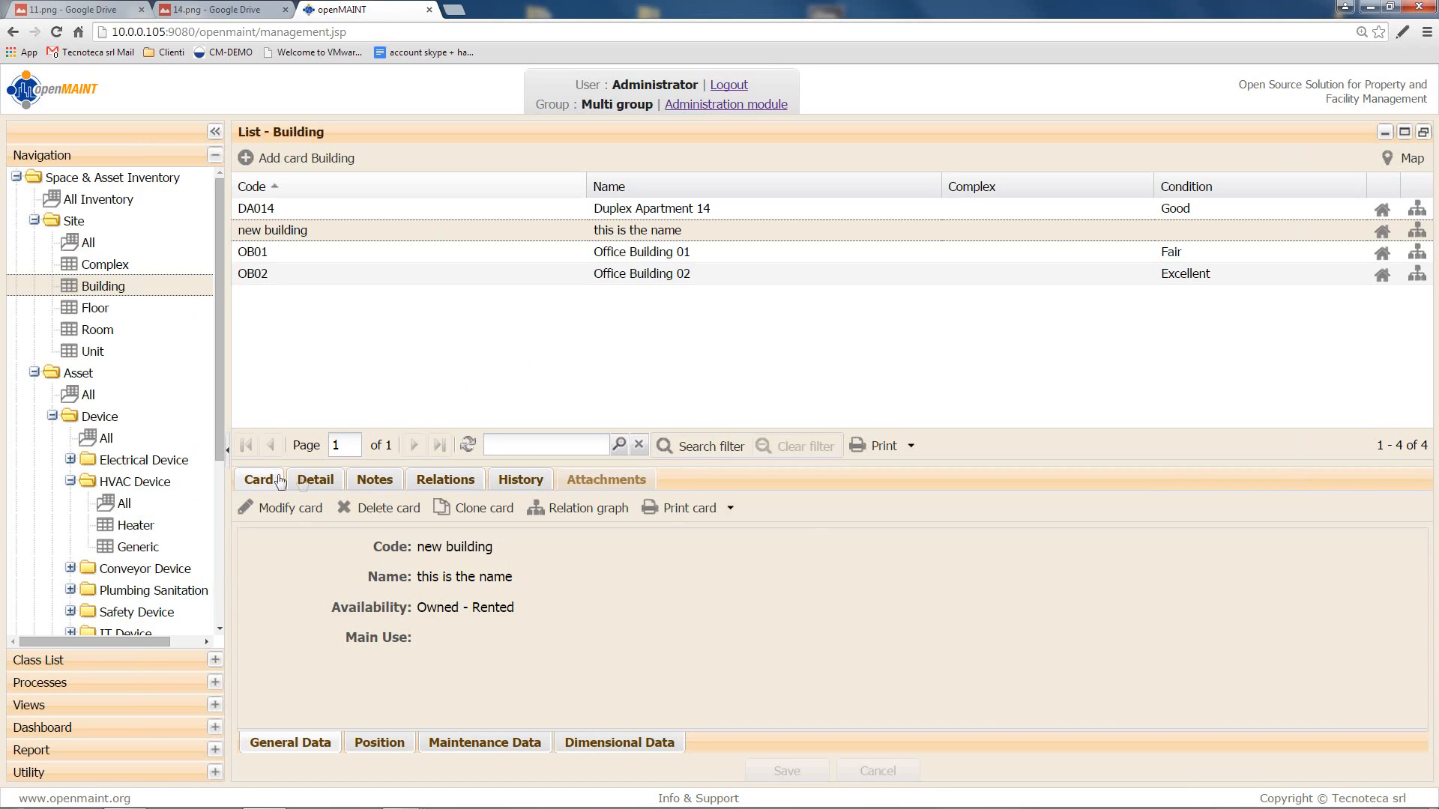
left_click(468, 446)
left_click(488, 234)
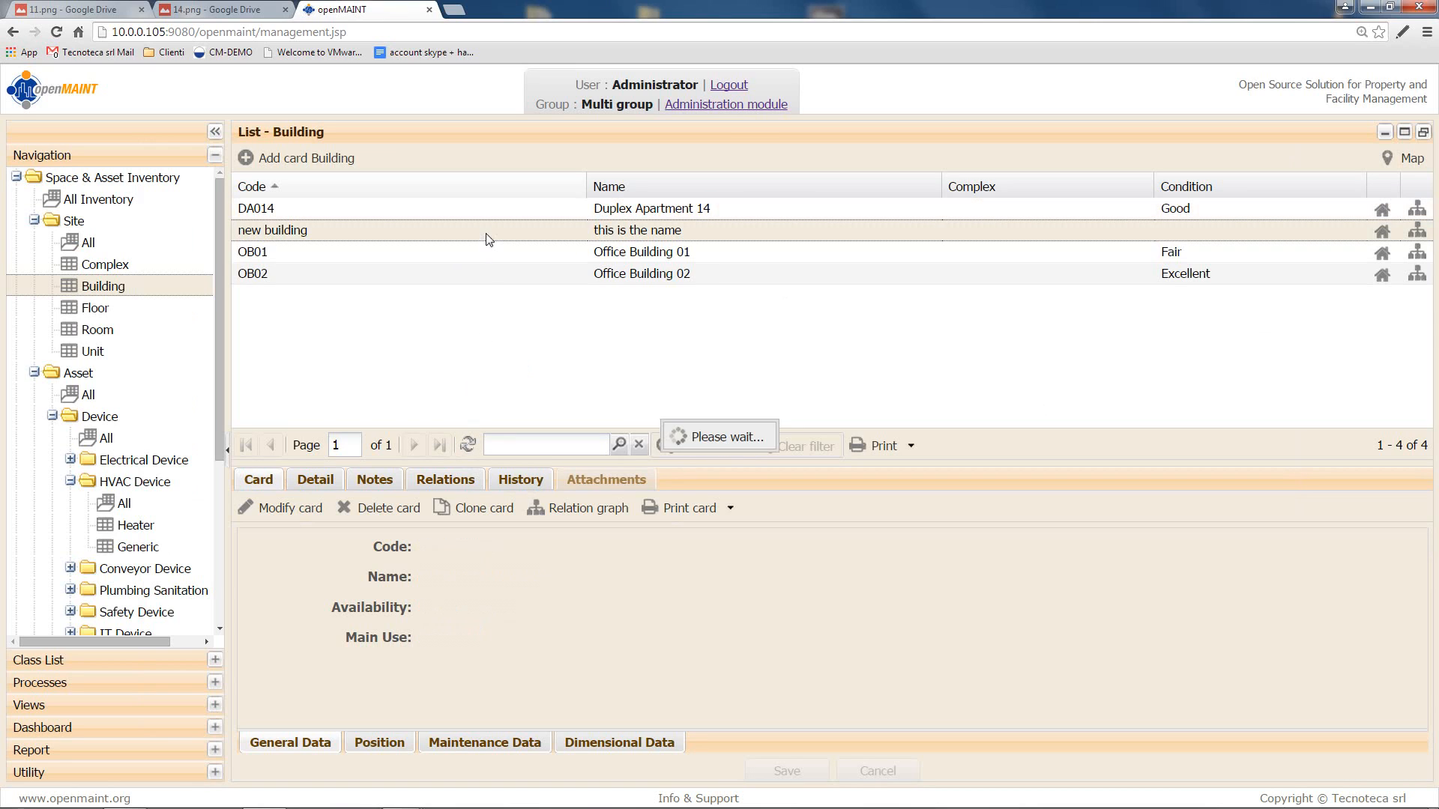
left_click(643, 744)
scroll(574, 642, "down", 3)
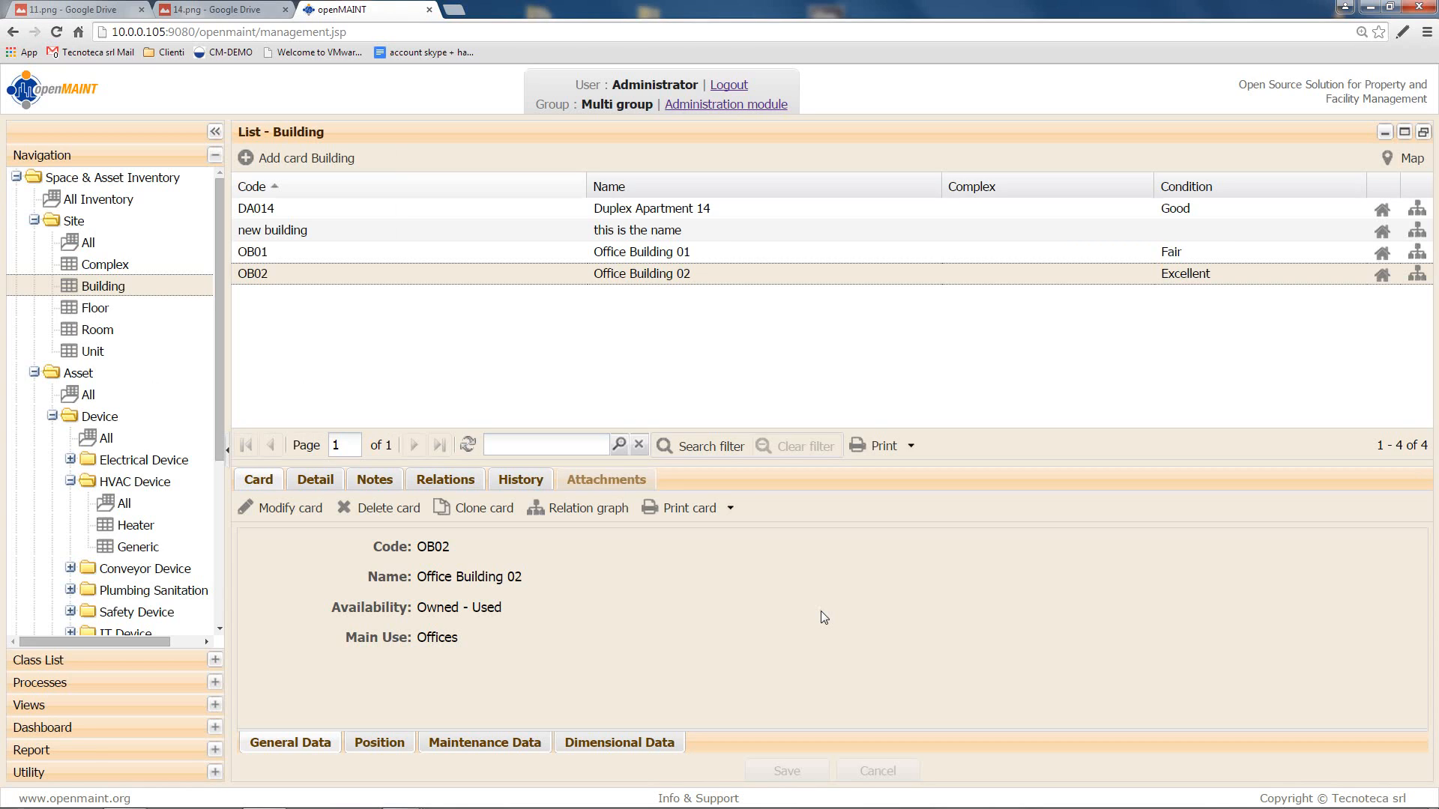
Step: Check the history of Office Building 02, then change its availability status to Vacant and save the card
left_click(535, 484)
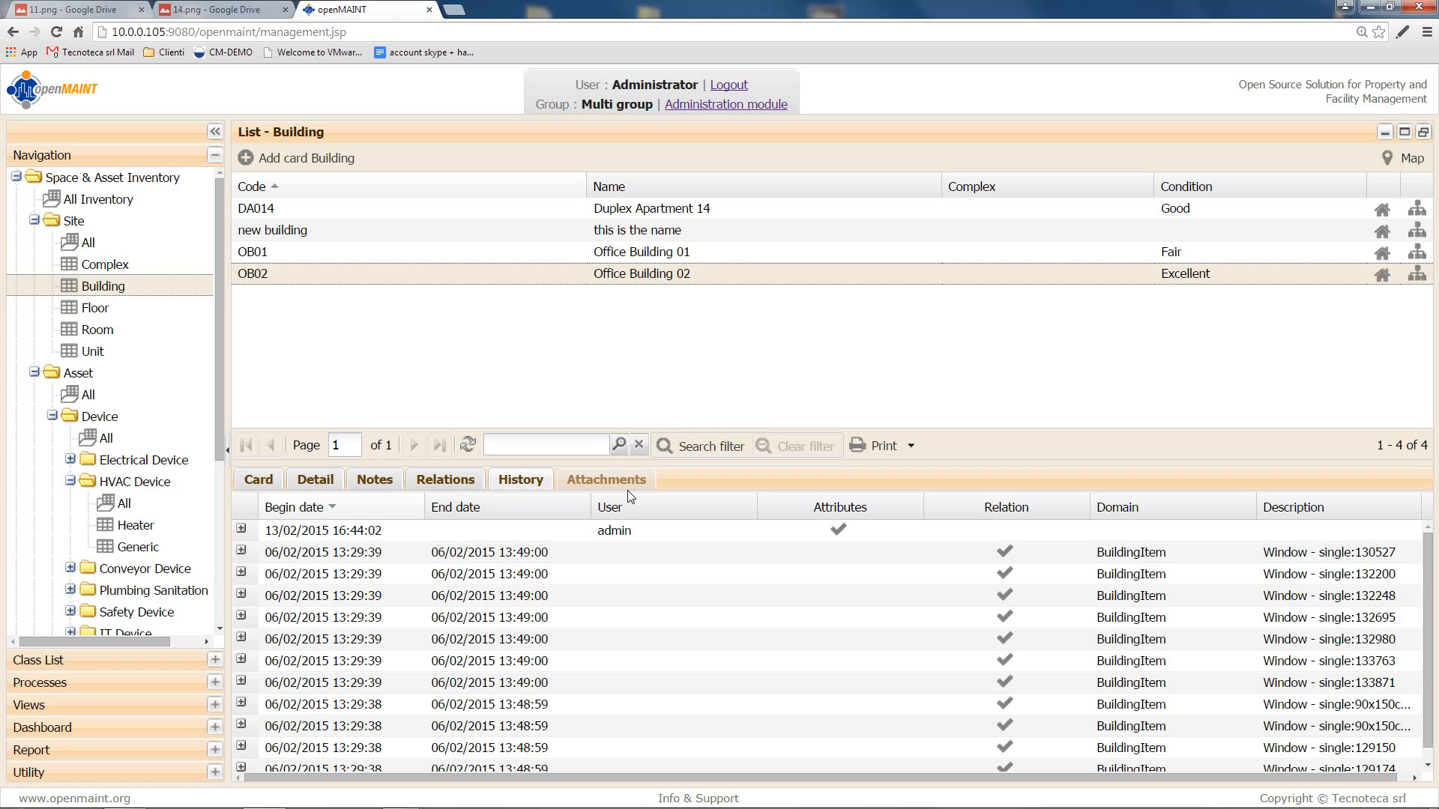
left_click(270, 479)
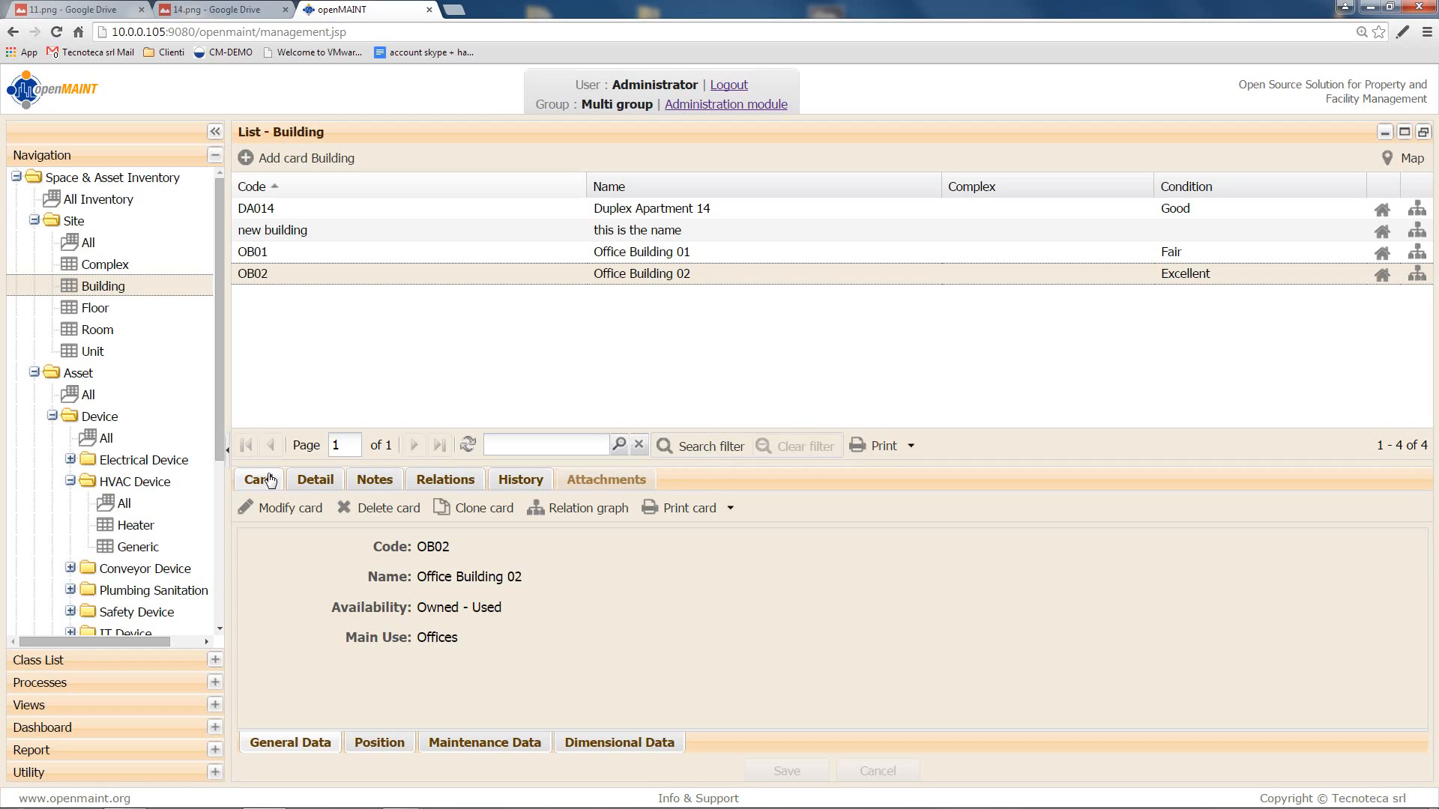
left_click(275, 508)
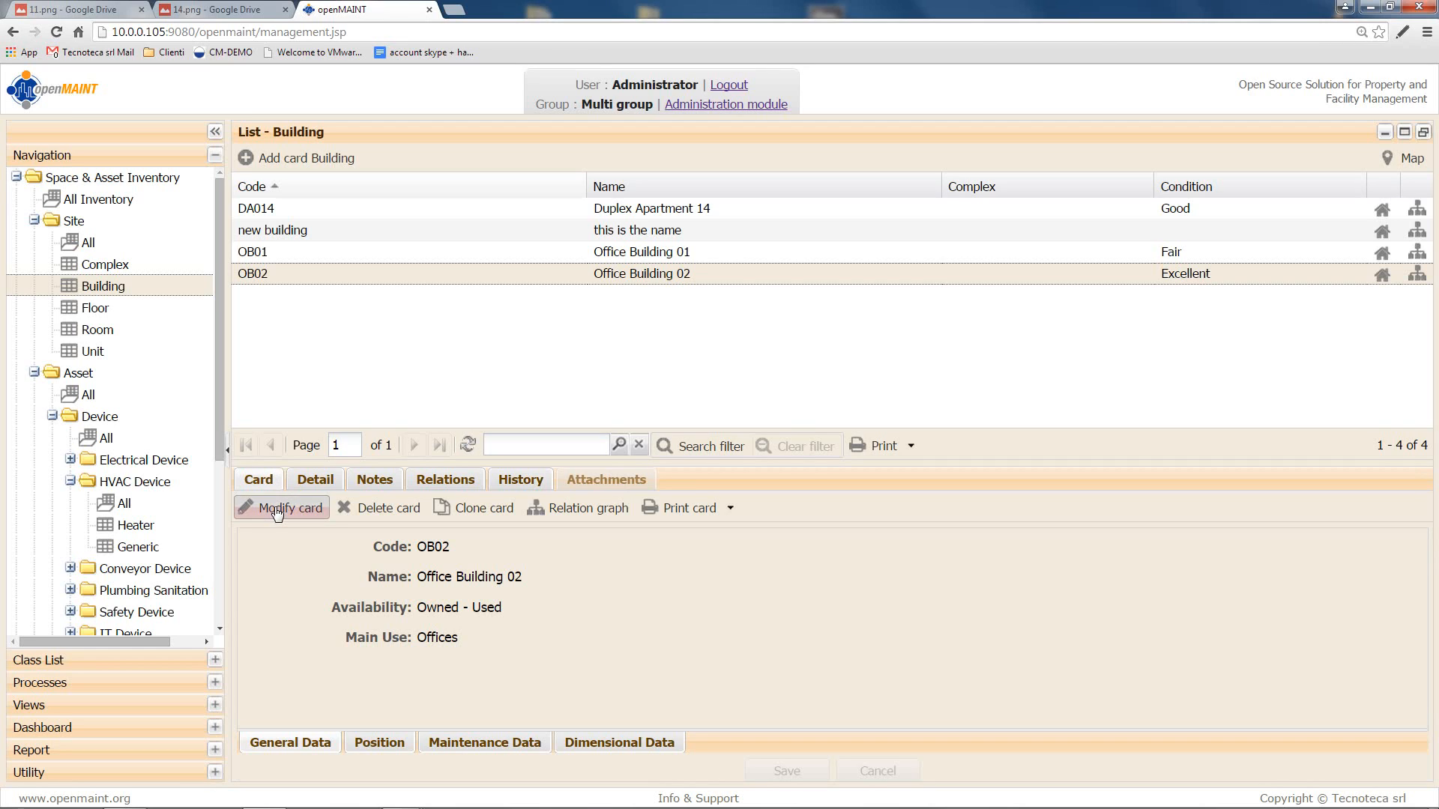
left_click(530, 637)
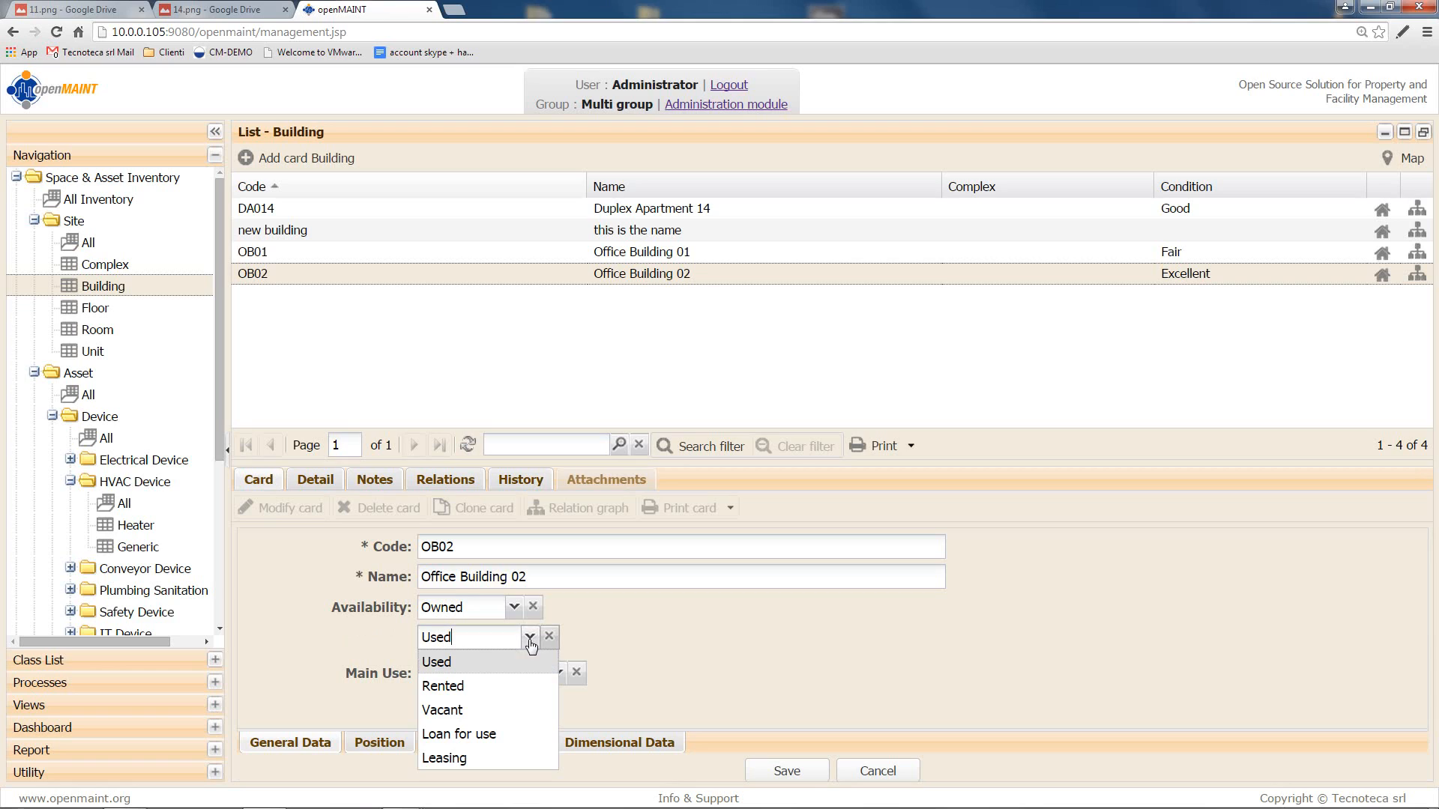
left_click(502, 697)
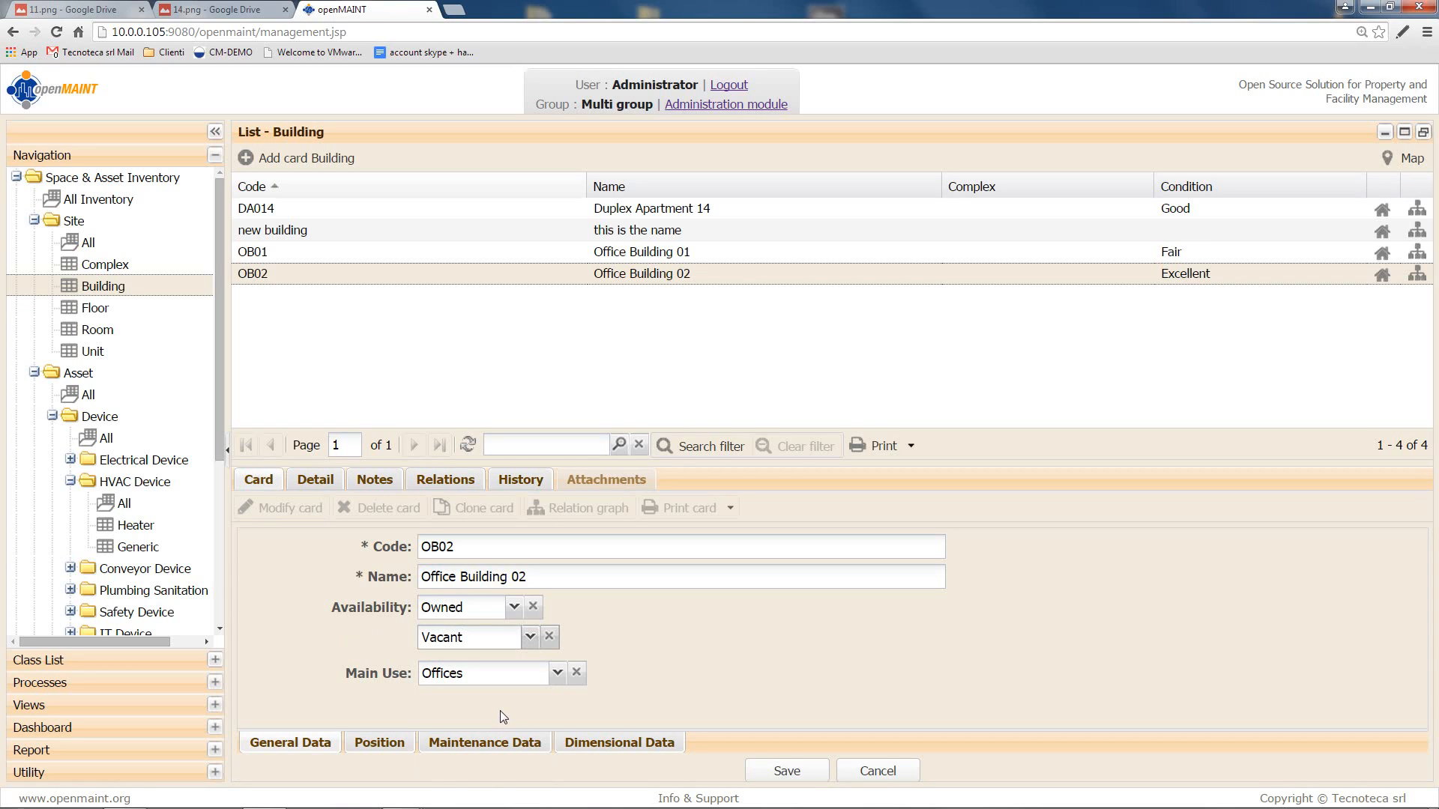
left_click(772, 769)
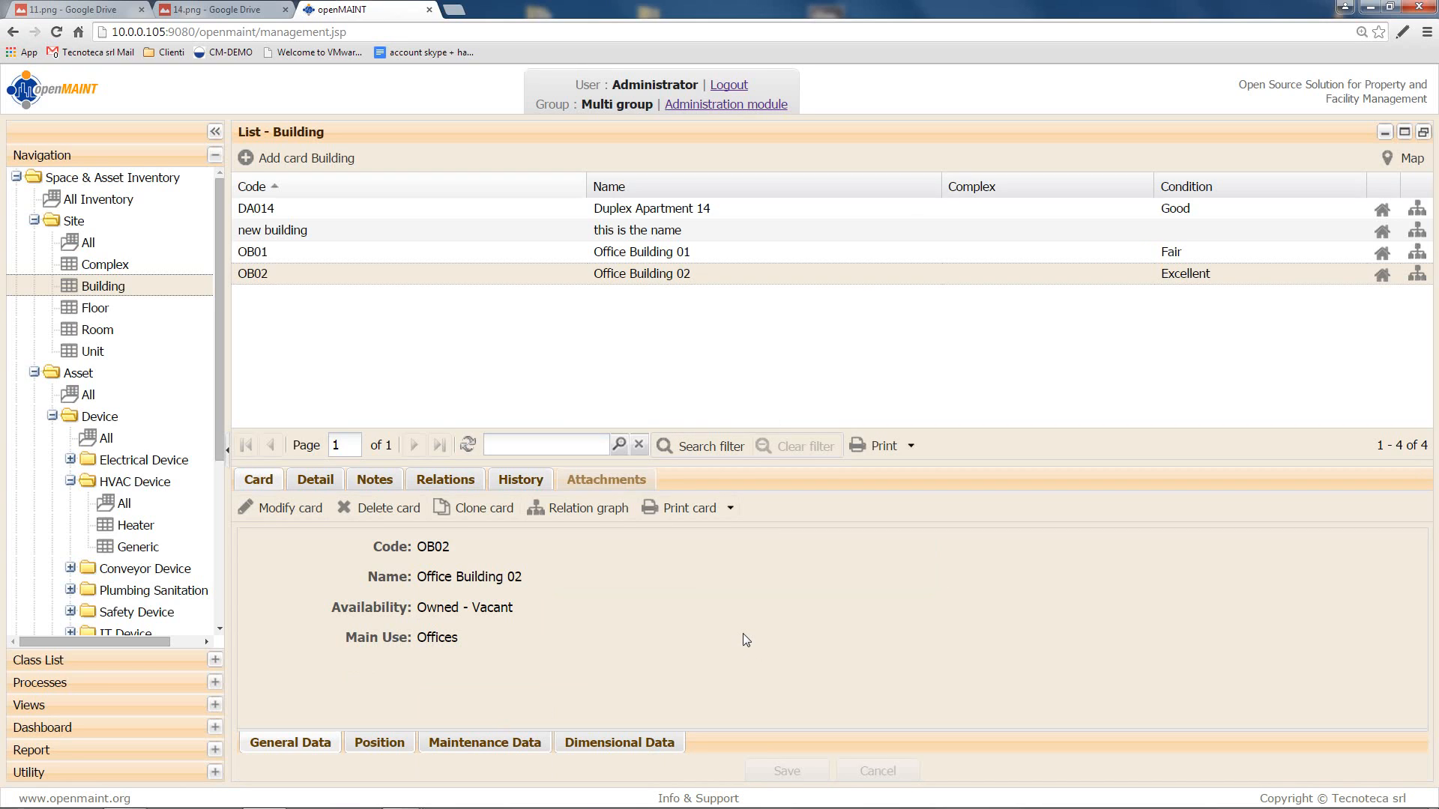
Step: Reopen the history of Office Building 02 and expand the most recent entry to examine its attributes
left_click(521, 481)
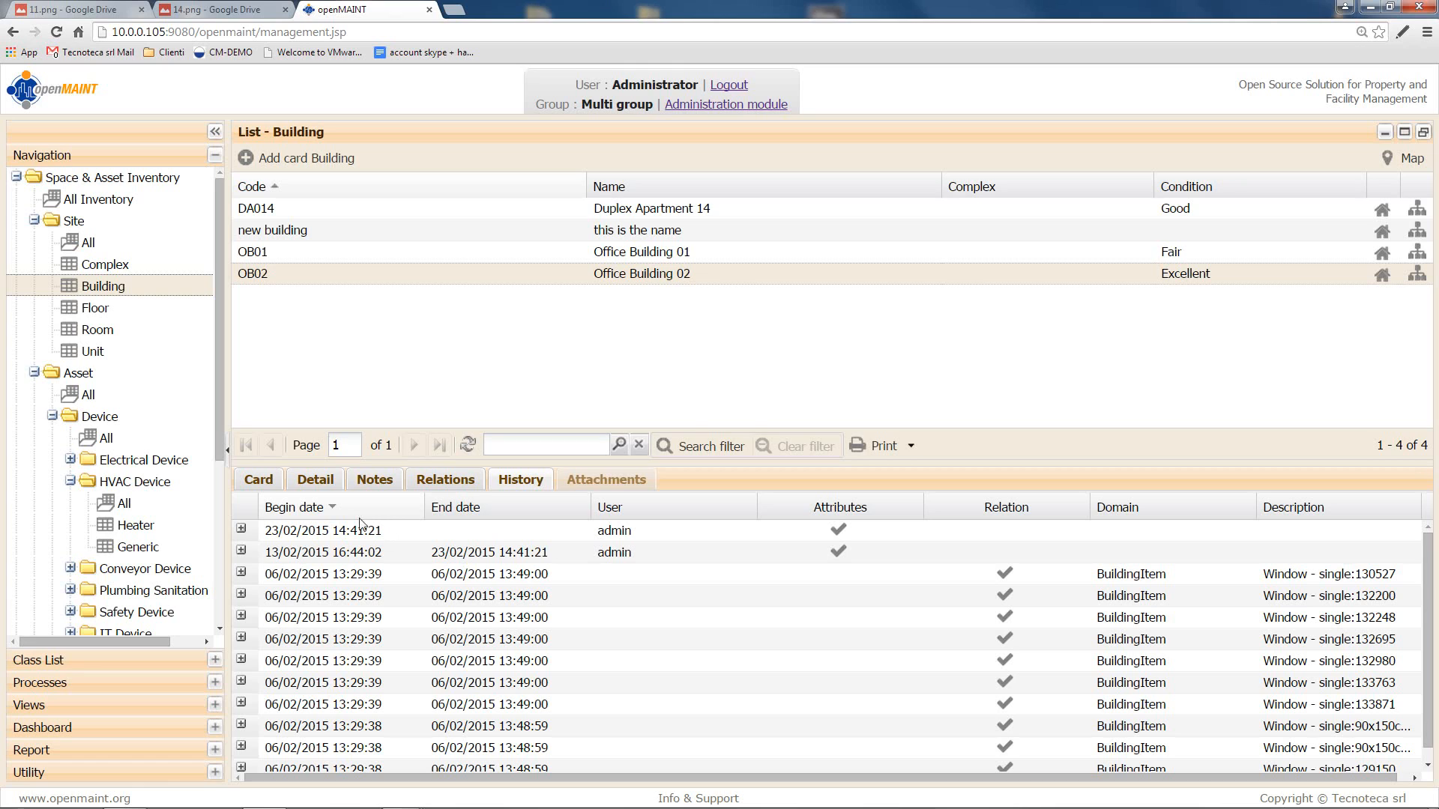
left_click(241, 529)
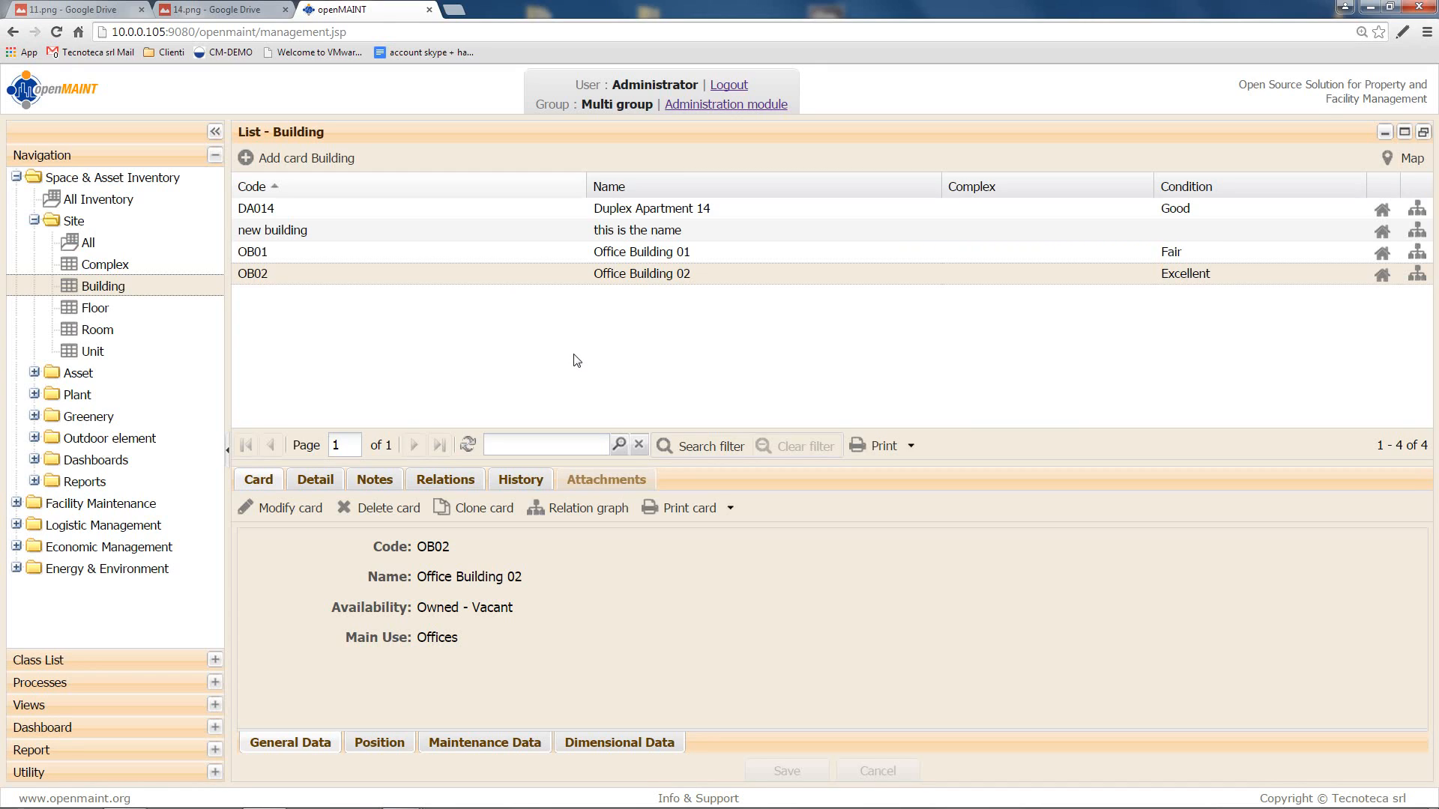
Step: Switch to the Administration module and open the Accounting Document class properties for editing
left_click(725, 105)
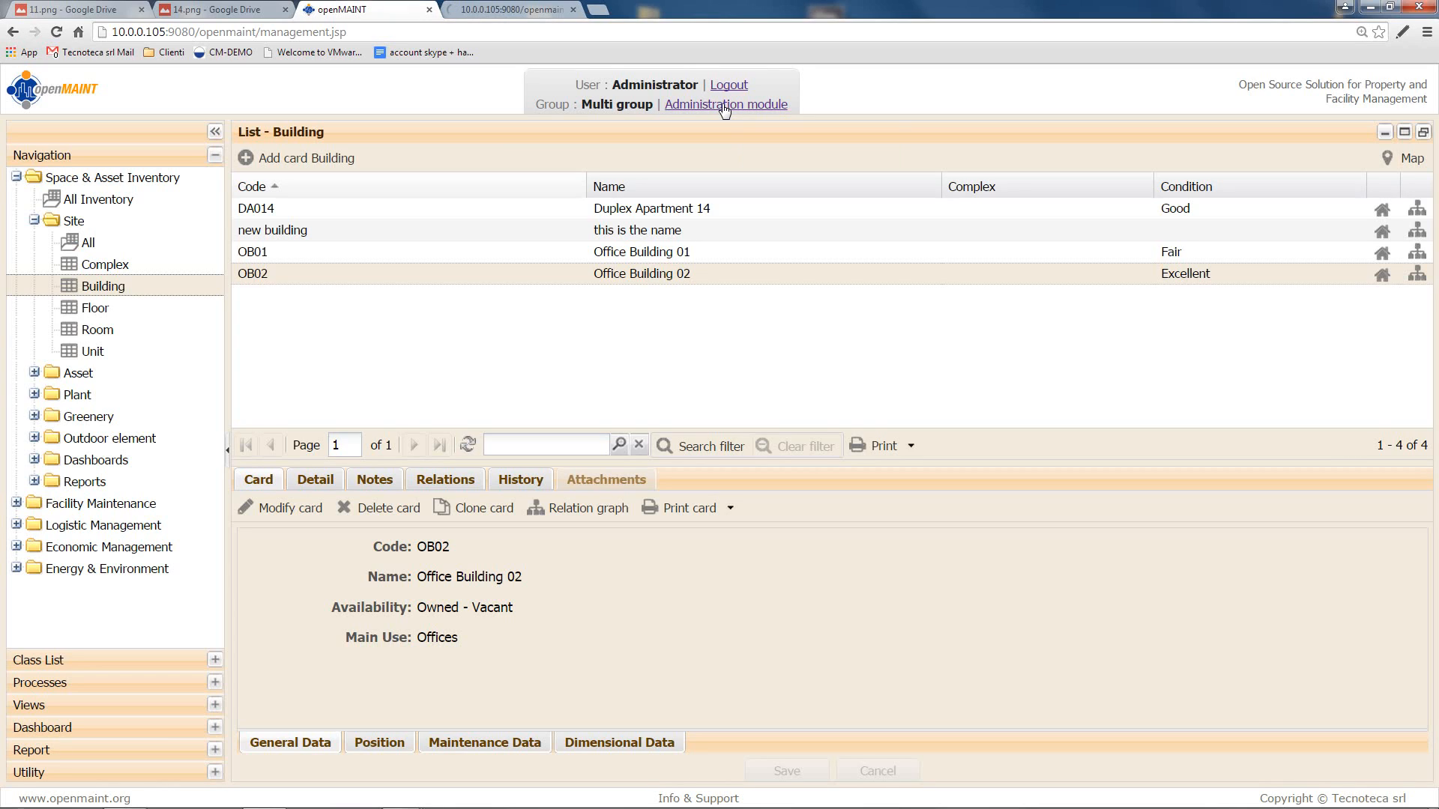
left_click(492, 9)
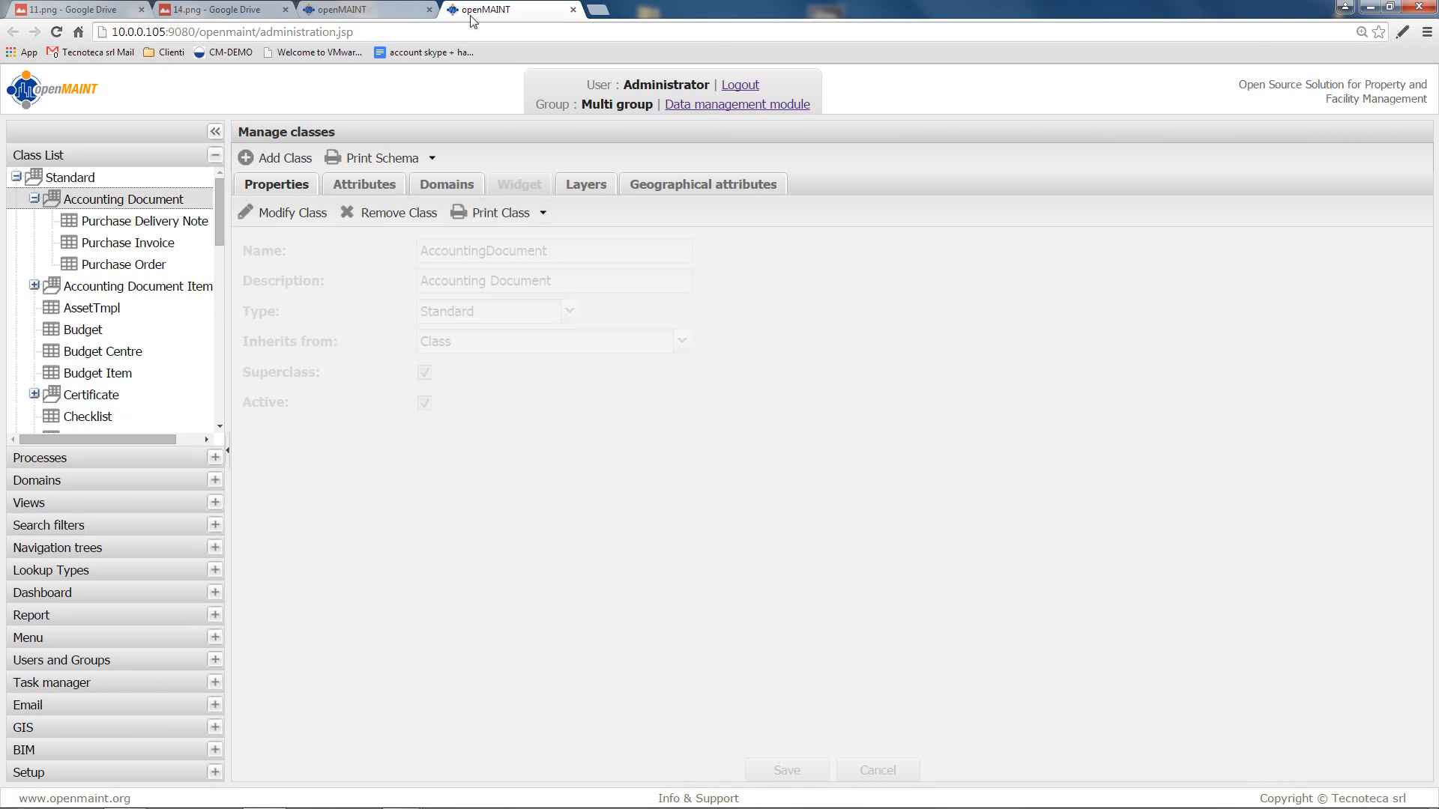
left_click(295, 213)
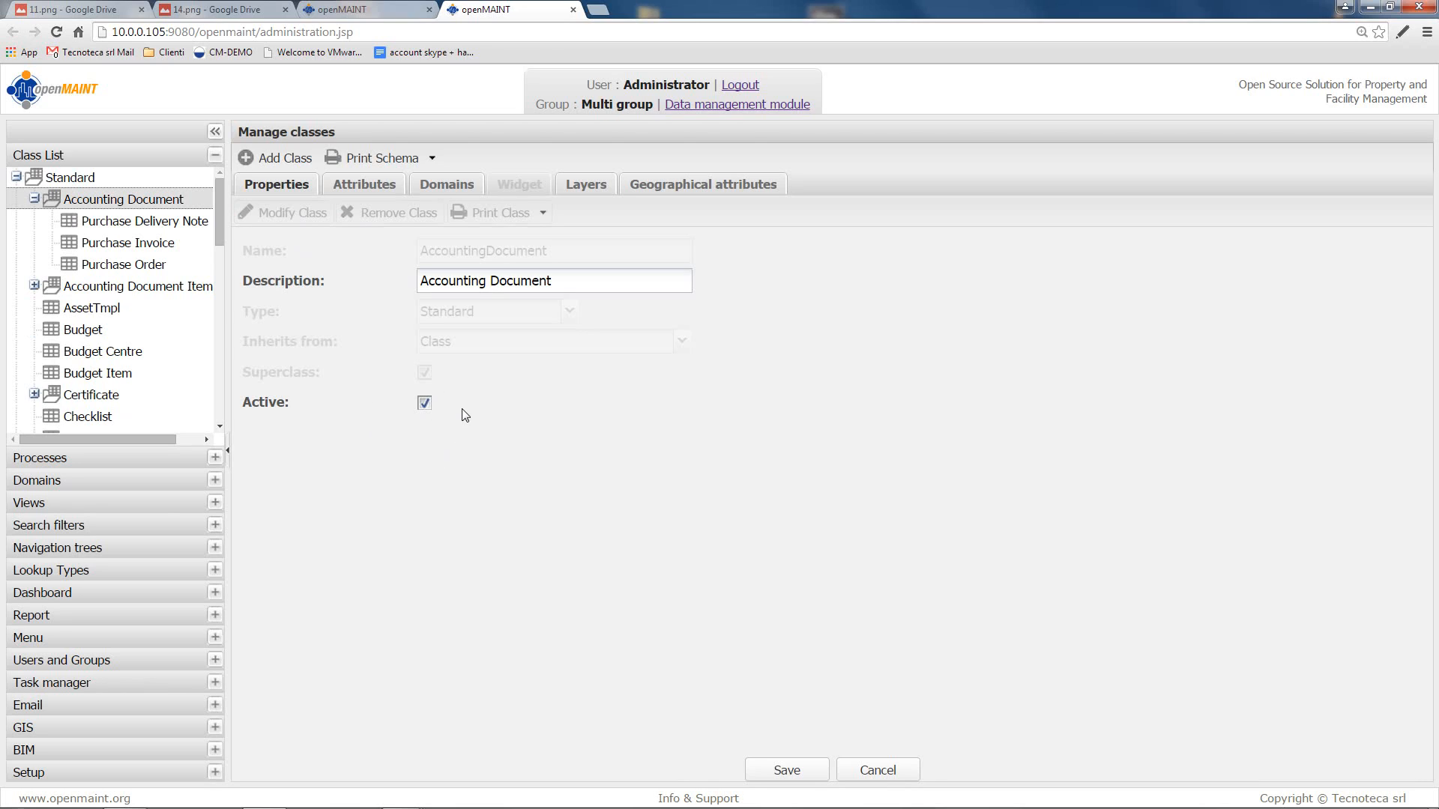
Step: Cancel the Accounting Document edit and create a standard class named SmokeDetector, described as Smoke Detector and inheriting from Safety Device
left_click(904, 779)
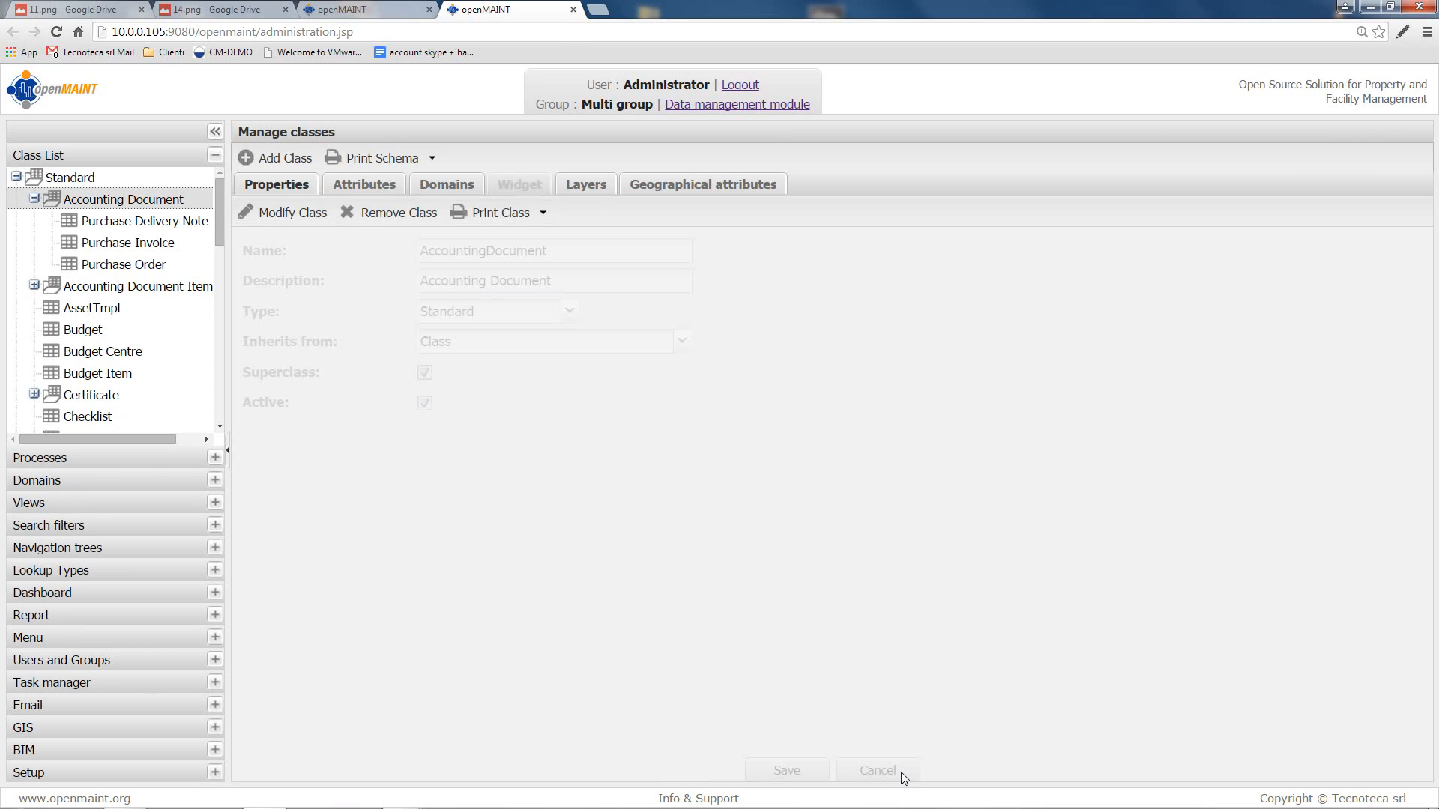
left_click(267, 167)
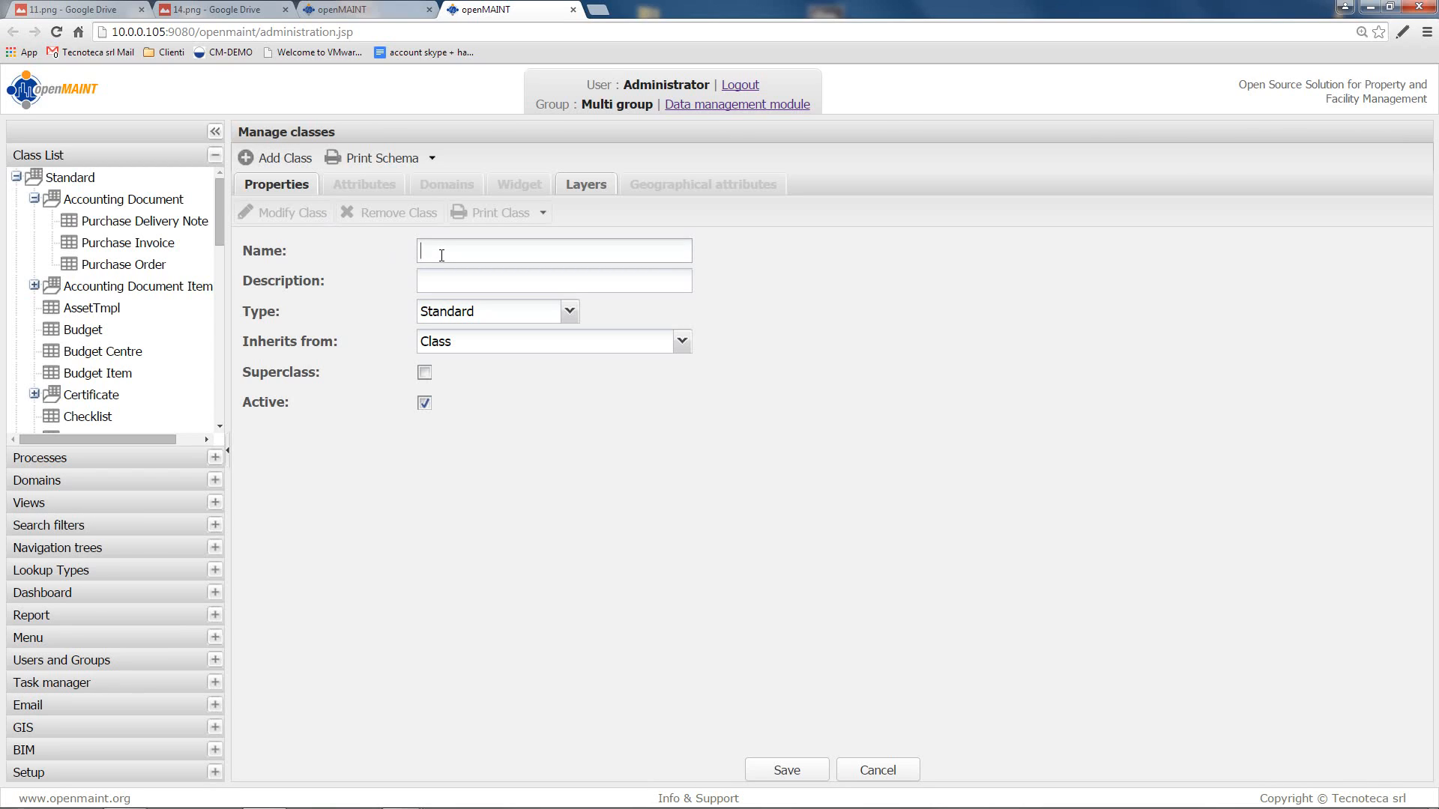
type("SmokeDetector")
left_click(460, 282)
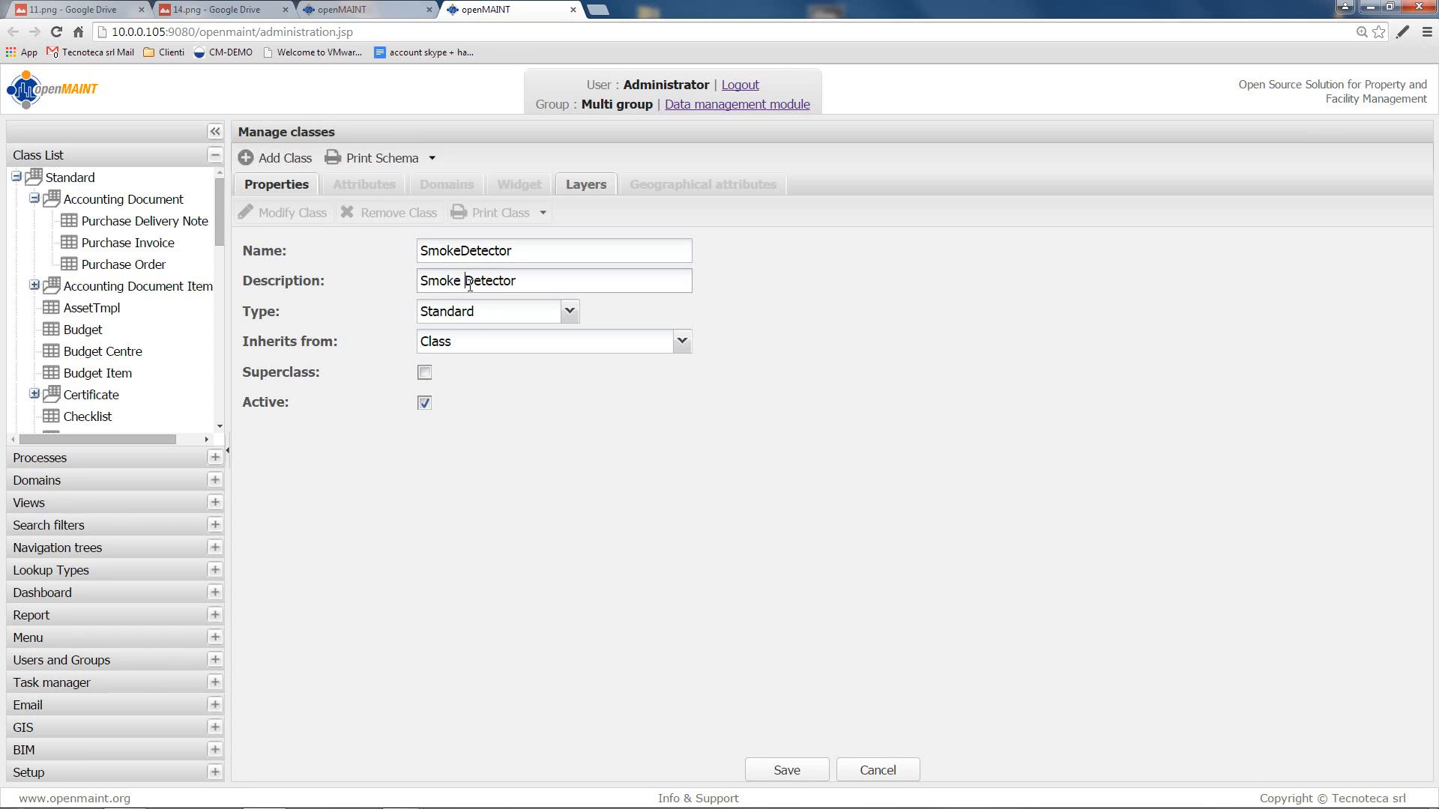
left_click(682, 343)
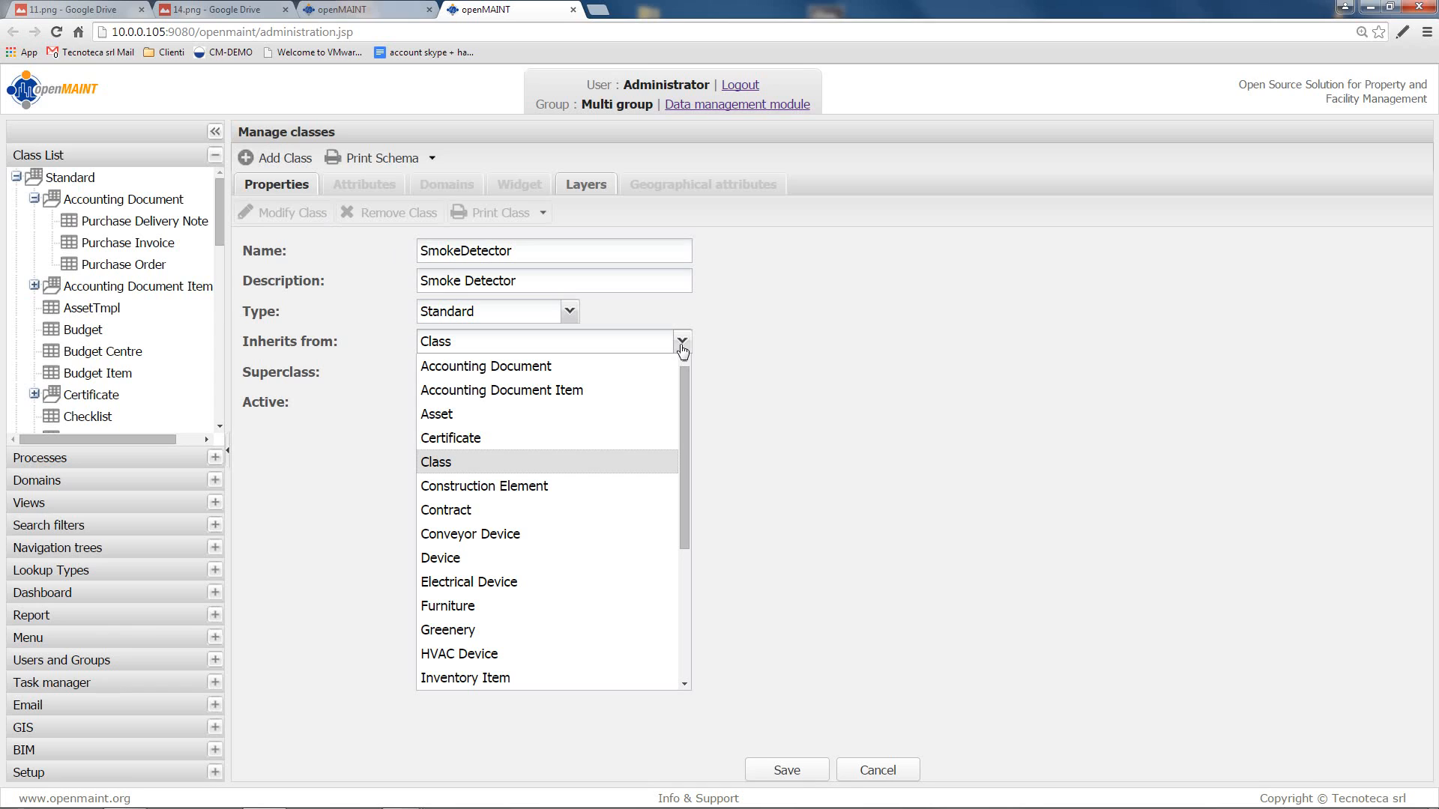
left_click_drag(681, 385, 690, 508)
left_click(492, 581)
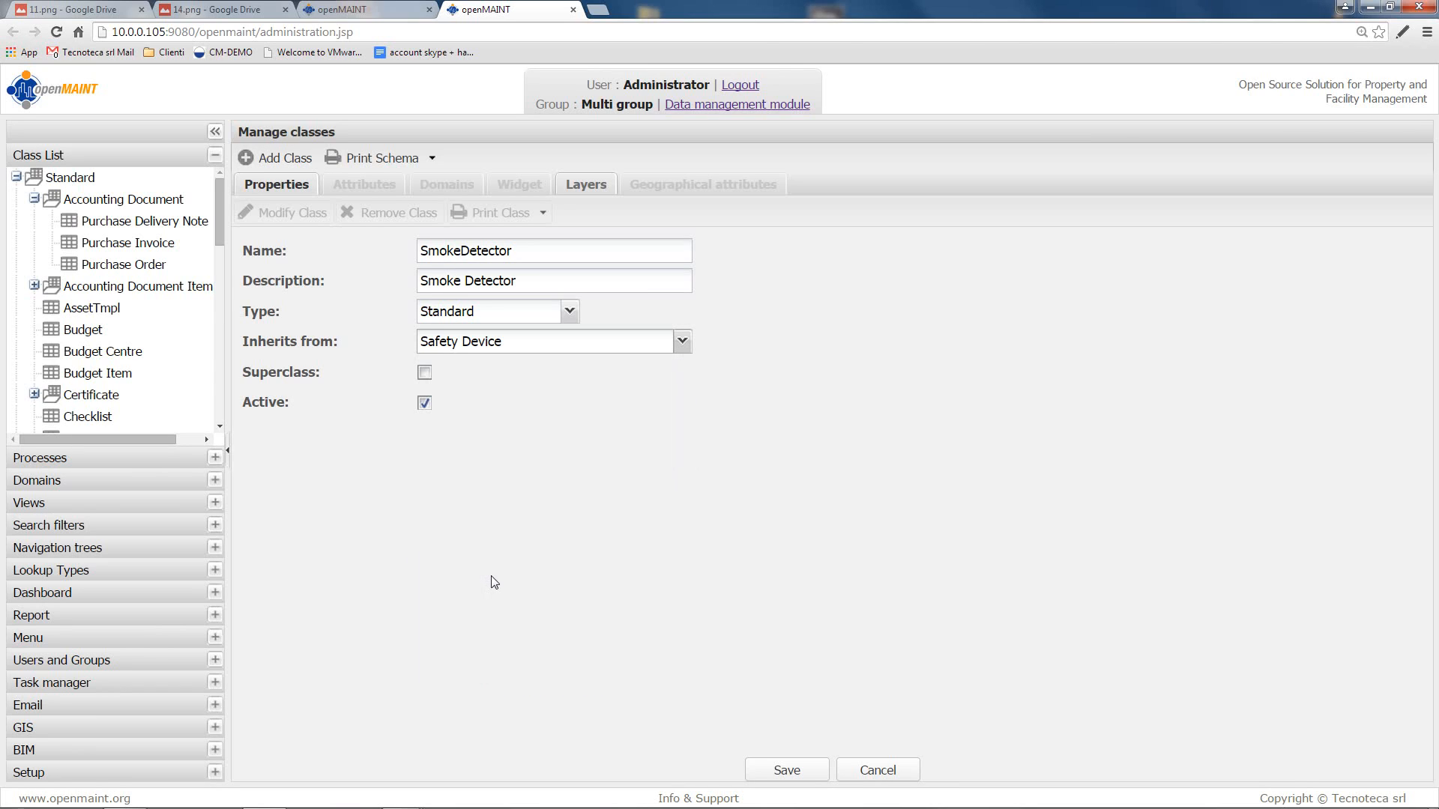
left_click(785, 771)
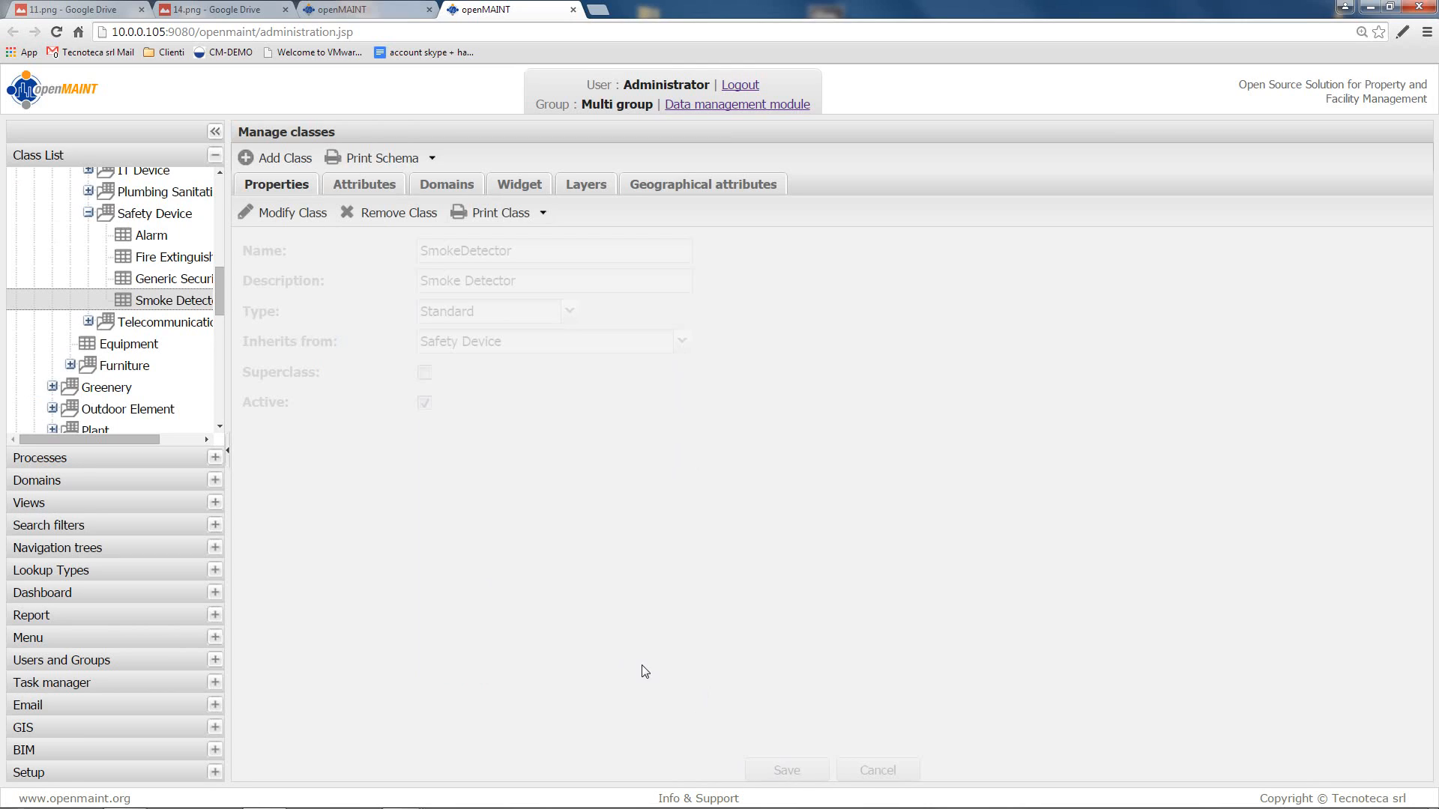
Step: Add the Smoke Detector class to the default menu's Safety Device folder, between Alarm and Fire Extinguisher, and save the menu
left_click(136, 637)
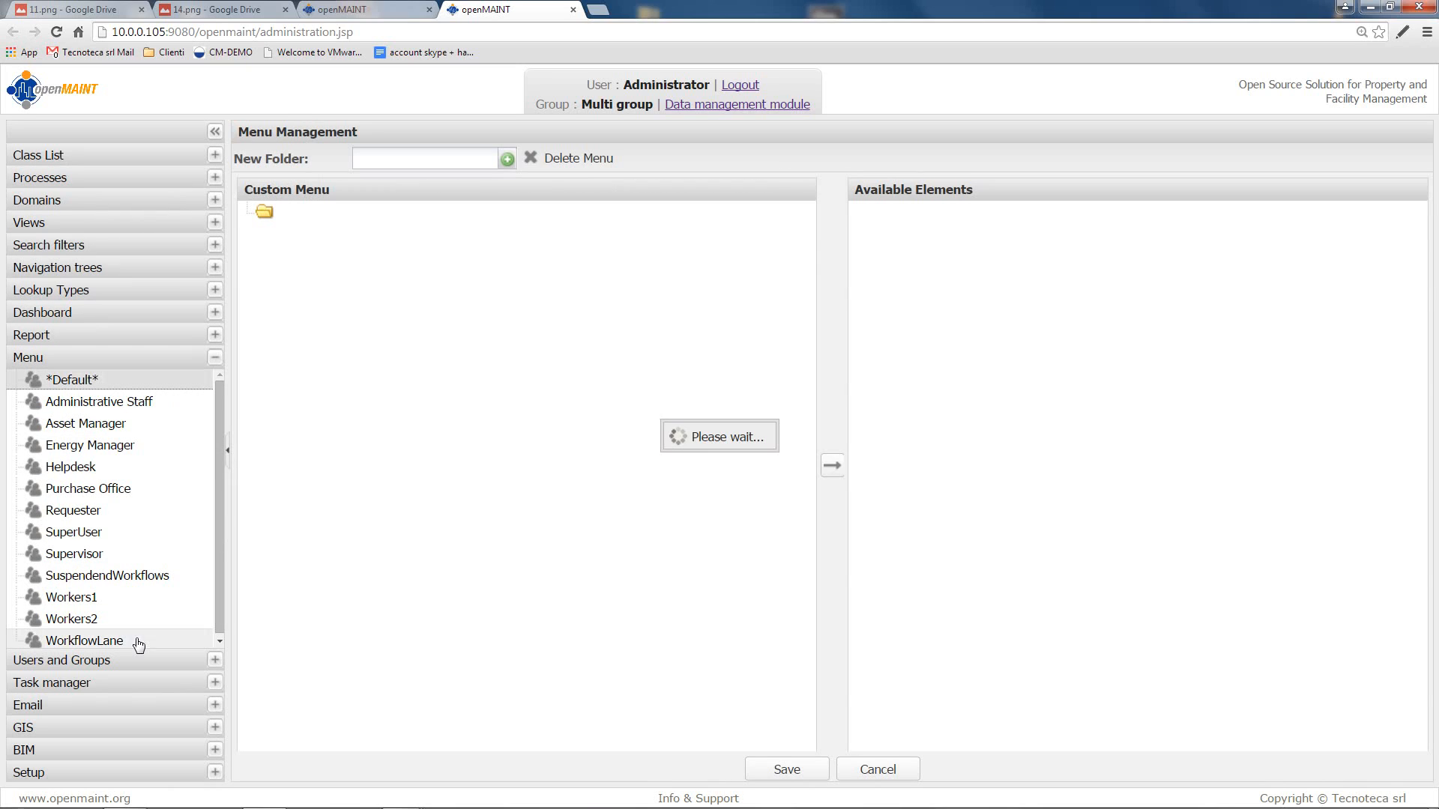
left_click(265, 234)
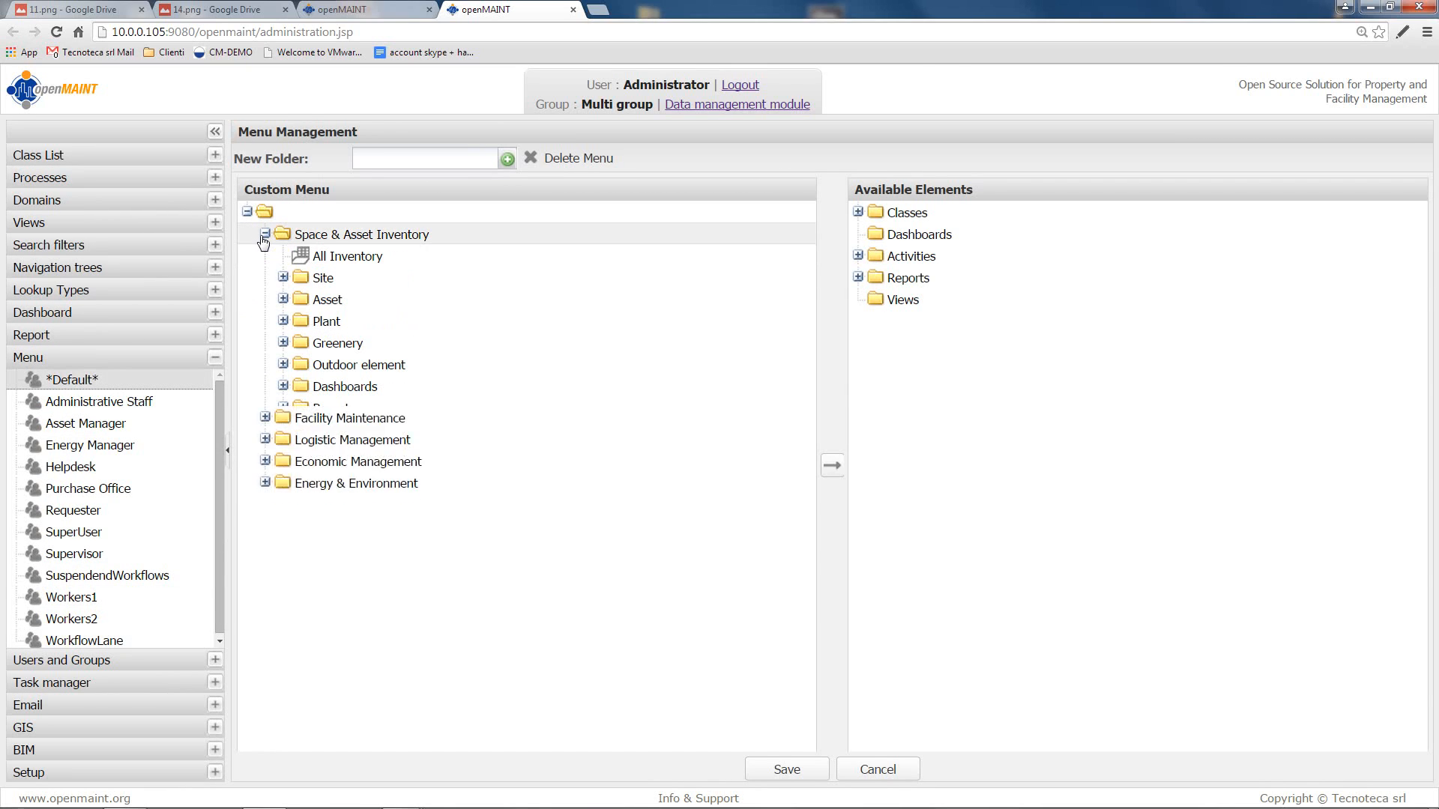
left_click(283, 299)
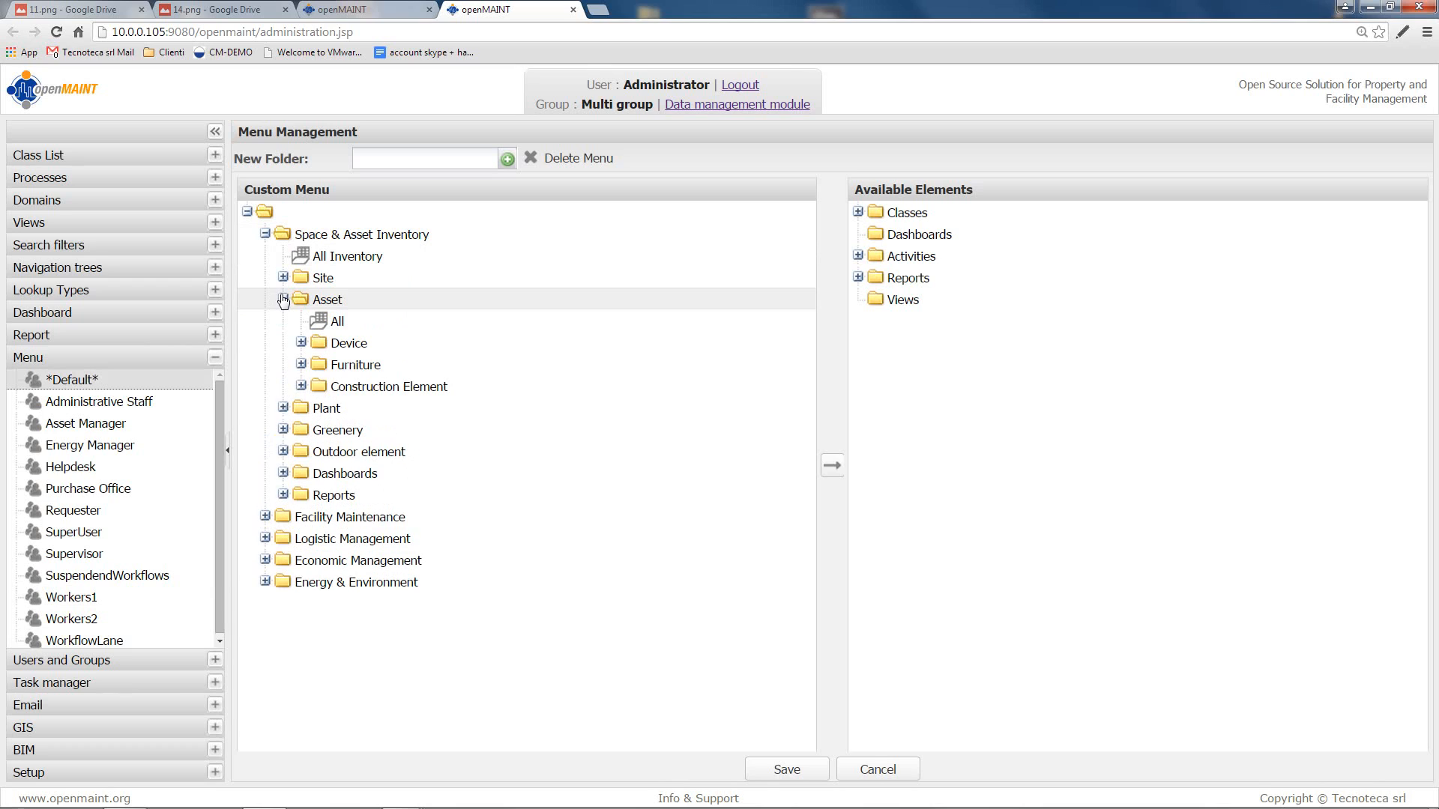
left_click(300, 344)
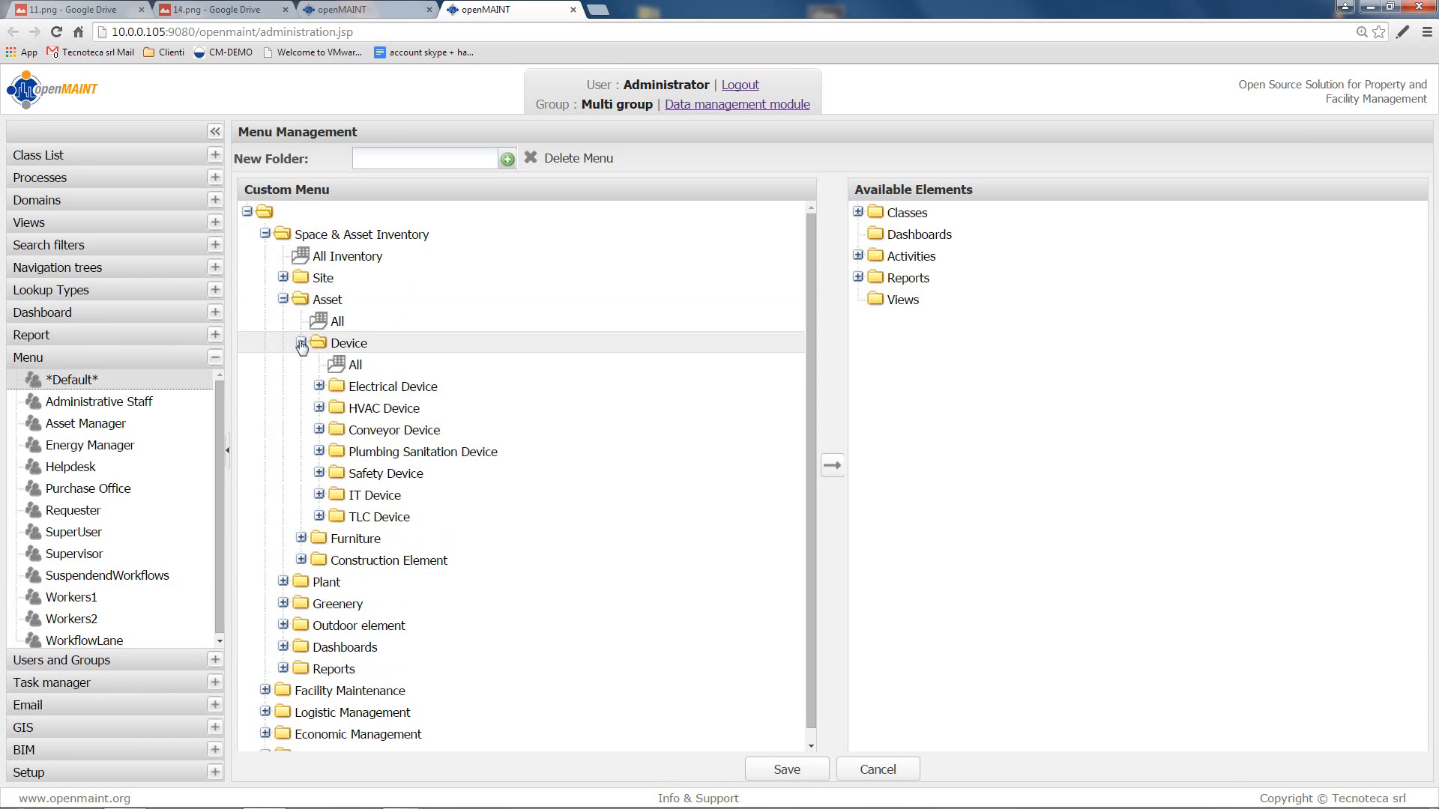
left_click(318, 473)
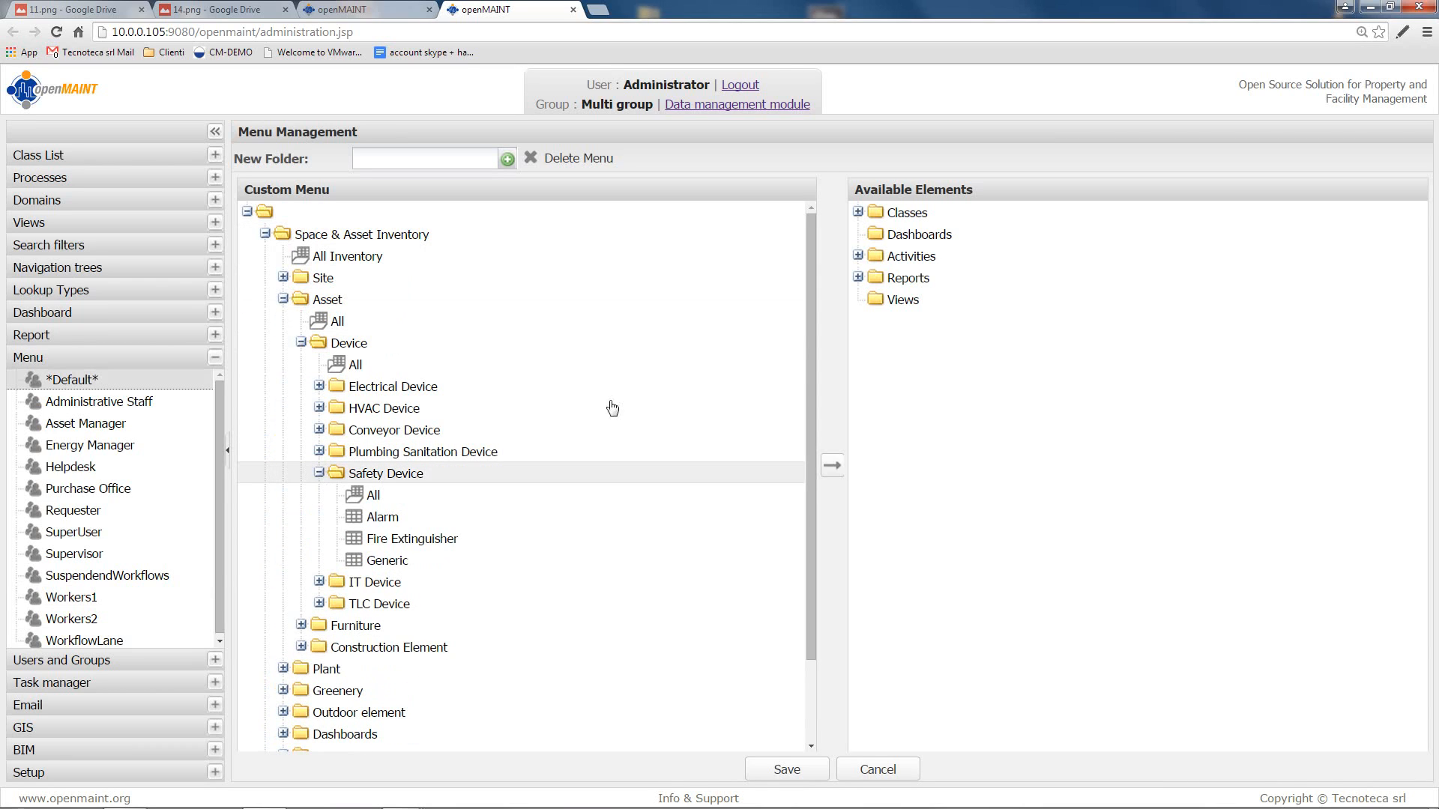
left_click(857, 212)
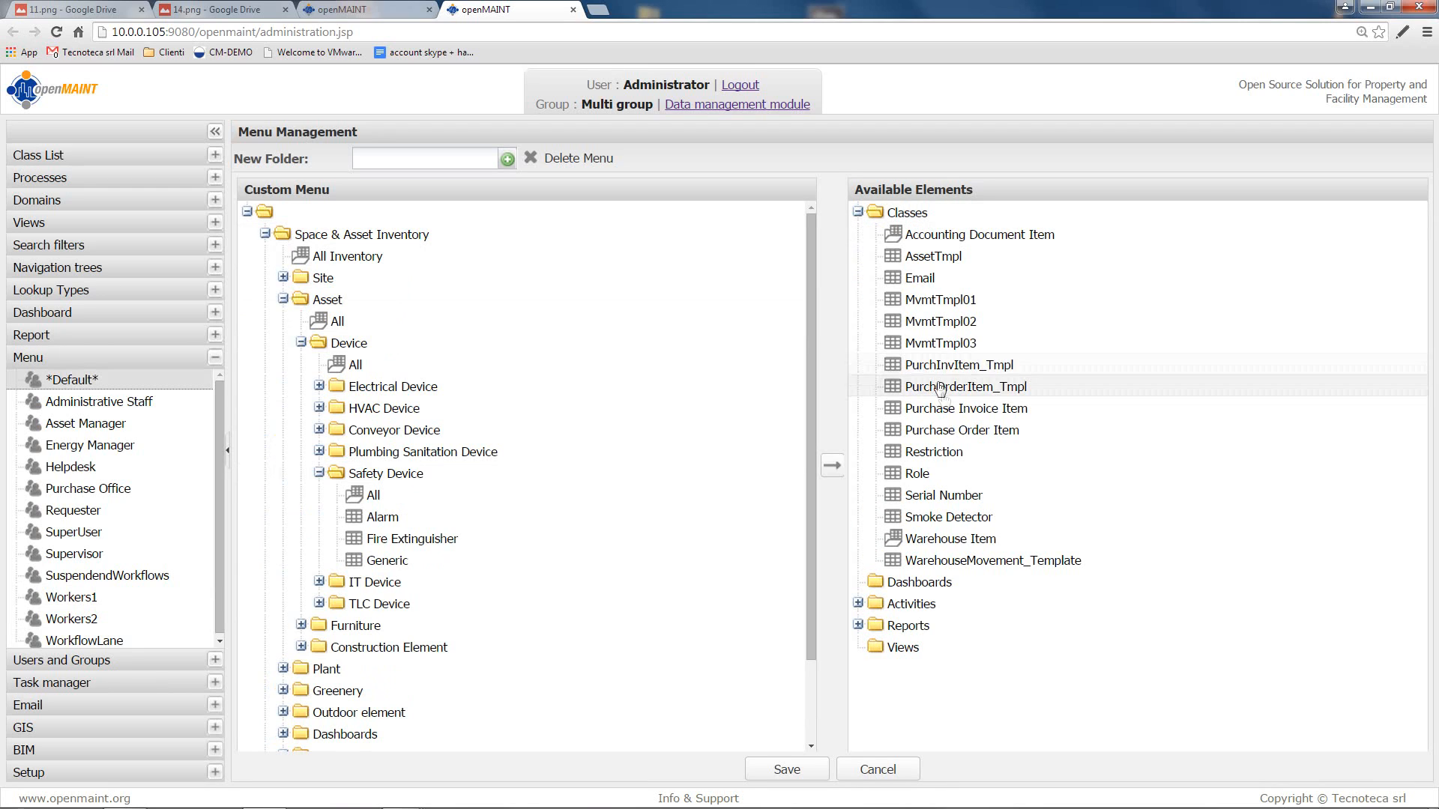
left_click_drag(932, 517, 498, 535)
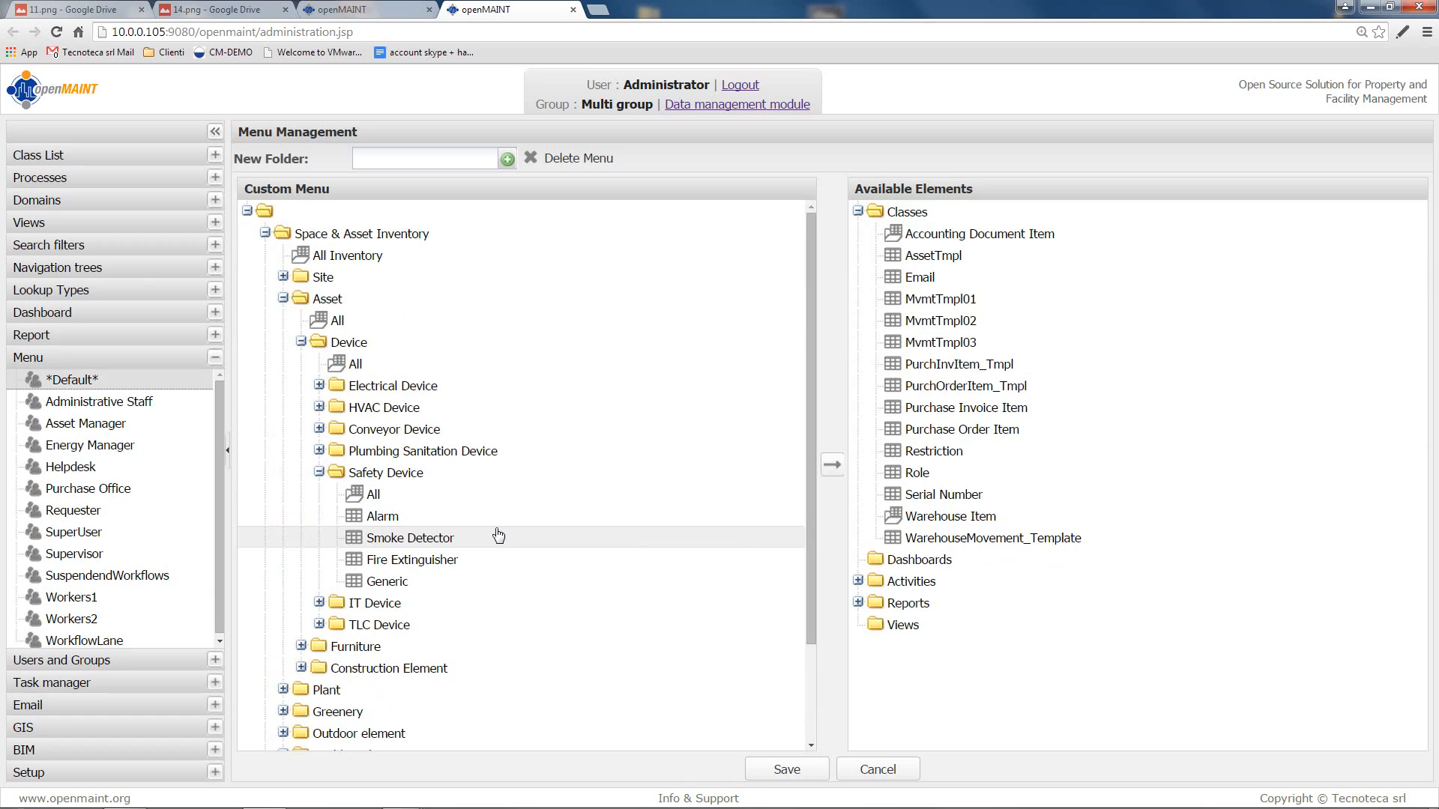
left_click(792, 775)
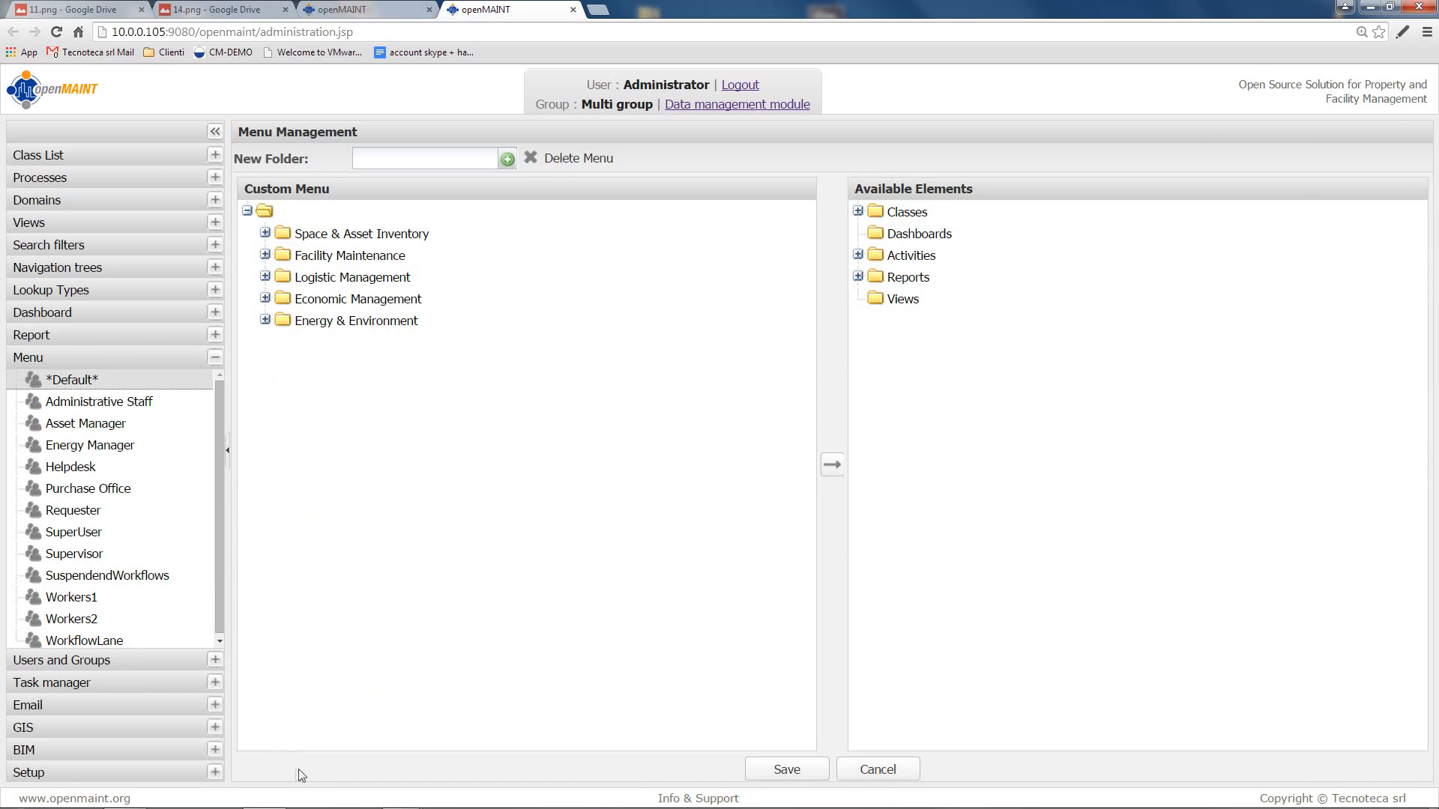
Step: Clear the server cache from the server management setup
left_click(215, 773)
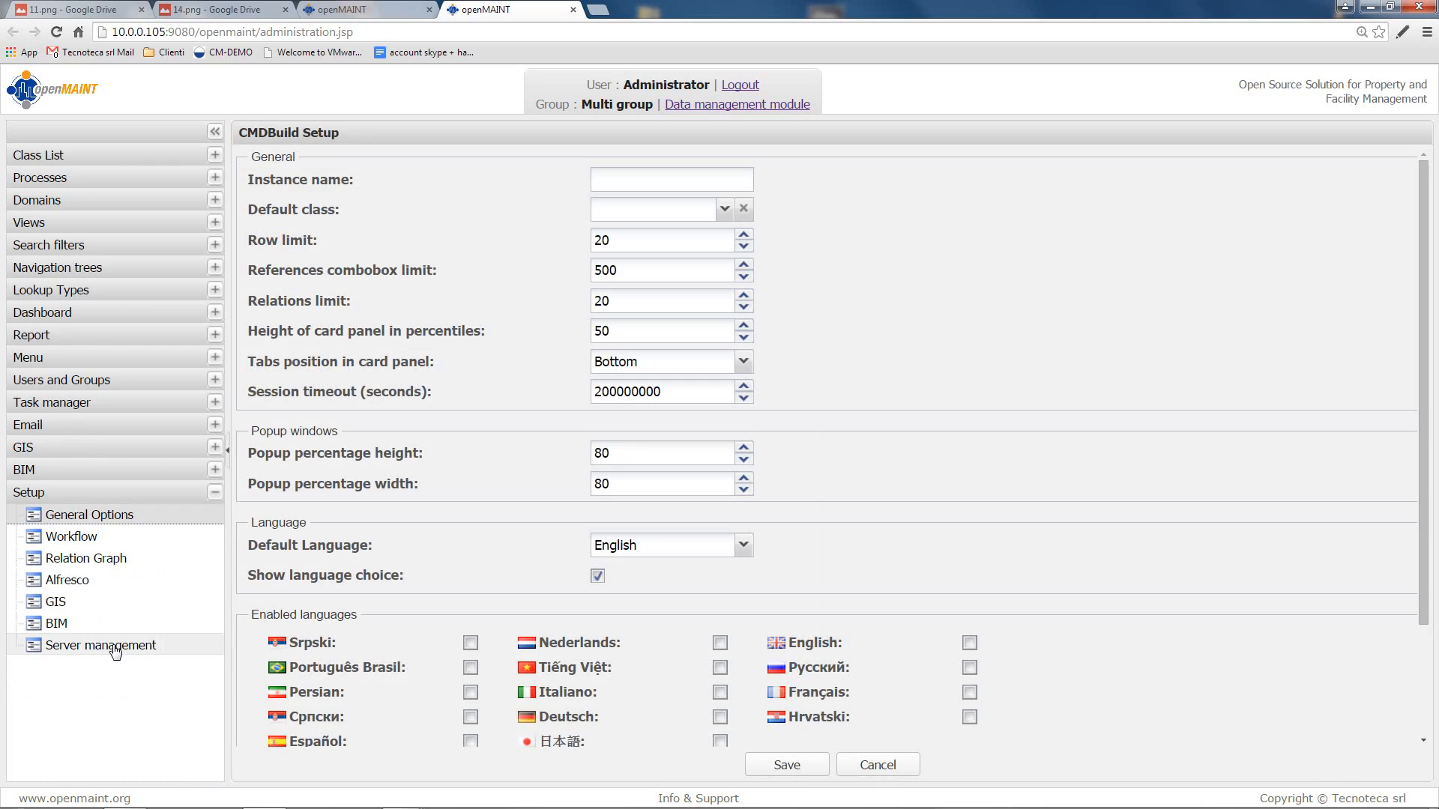
left_click(114, 648)
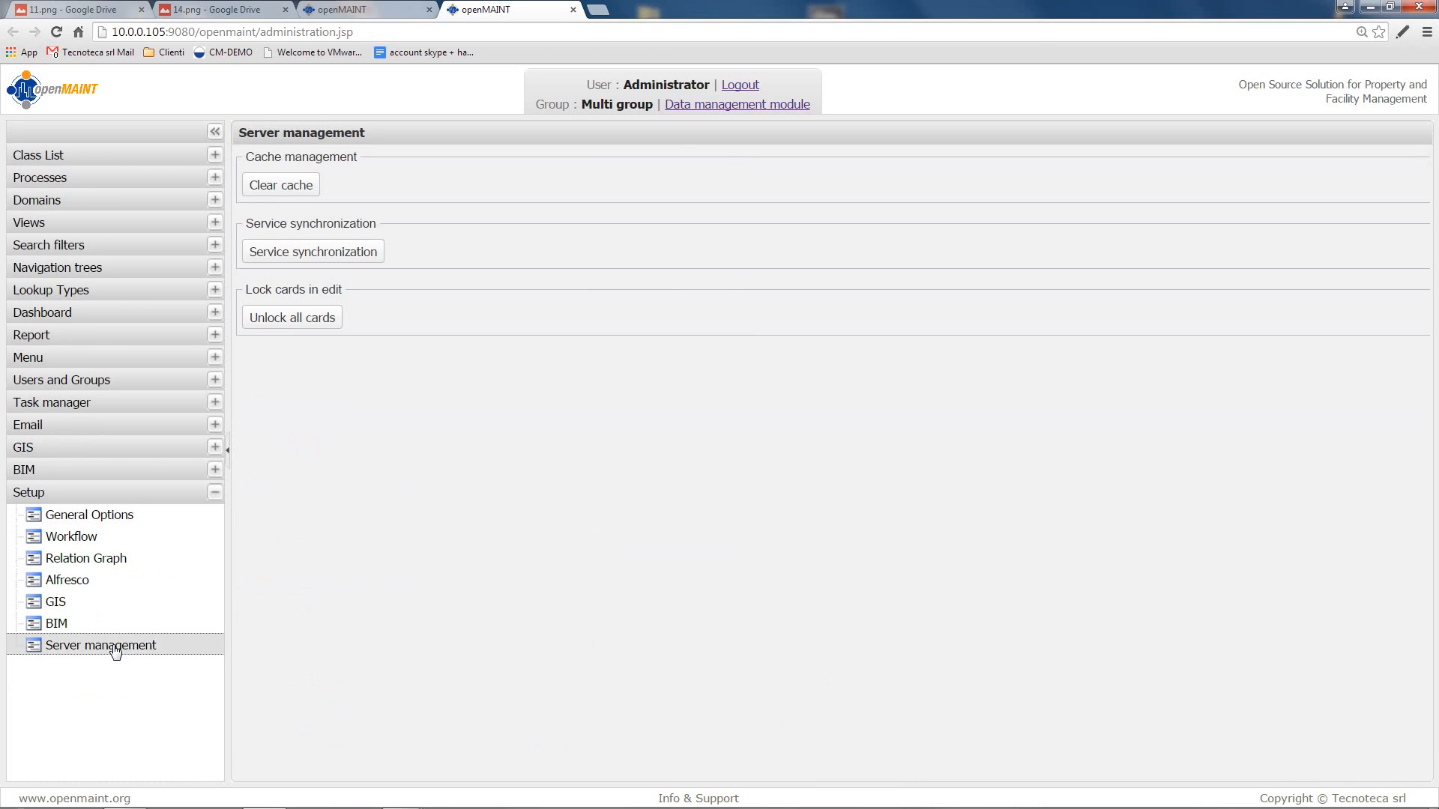
left_click(284, 190)
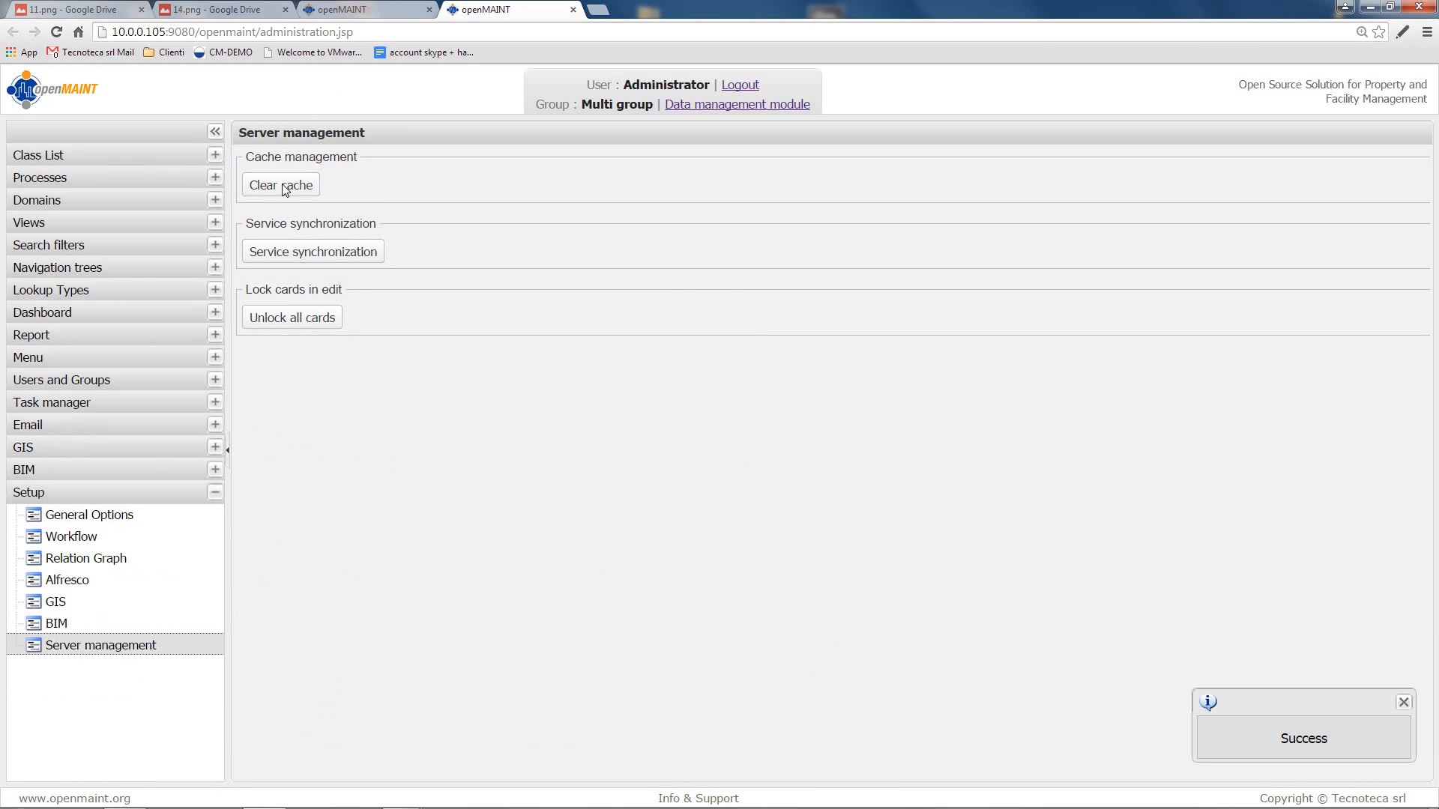
Step: Switch to the data management module, reload it and open the Smoke Detector card list under Asset, Device, Safety Device
left_click(358, 7)
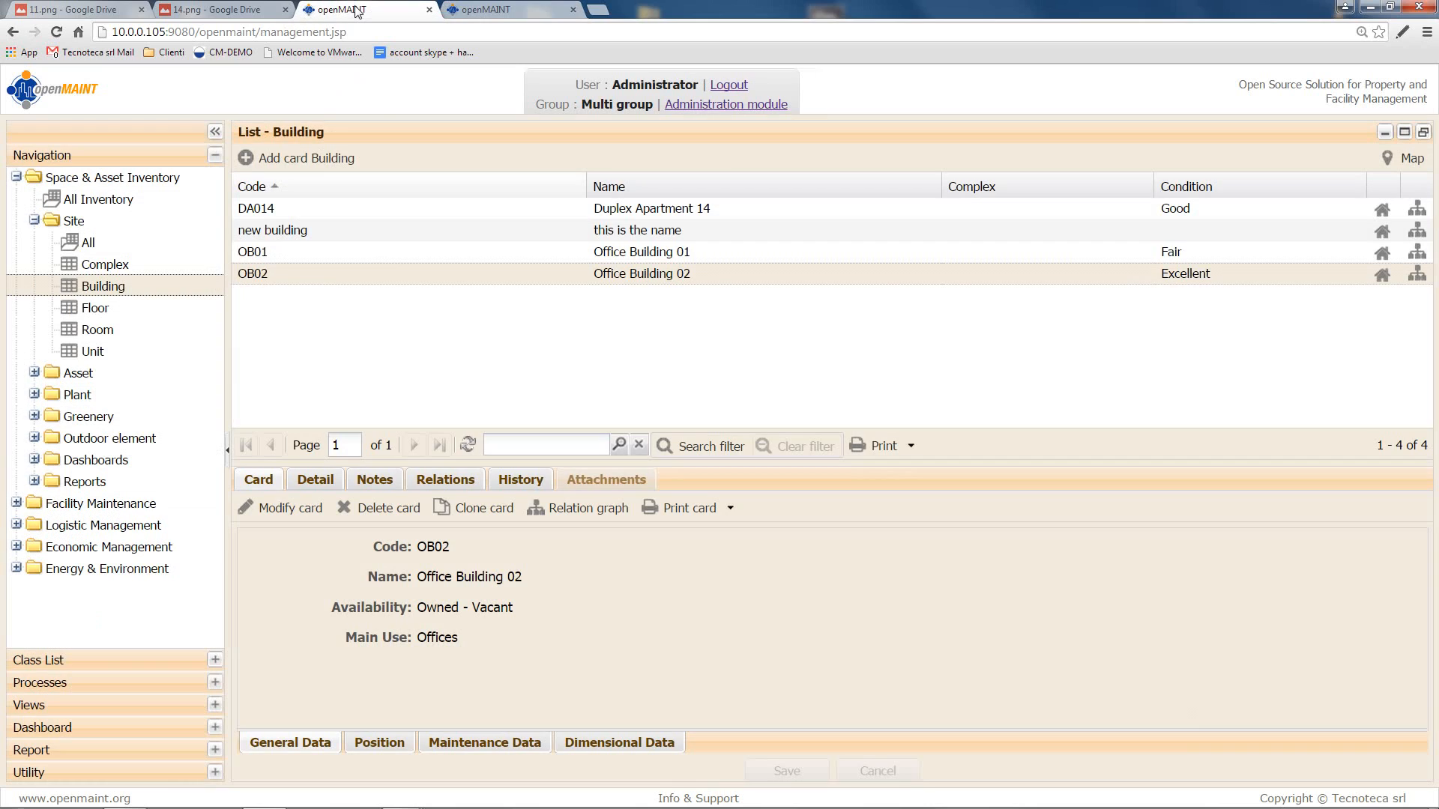
left_click(56, 33)
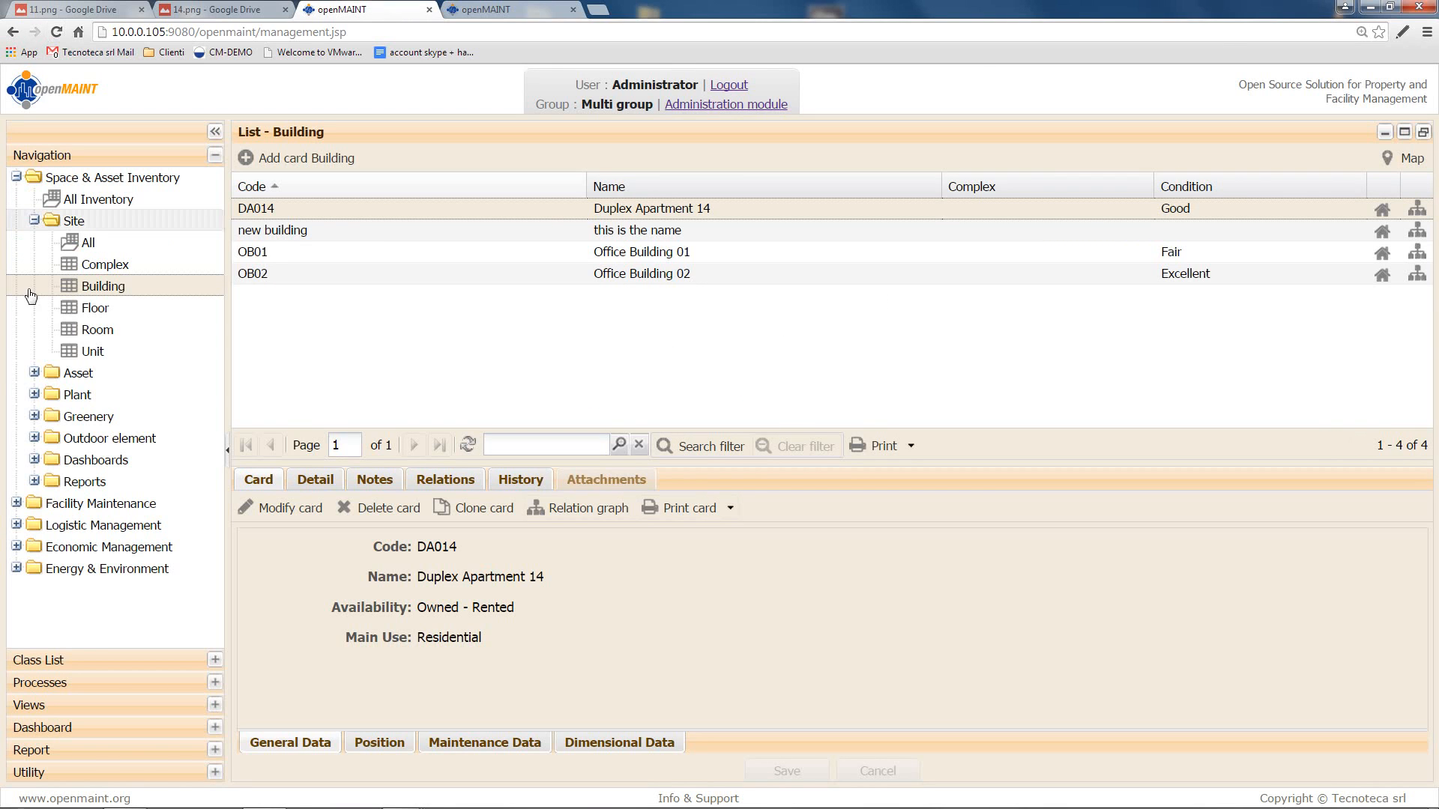
left_click(34, 372)
left_click(52, 416)
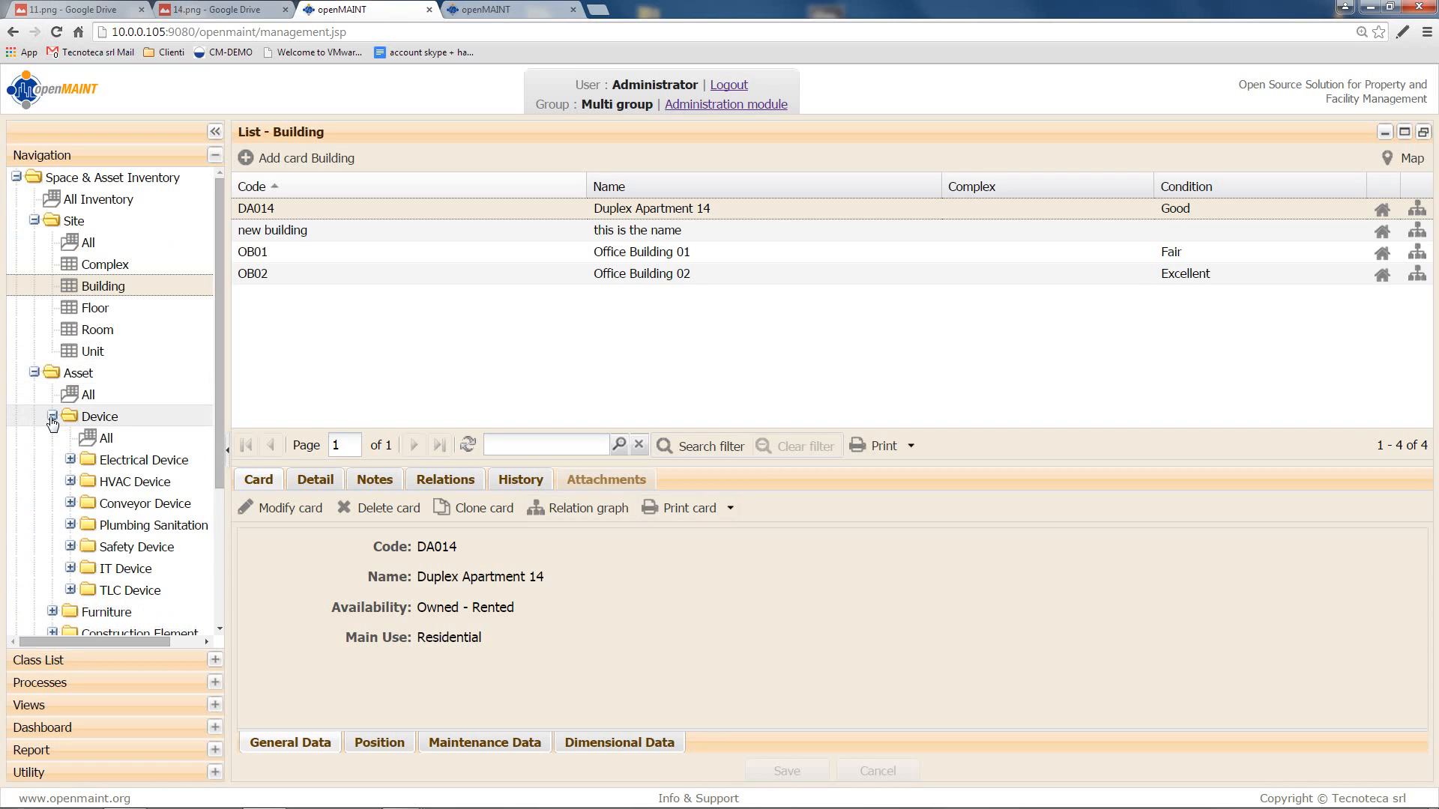
left_click(70, 547)
scroll(86, 536, "down", 2)
left_click(166, 463)
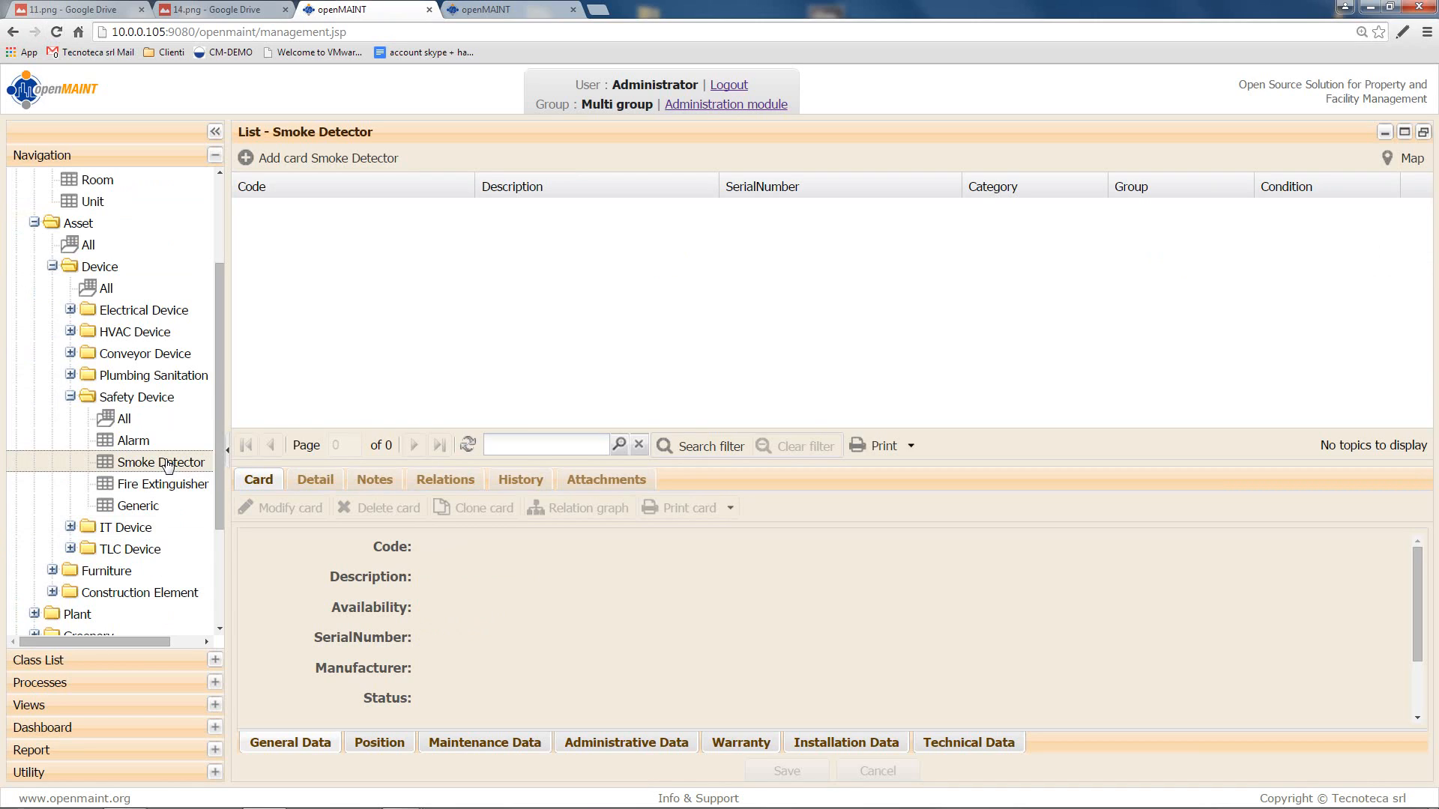
Step: Back in the Administration module, start a Smoke Detector attribute named InstallationChecklist, described as Installation Checklist, in the Installation Data group
left_click(467, 11)
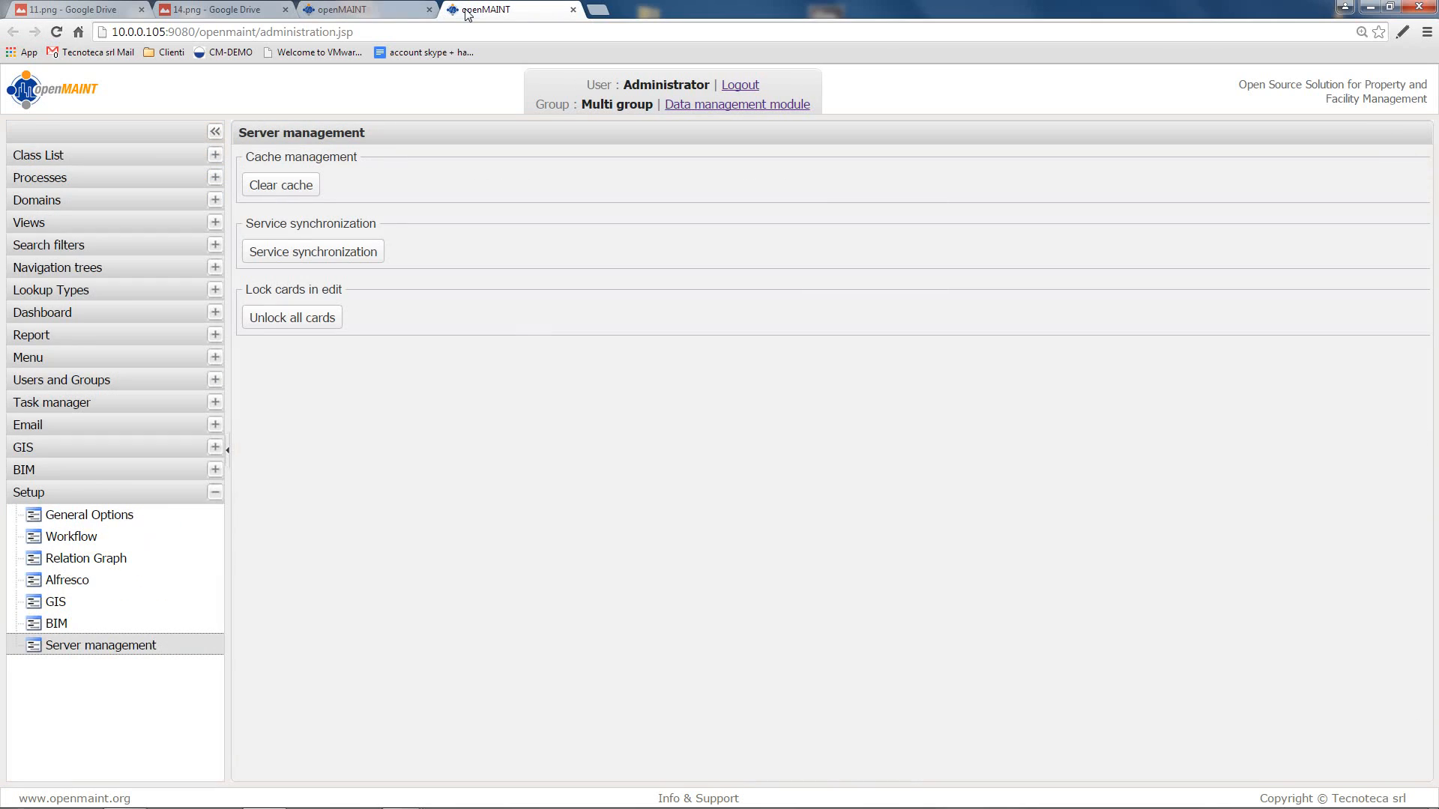
left_click(151, 156)
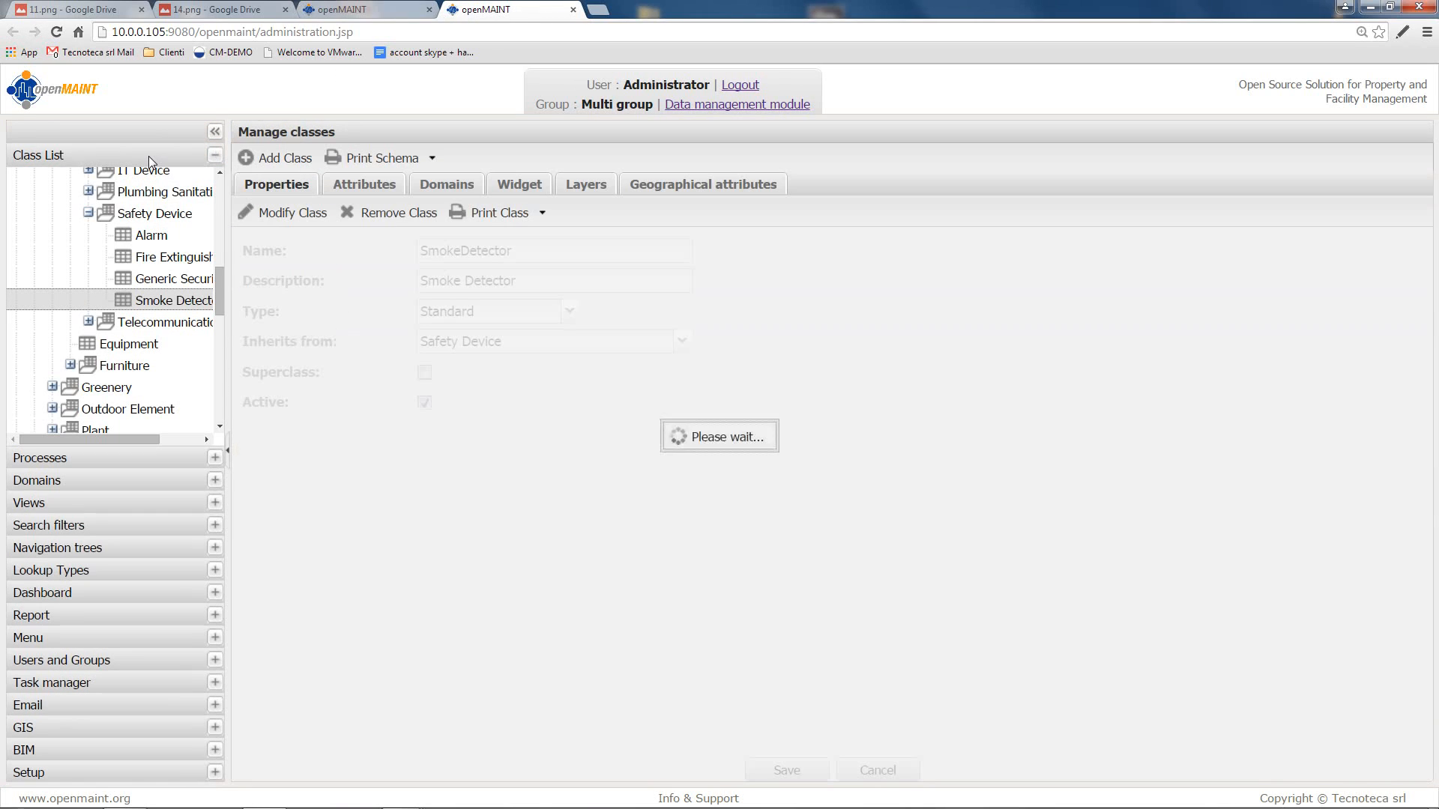
left_click(353, 190)
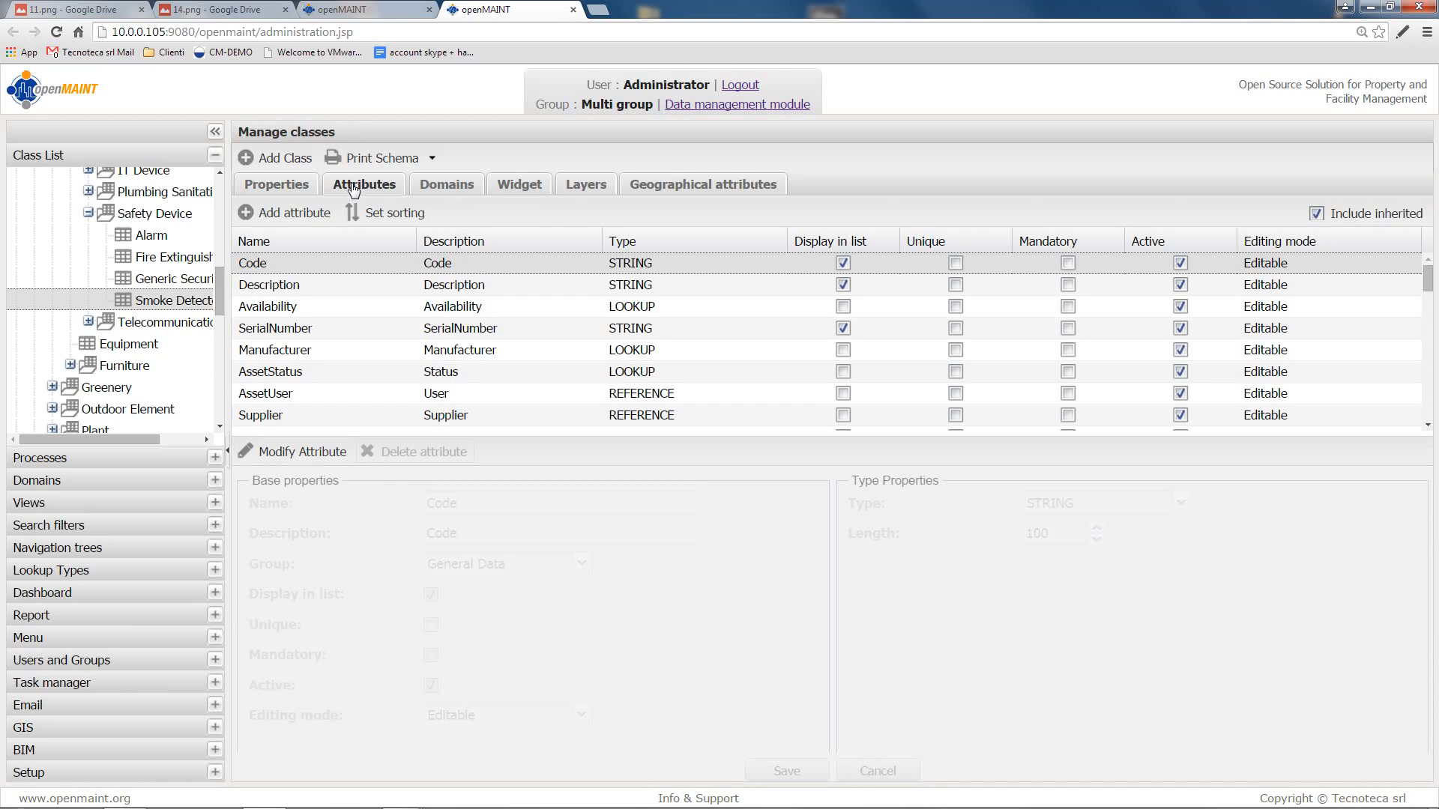
left_click(267, 217)
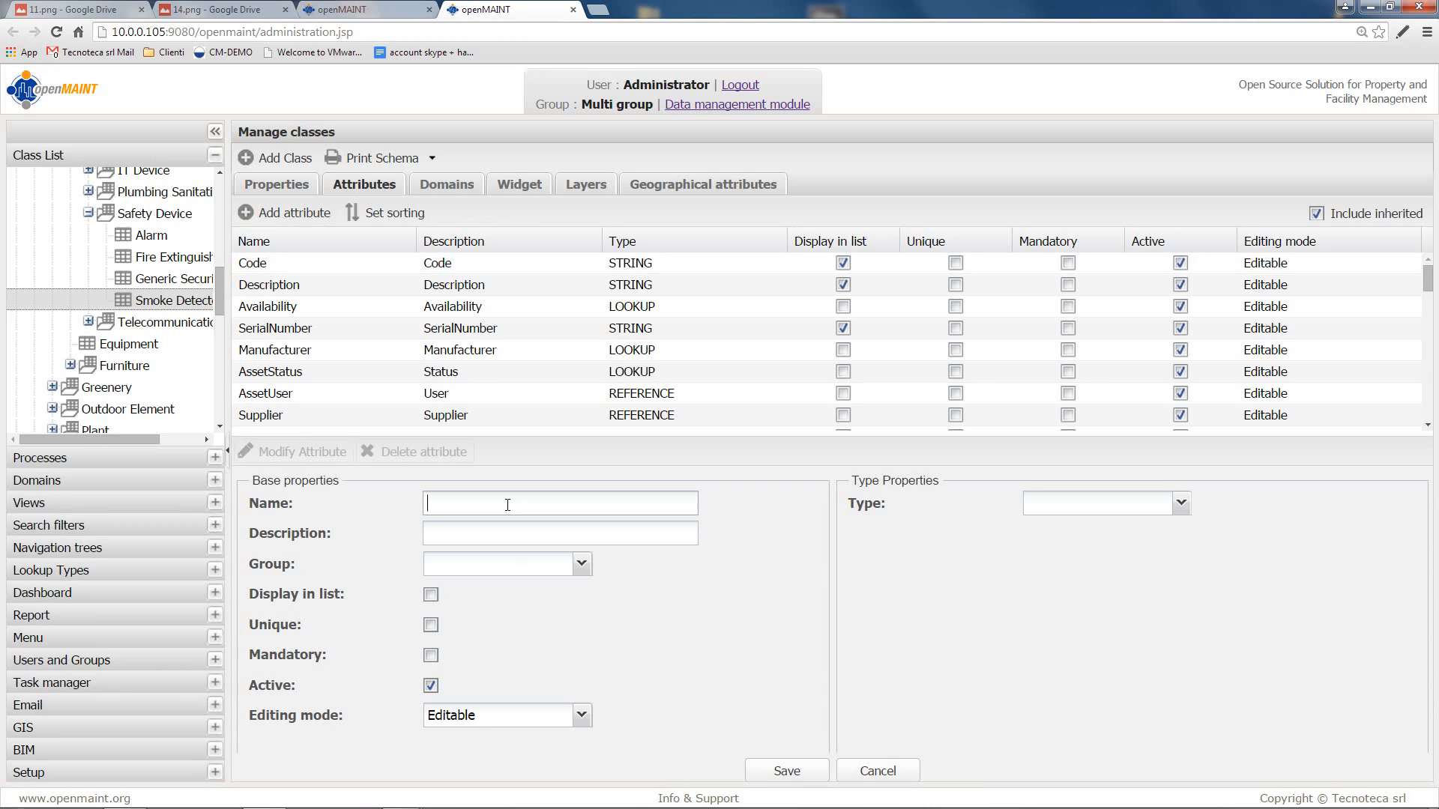
type("InstallationChecklist")
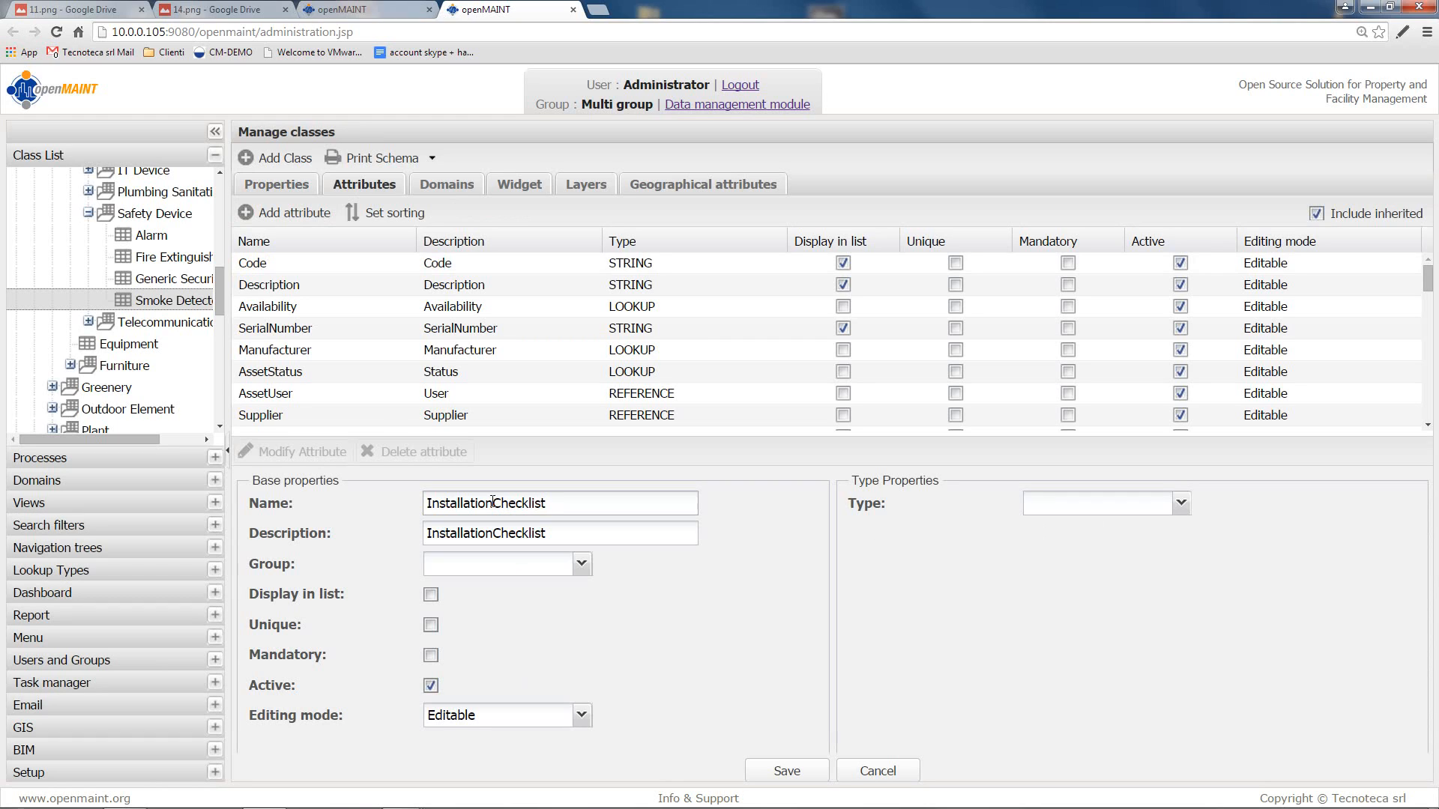
left_click(490, 534)
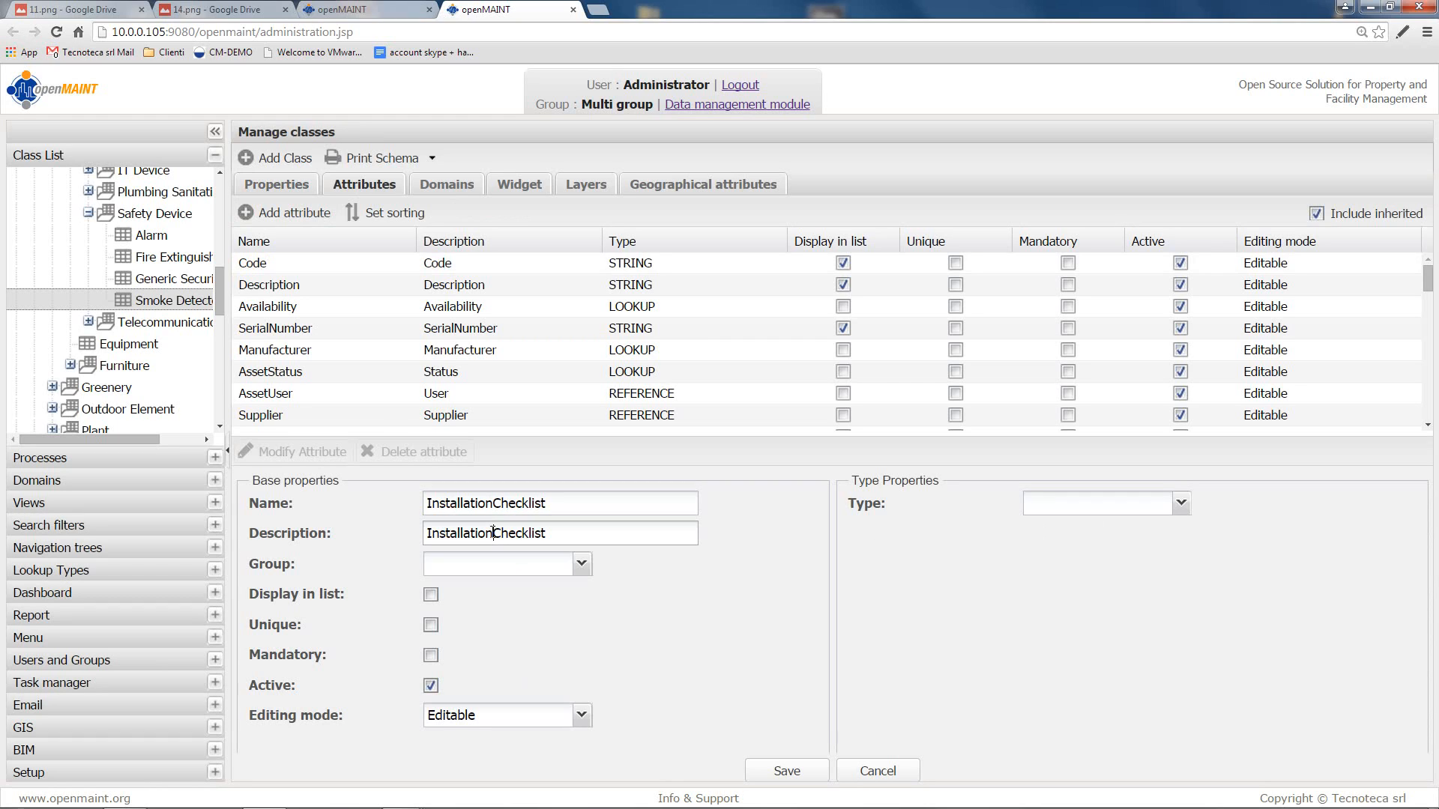
left_click(581, 566)
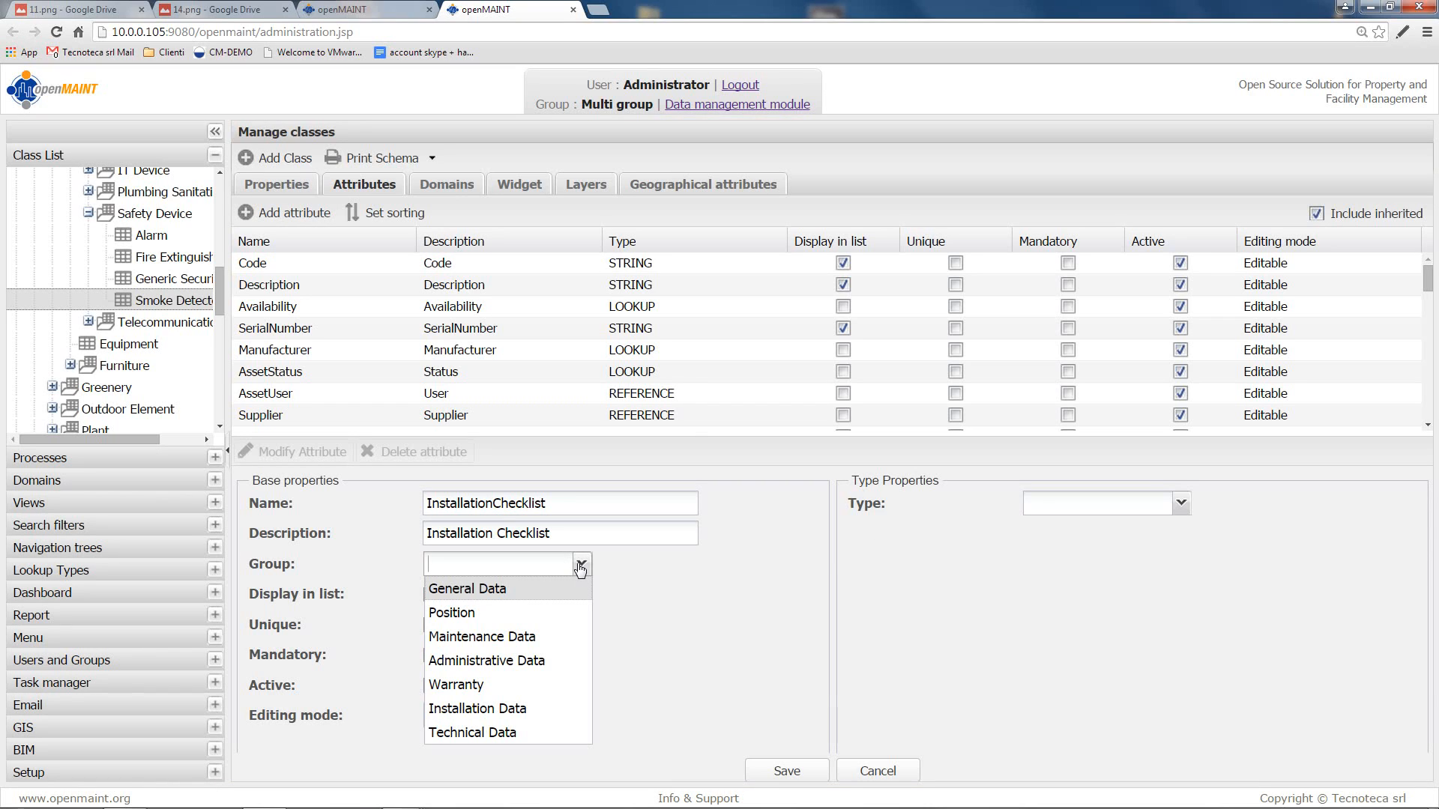
left_click(533, 708)
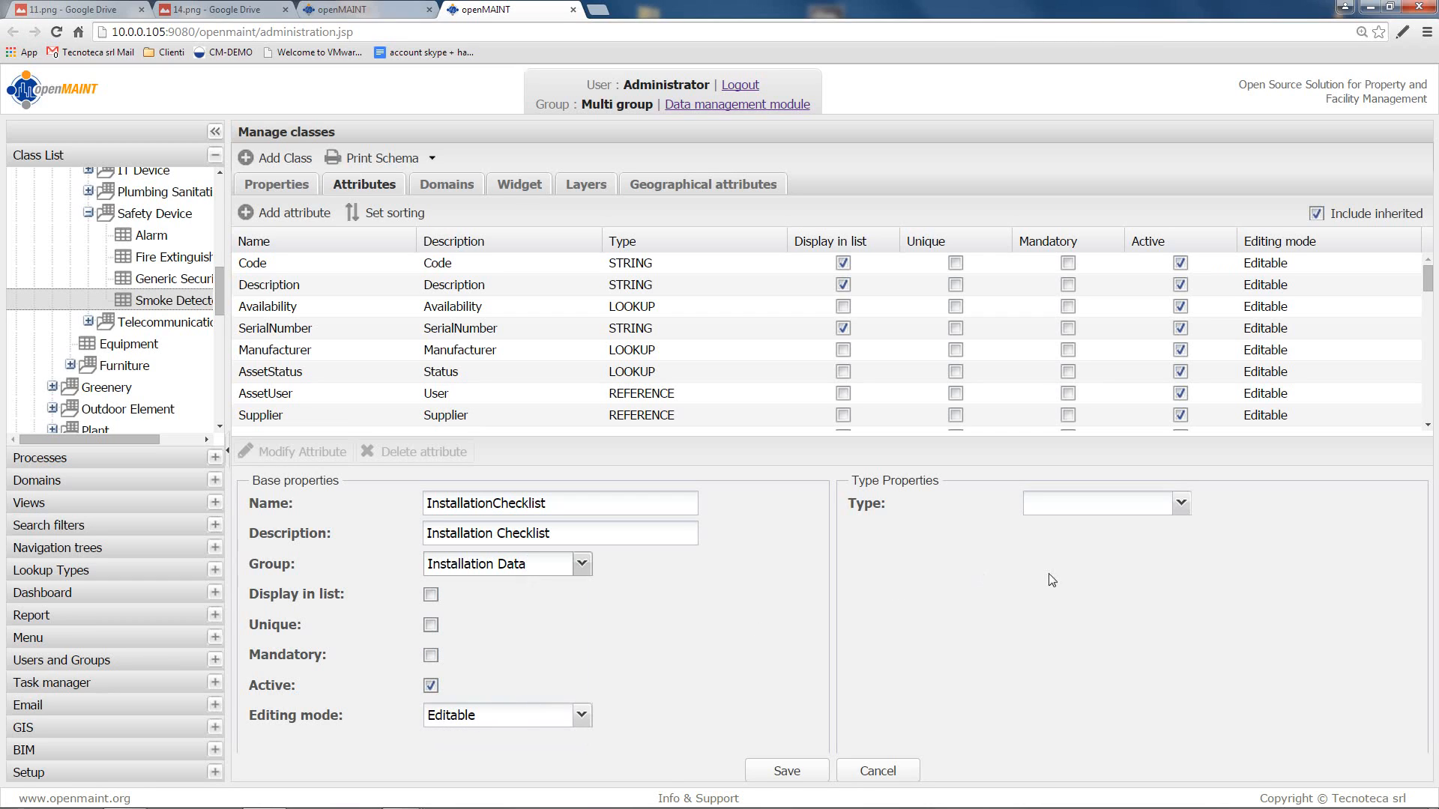
Step: Set the new attribute's type to TEXT with the Plain text editor and save it
left_click(1181, 505)
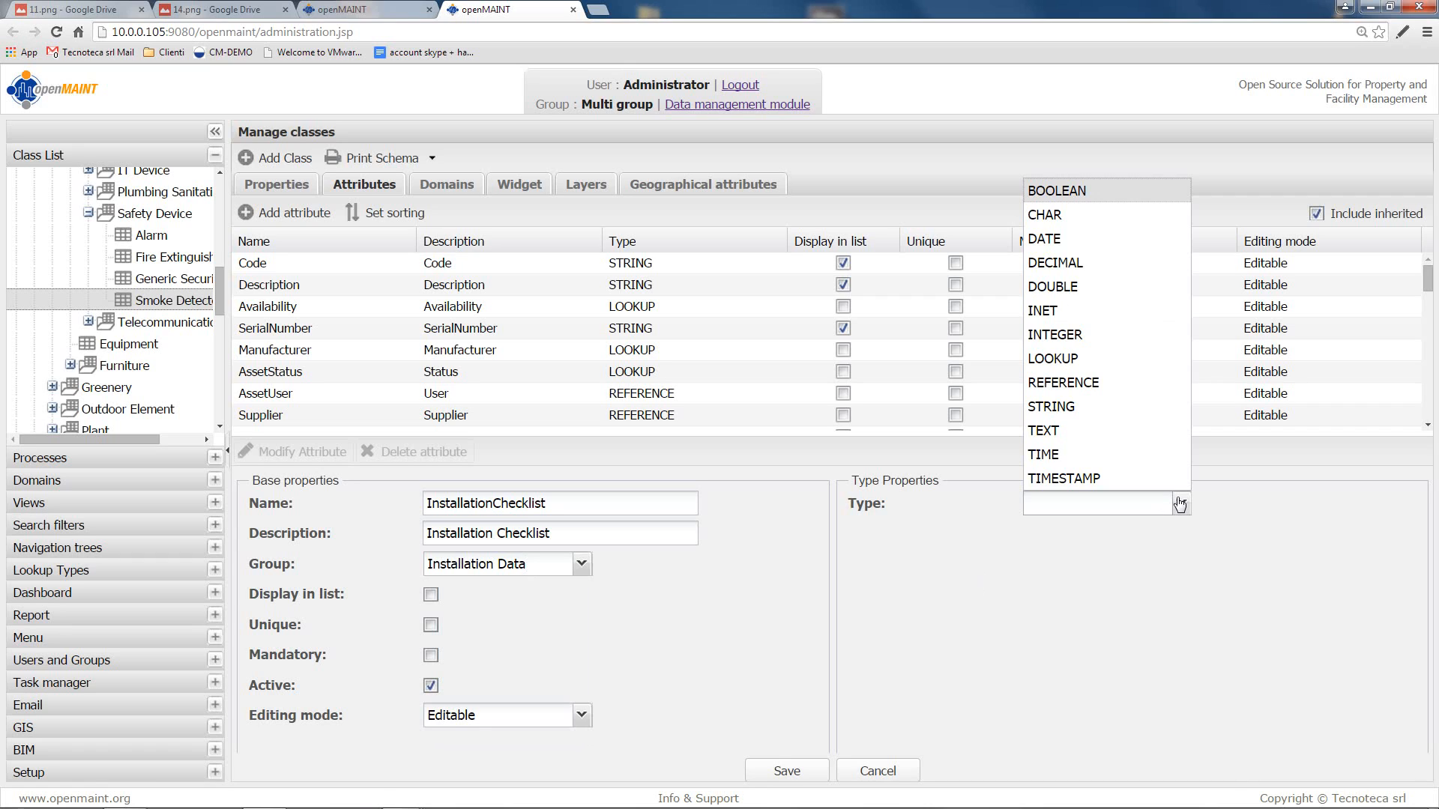
left_click(1140, 433)
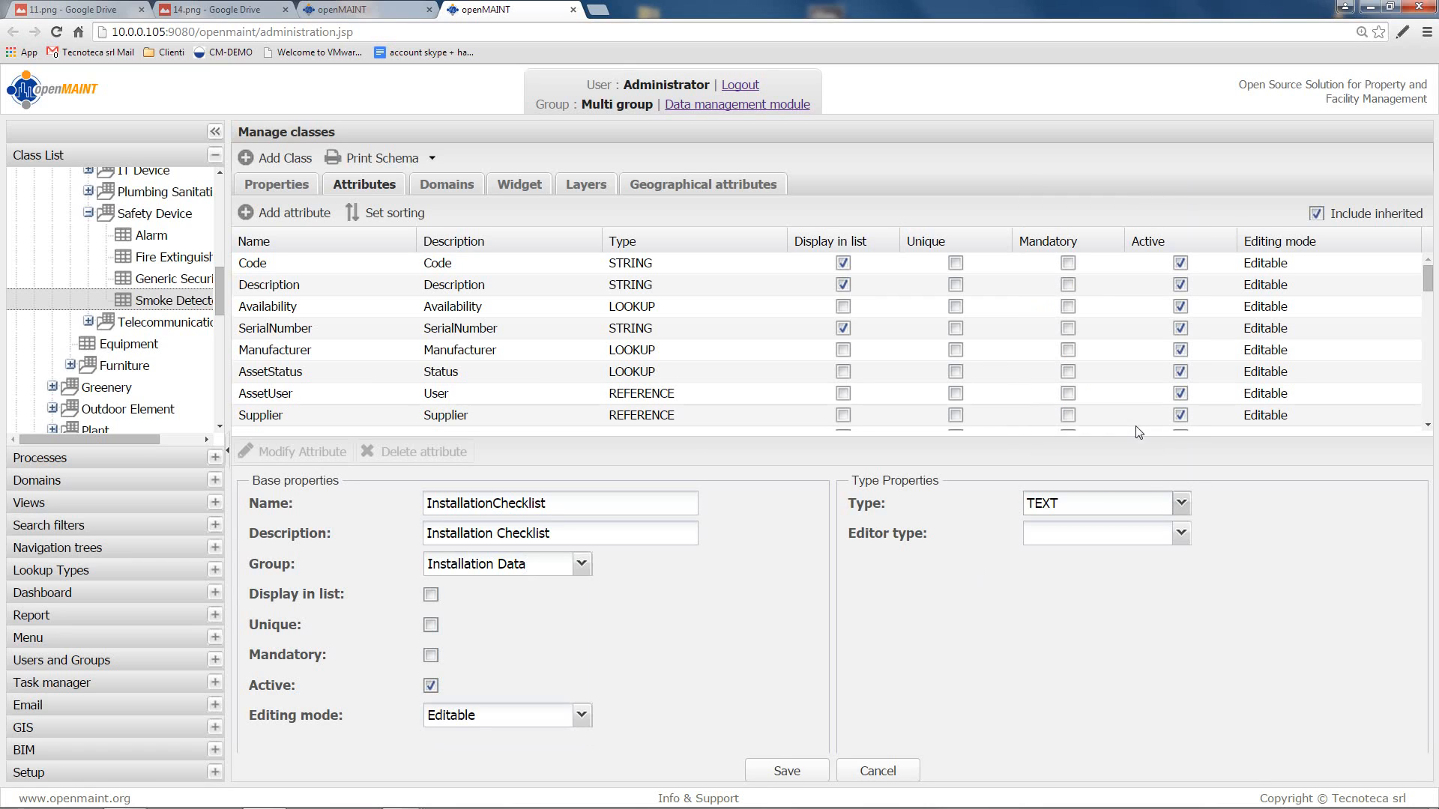
left_click(1181, 534)
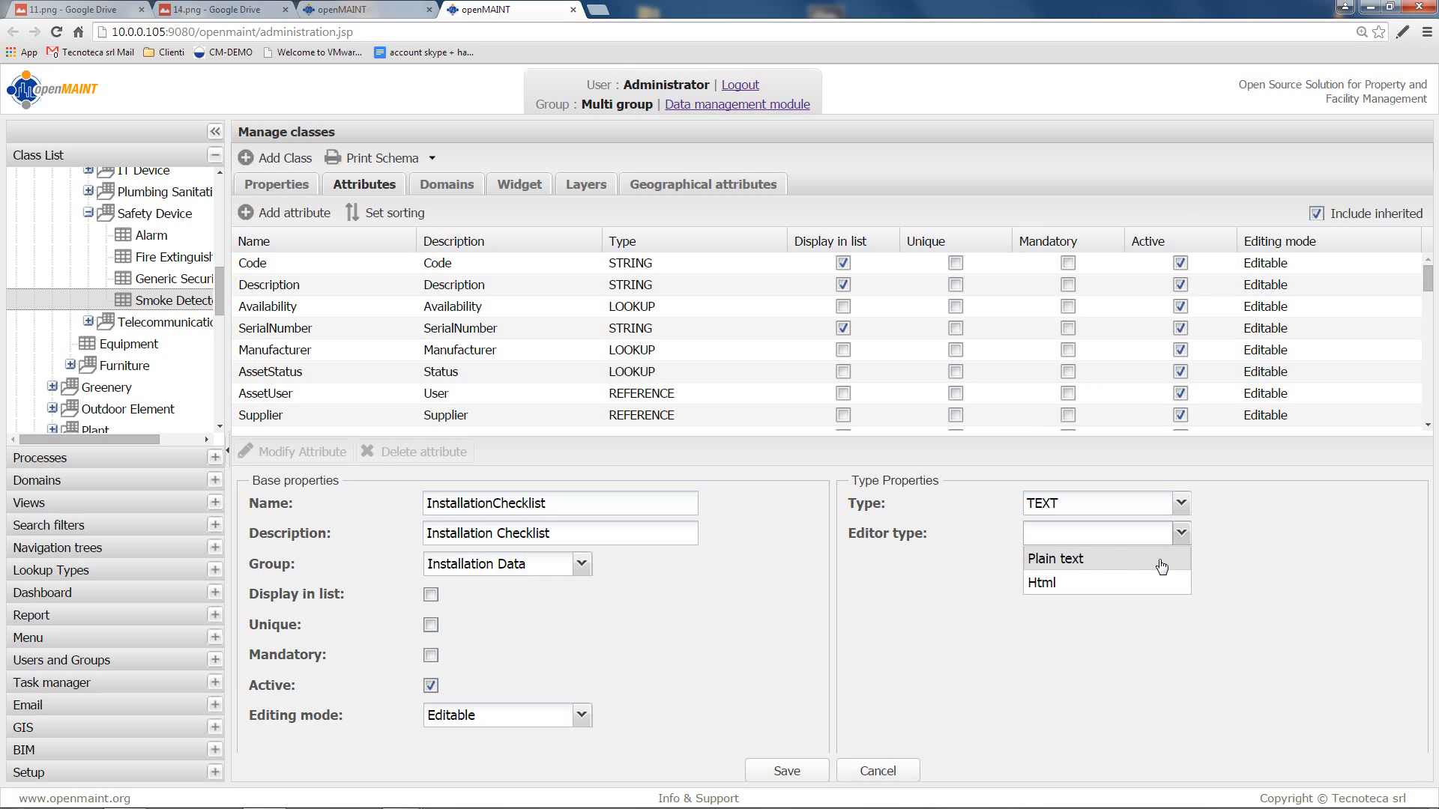
left_click(1159, 559)
left_click(786, 771)
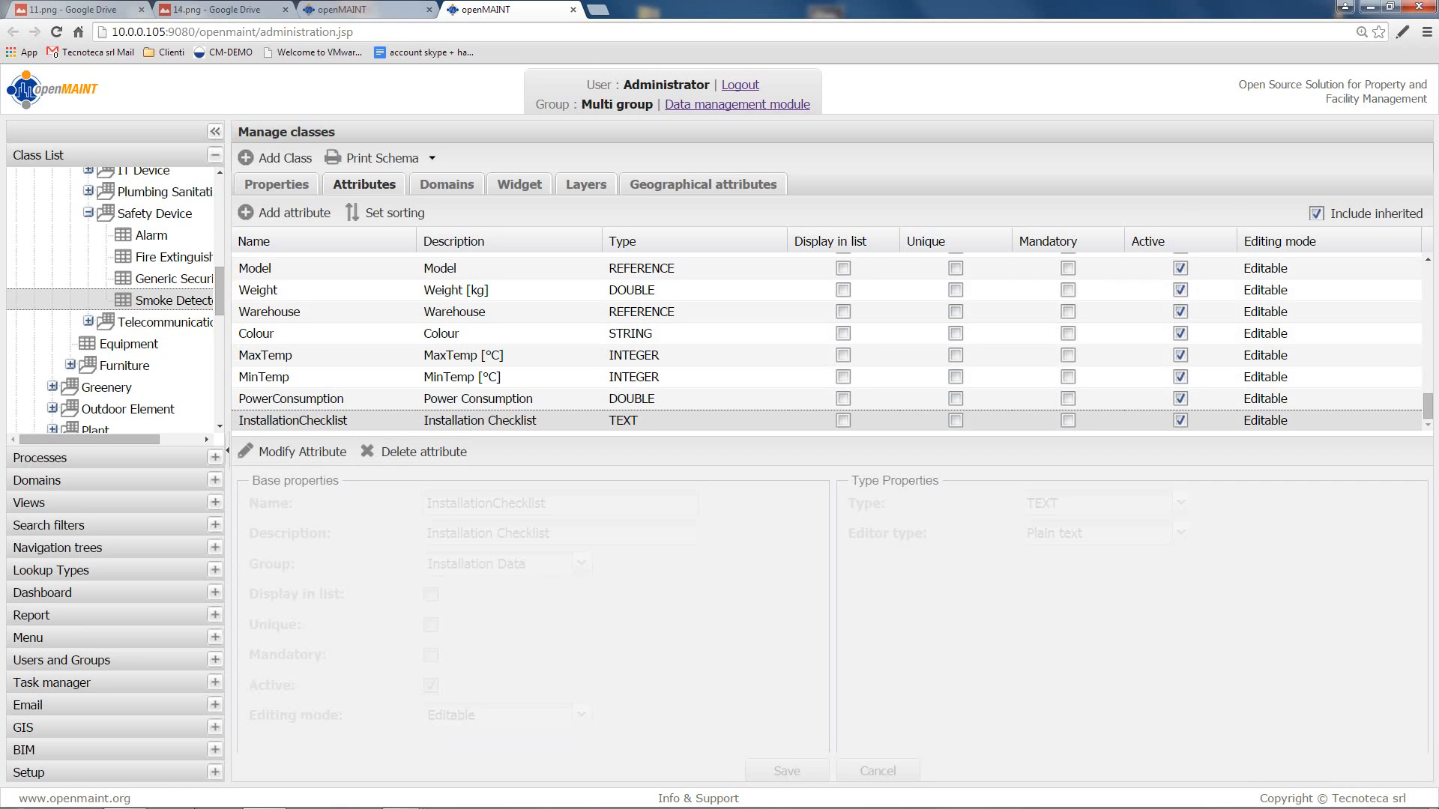
Step: Return to server management and clear the cache again for the new attribute
left_click(215, 772)
left_click(218, 777)
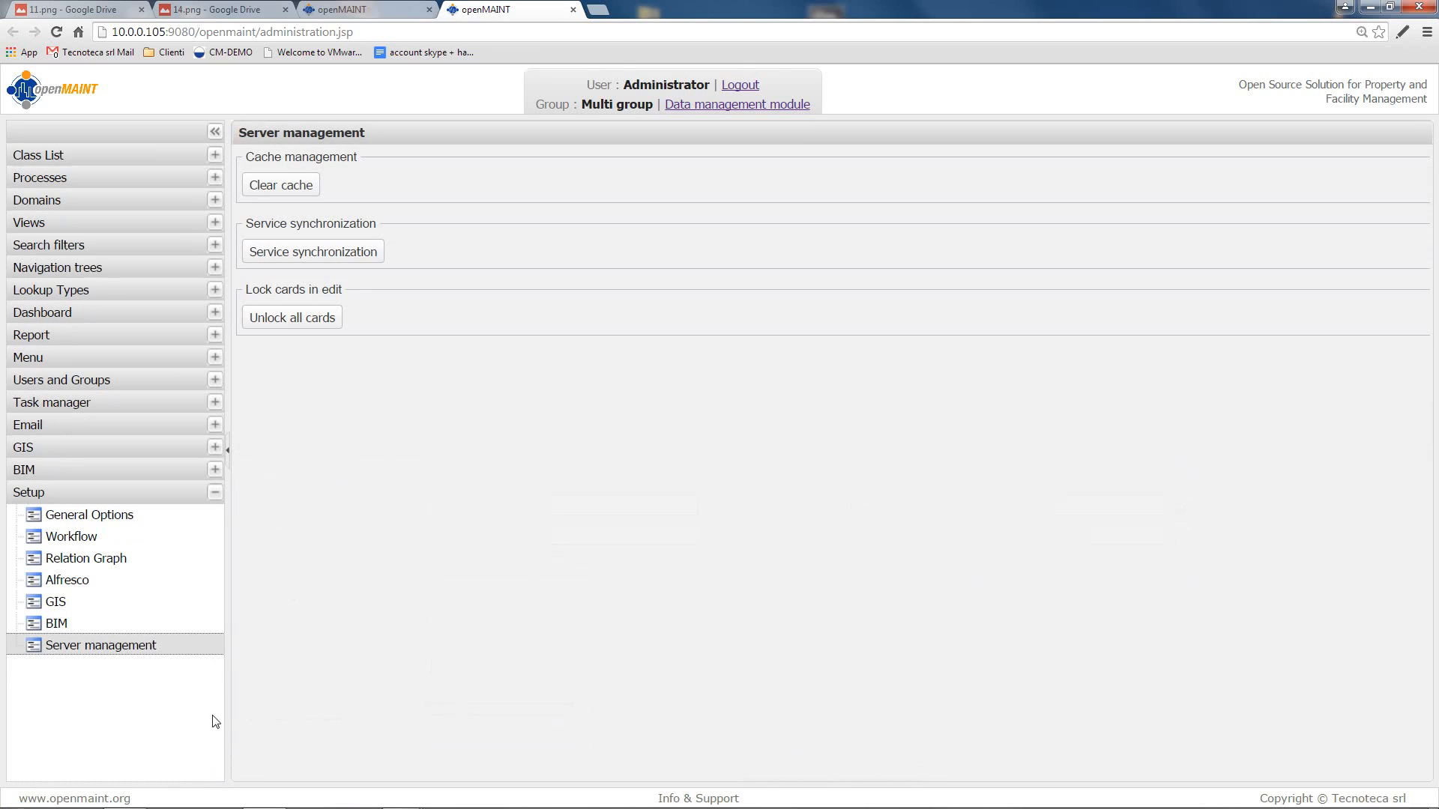
left_click(258, 192)
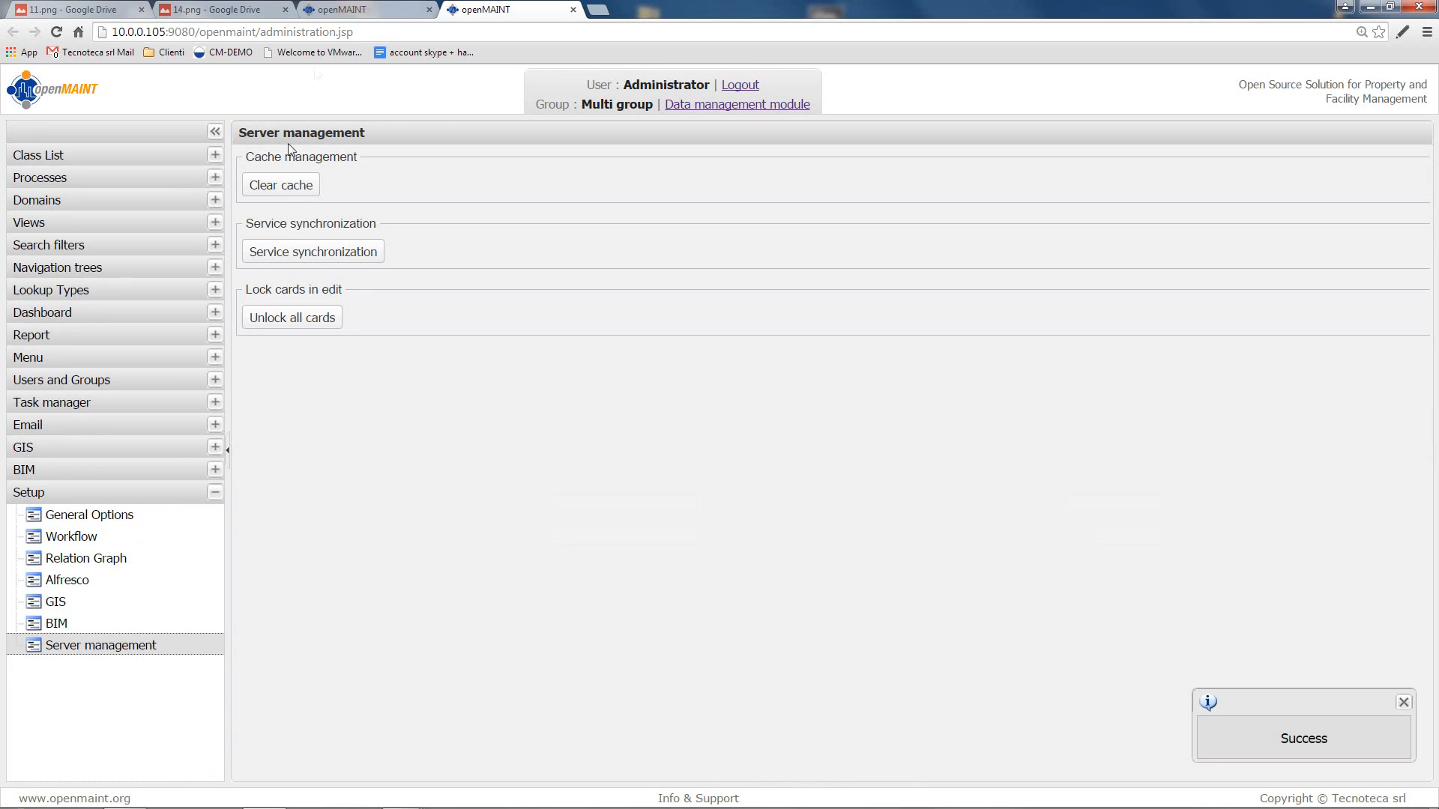
Step: Switch to the data management module, reload it and reopen the Smoke Detector card list under Asset, Device, Safety Device
left_click(330, 10)
left_click(57, 33)
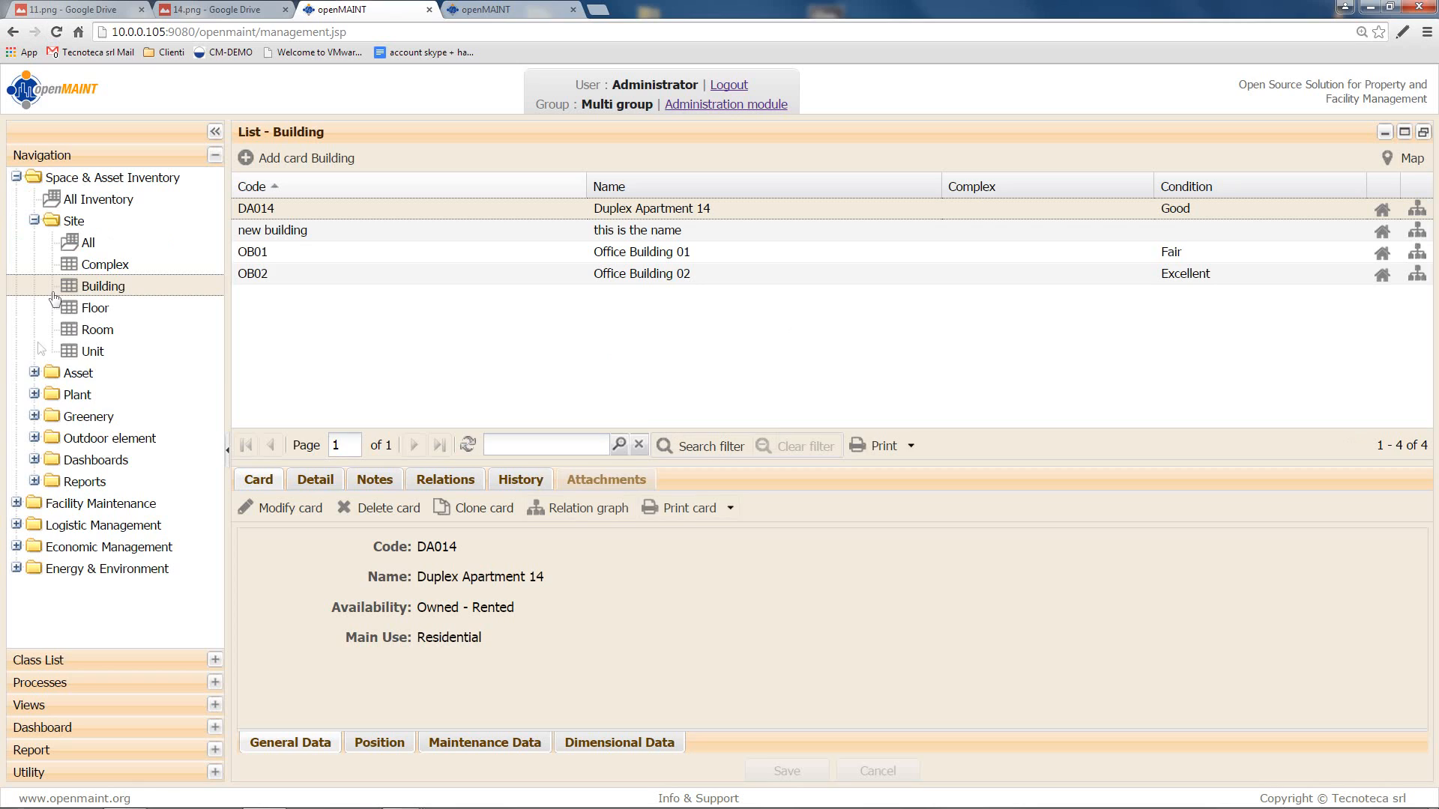
left_click(34, 373)
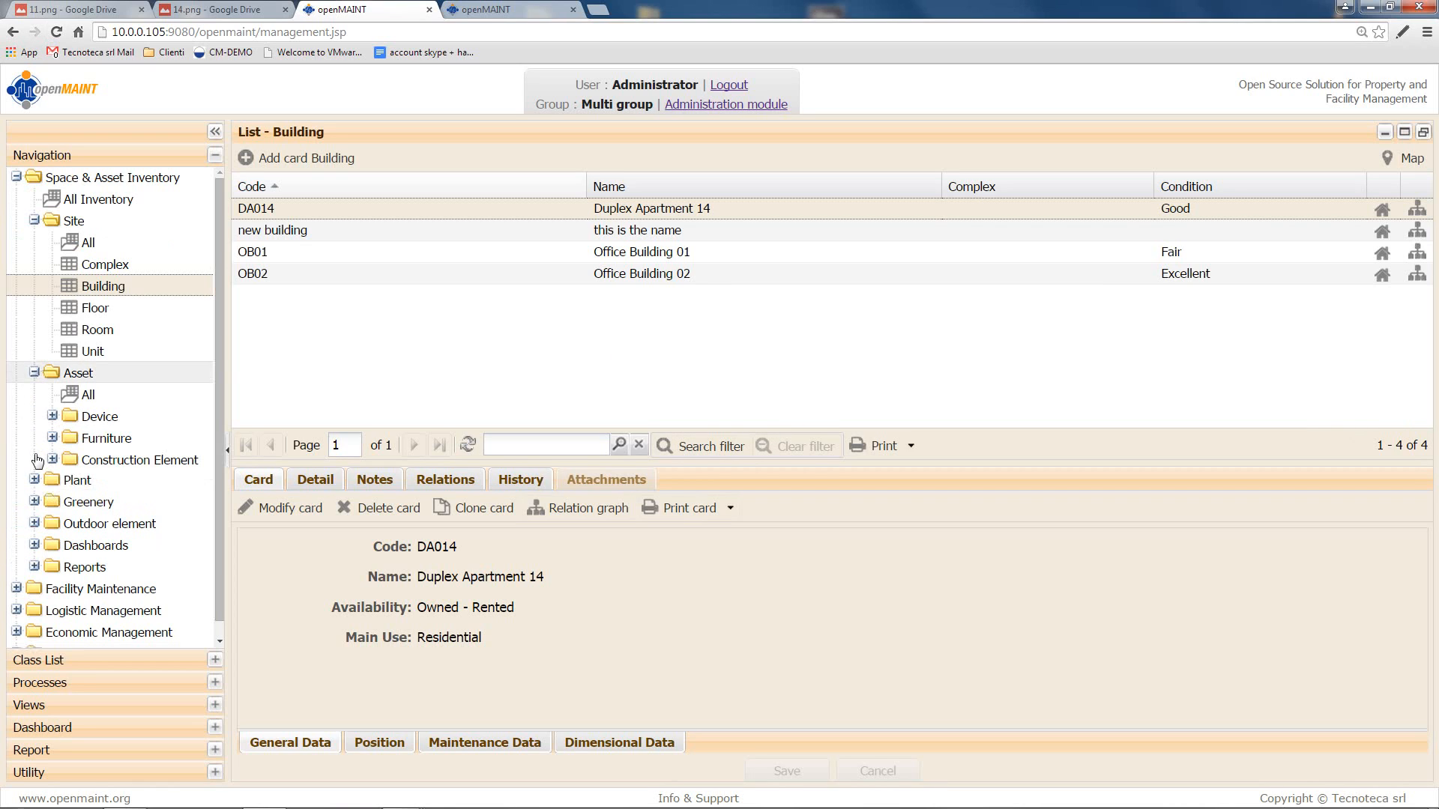
left_click(53, 416)
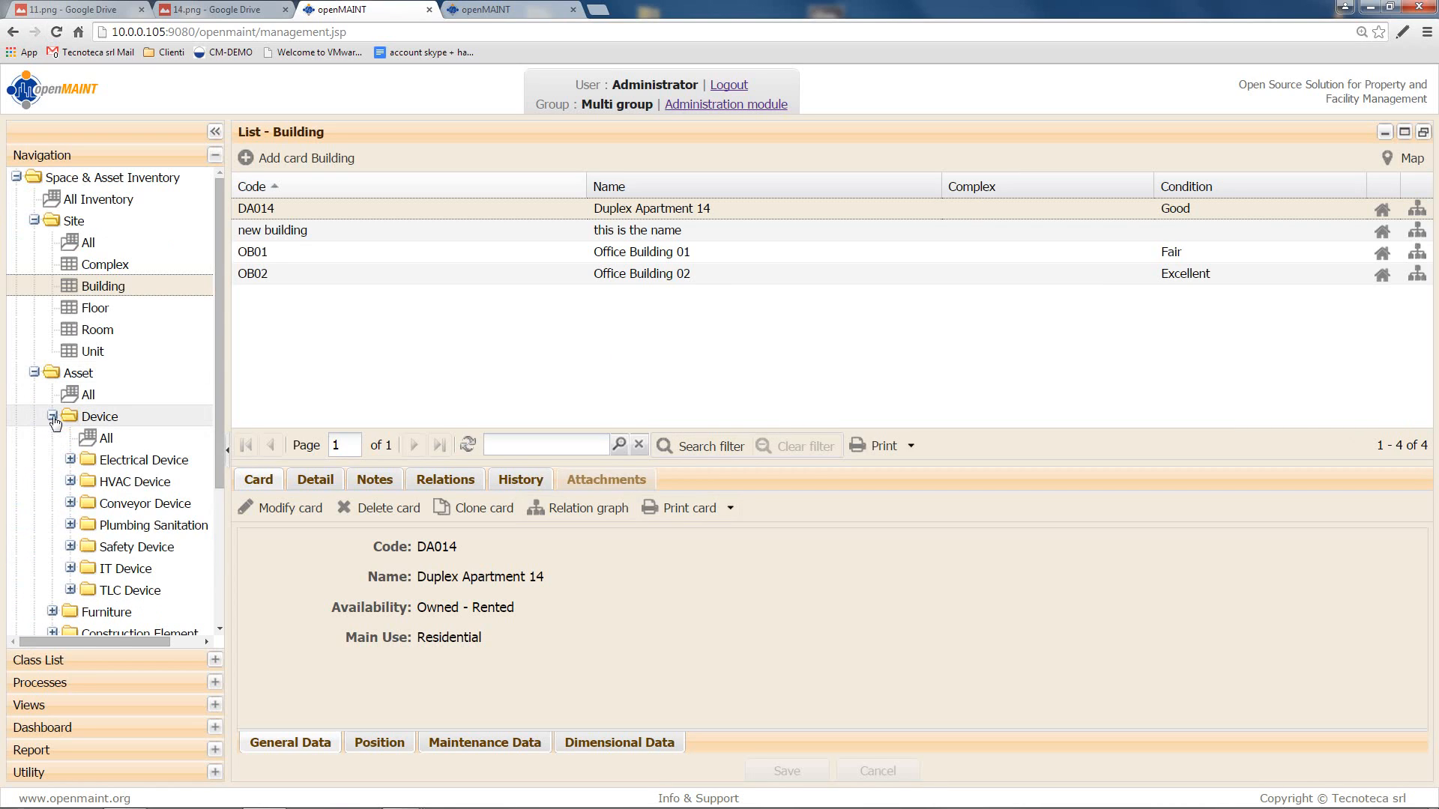
left_click(71, 546)
scroll(71, 546, "down", 2)
left_click(158, 462)
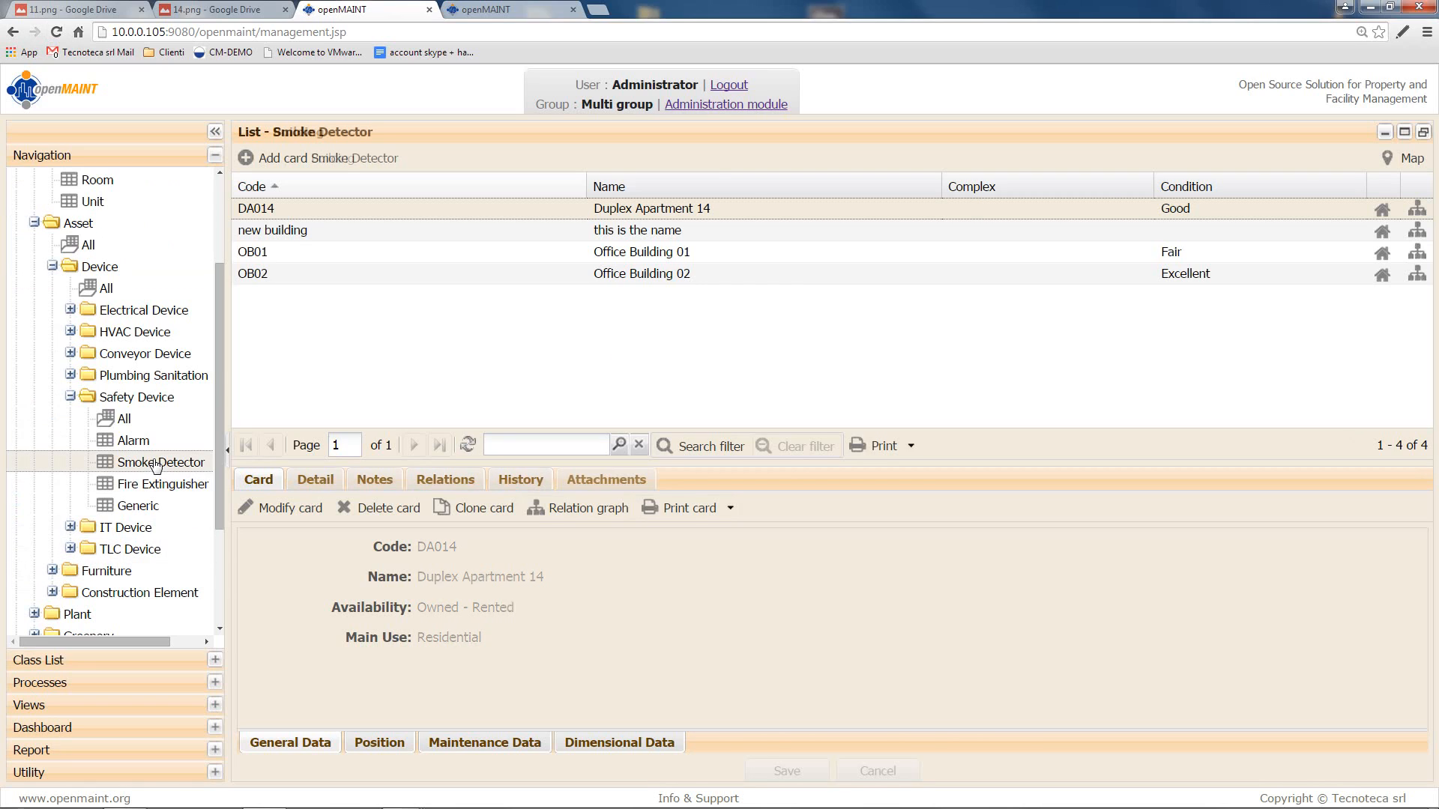
Step: Start a new Smoke Detector card and inspect its Installation Data fields, including Installation Checklist
left_click(840, 743)
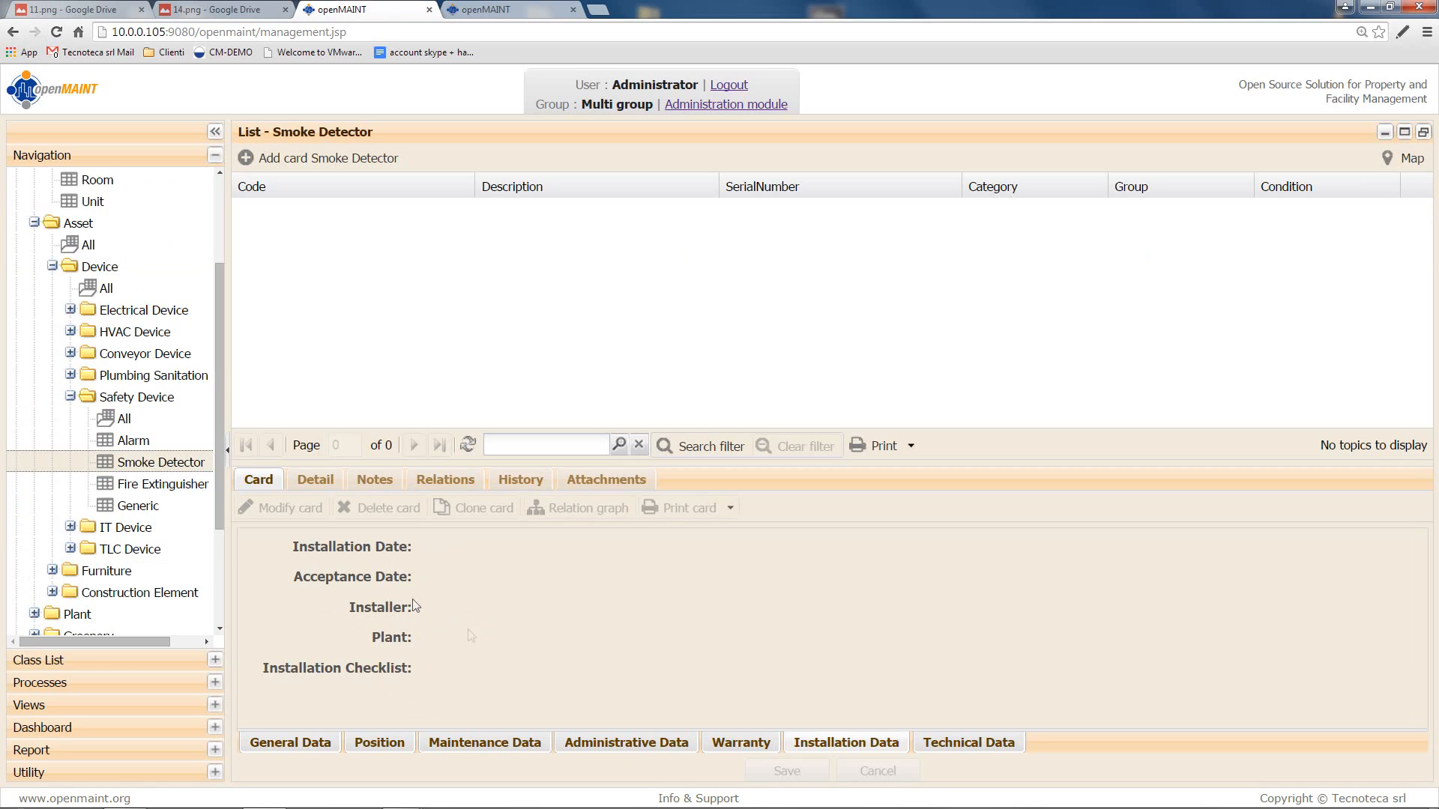
left_click(282, 160)
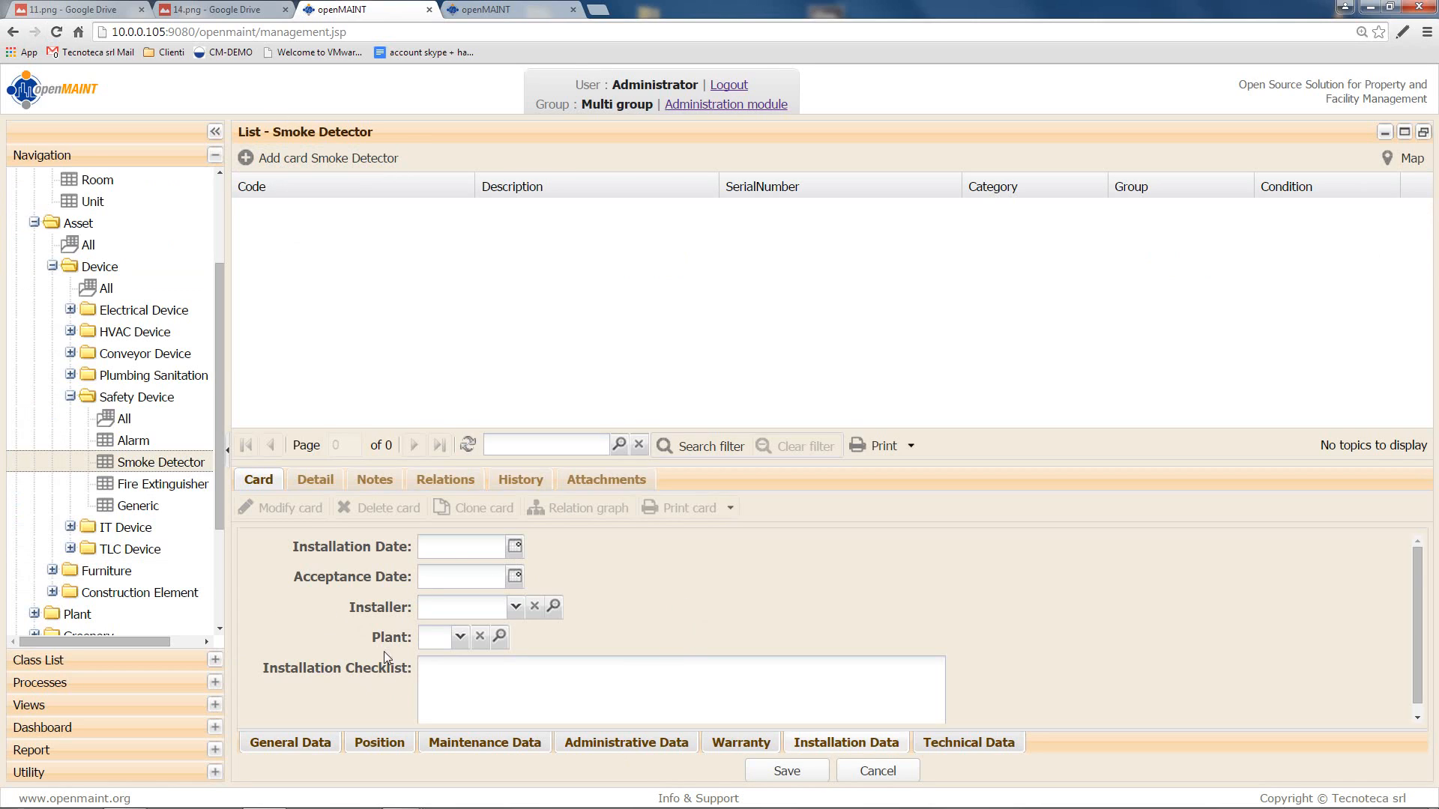
scroll(511, 685, "down", 1)
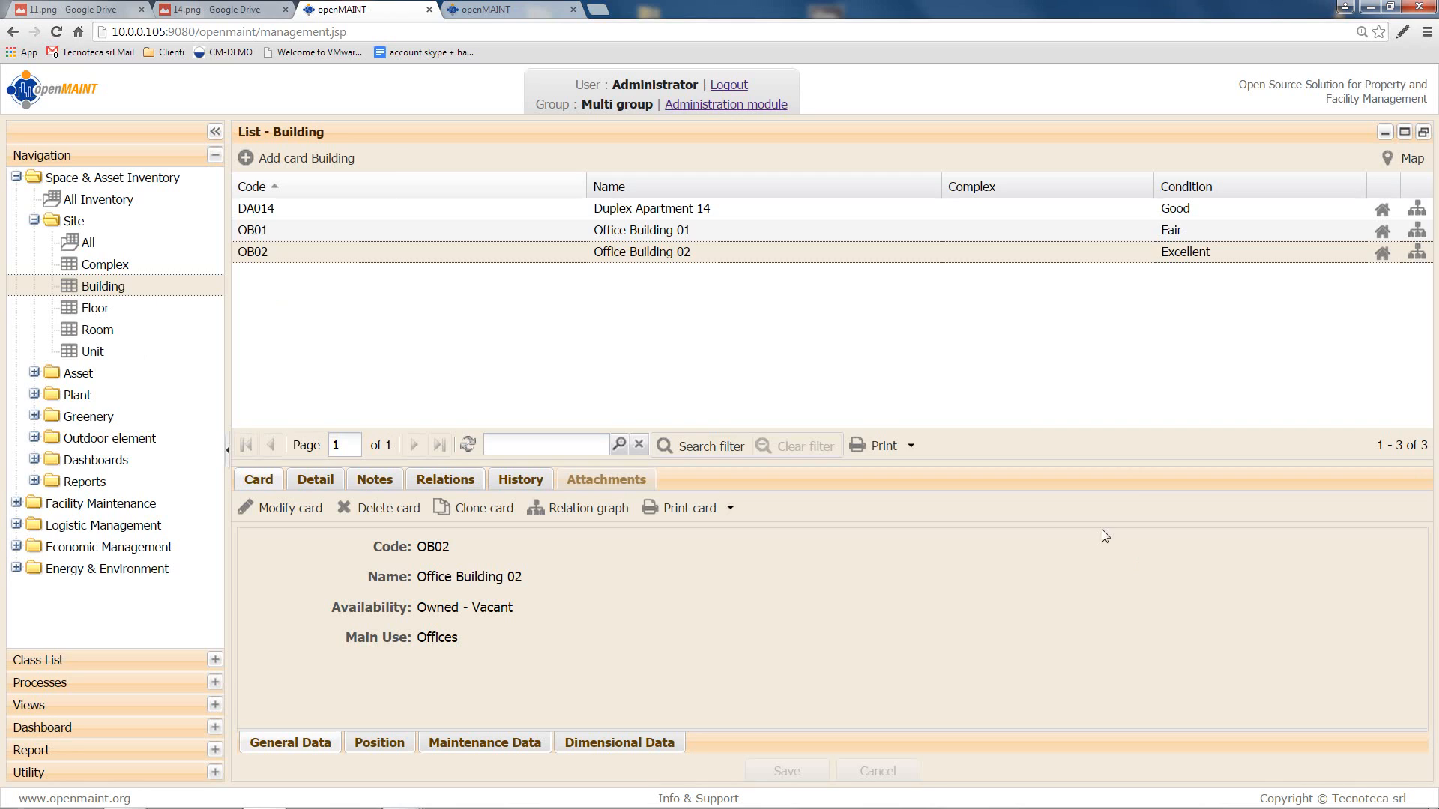
Step: Show the Building list on the map and display DA014 Duplex Apartment 14 and OB01 Office Building 01 as well
left_click(1384, 164)
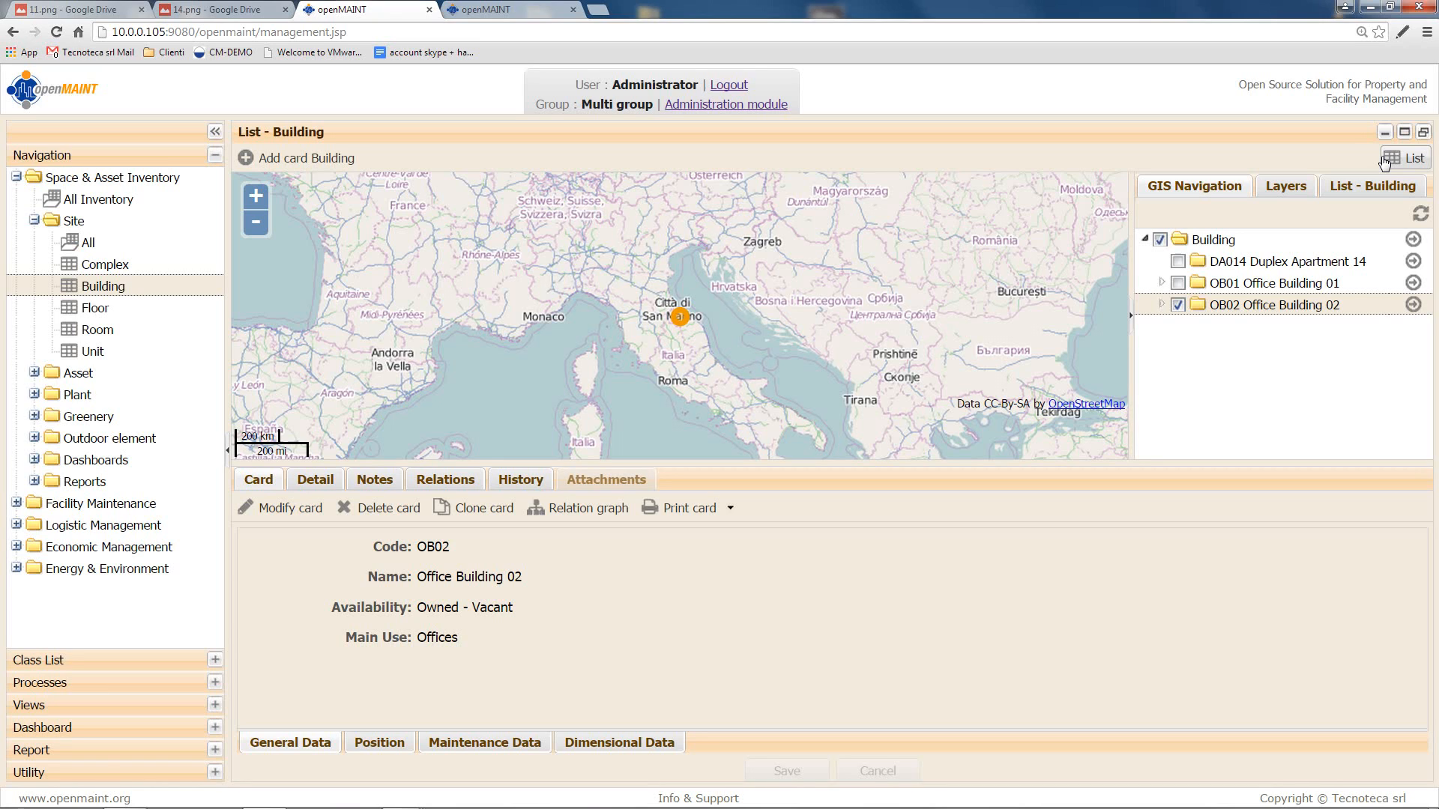
left_click(1177, 262)
left_click(1178, 283)
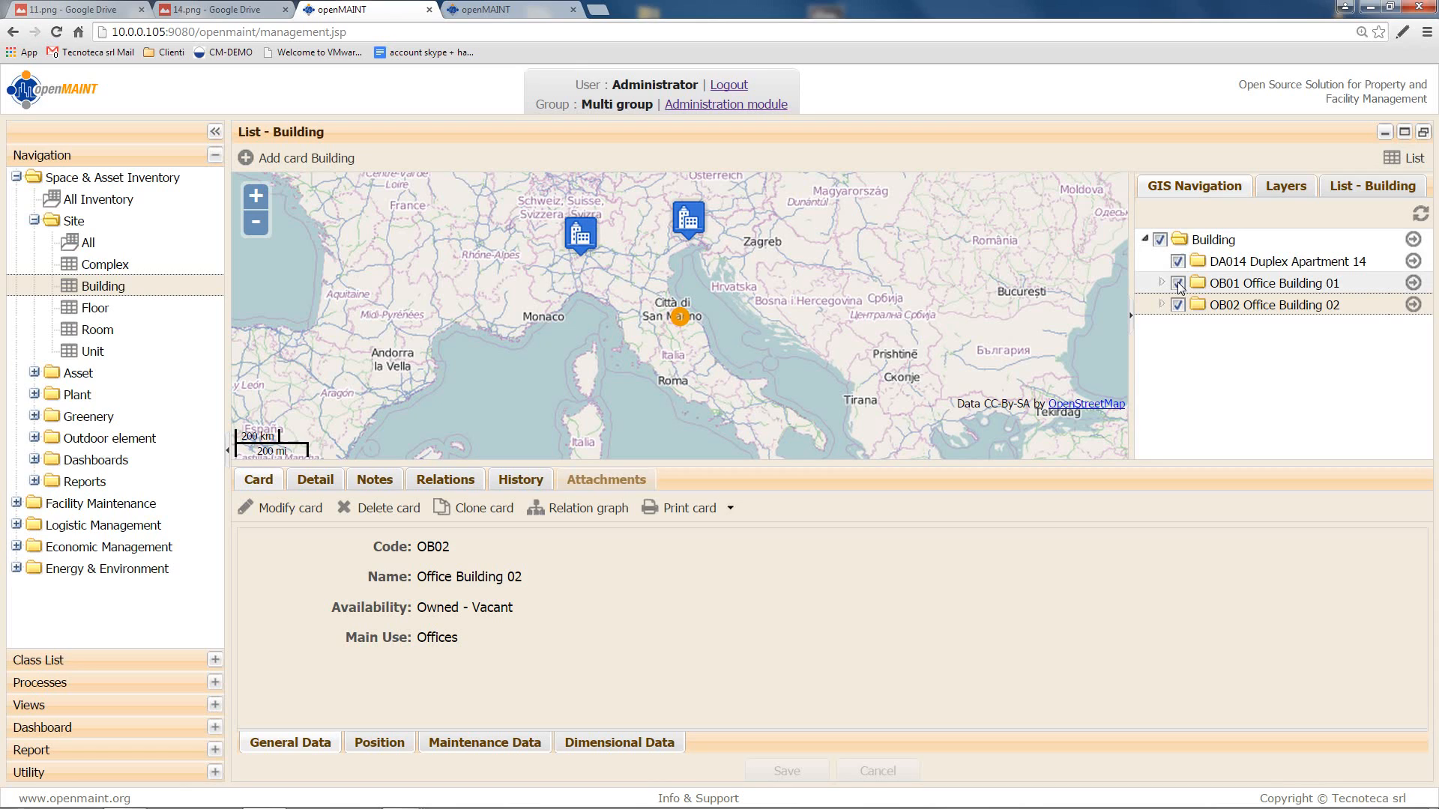
Step: Edit the OB02 Office Building 02 card, move its map point west of San Marino, refine the location and save
left_click(291, 509)
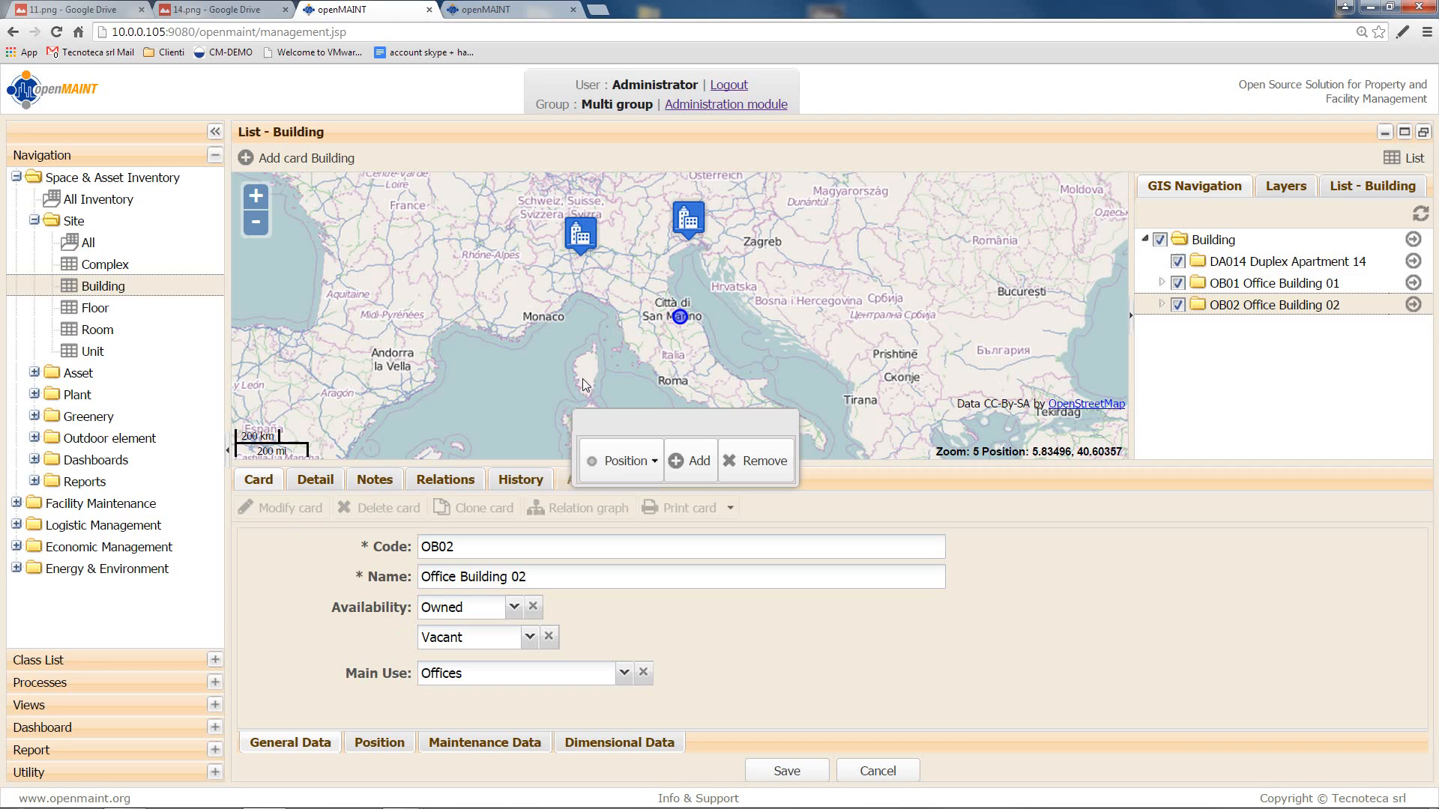
left_click_drag(679, 316, 625, 303)
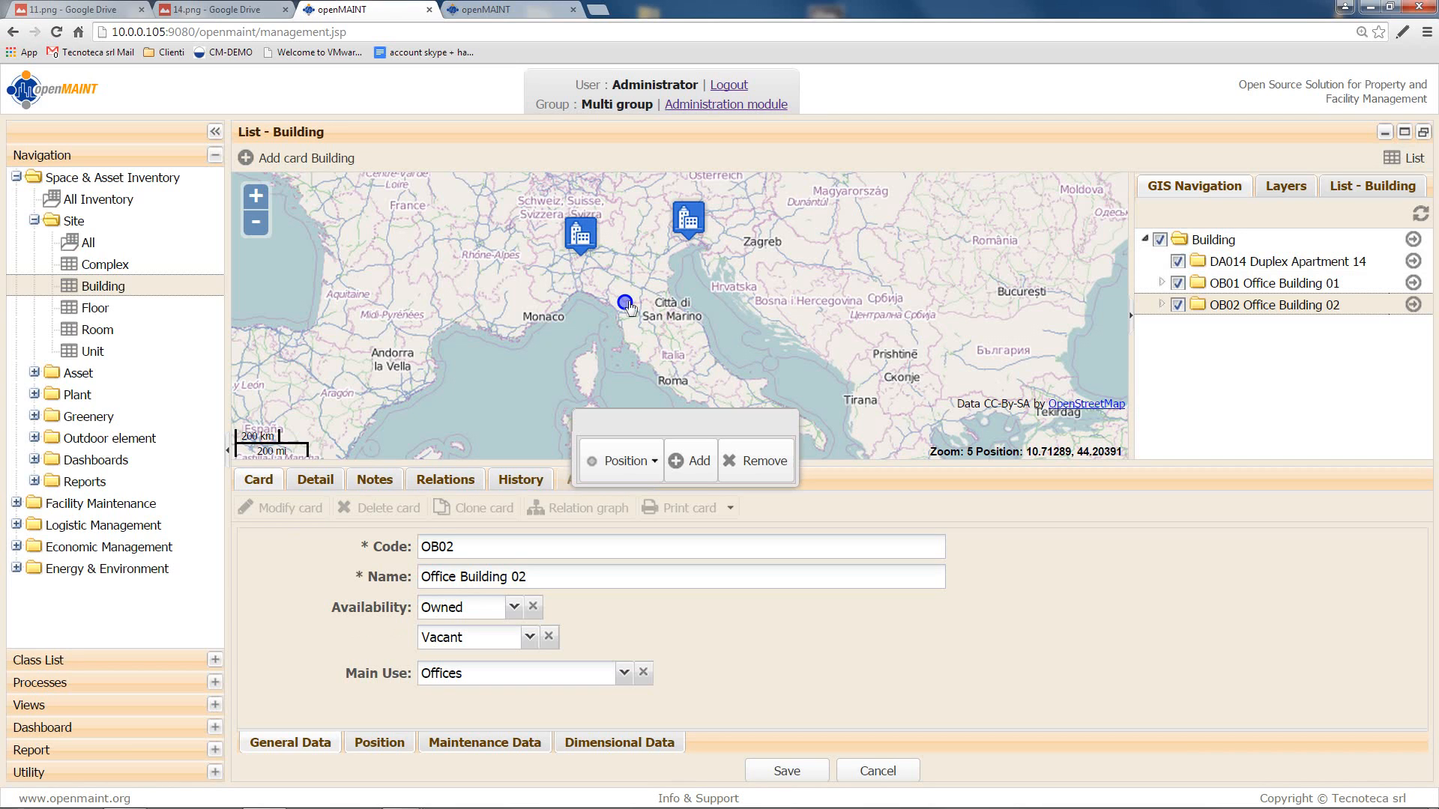
scroll(628, 307, "up", 4)
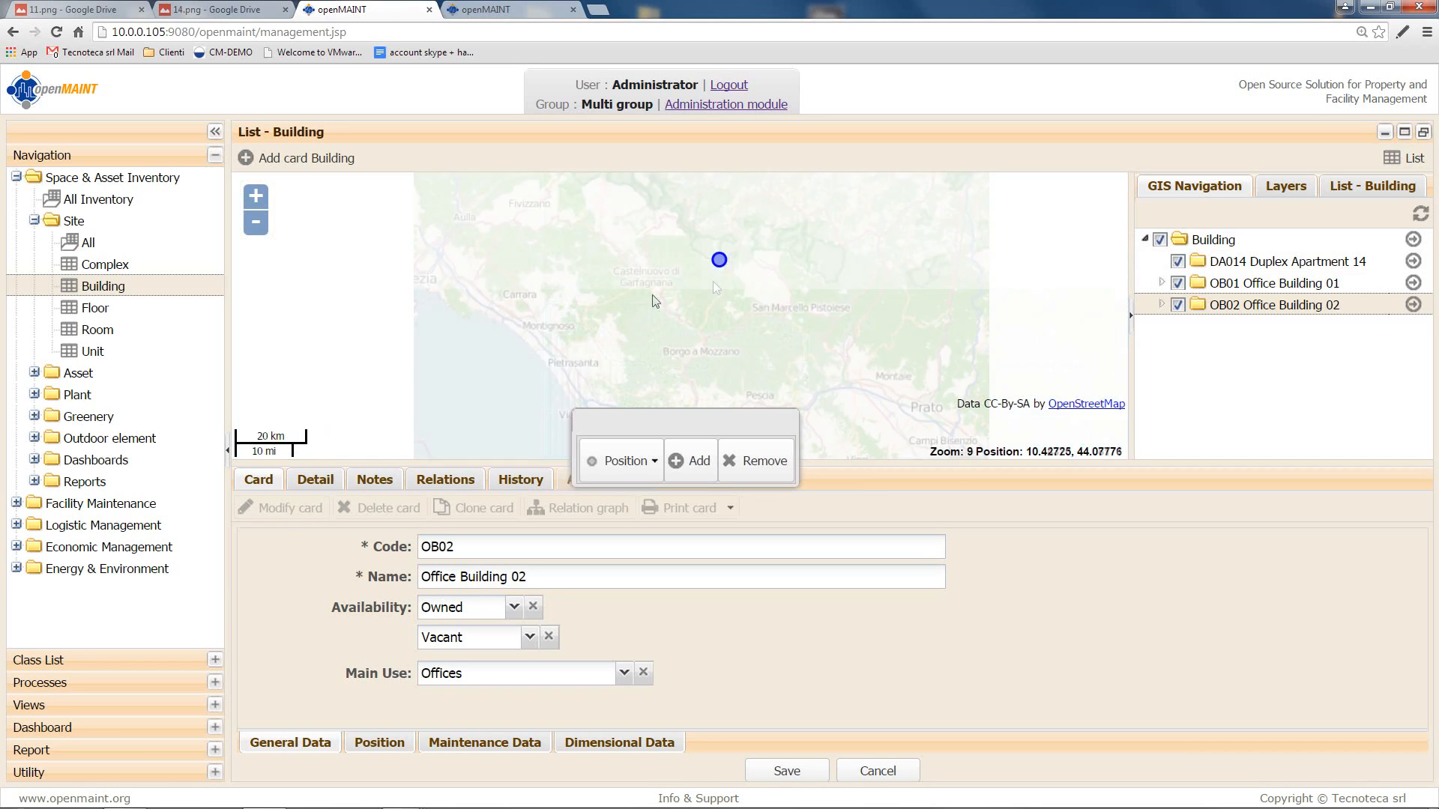
left_click_drag(722, 279, 632, 303)
scroll(632, 300, "up", 2)
left_click(793, 780)
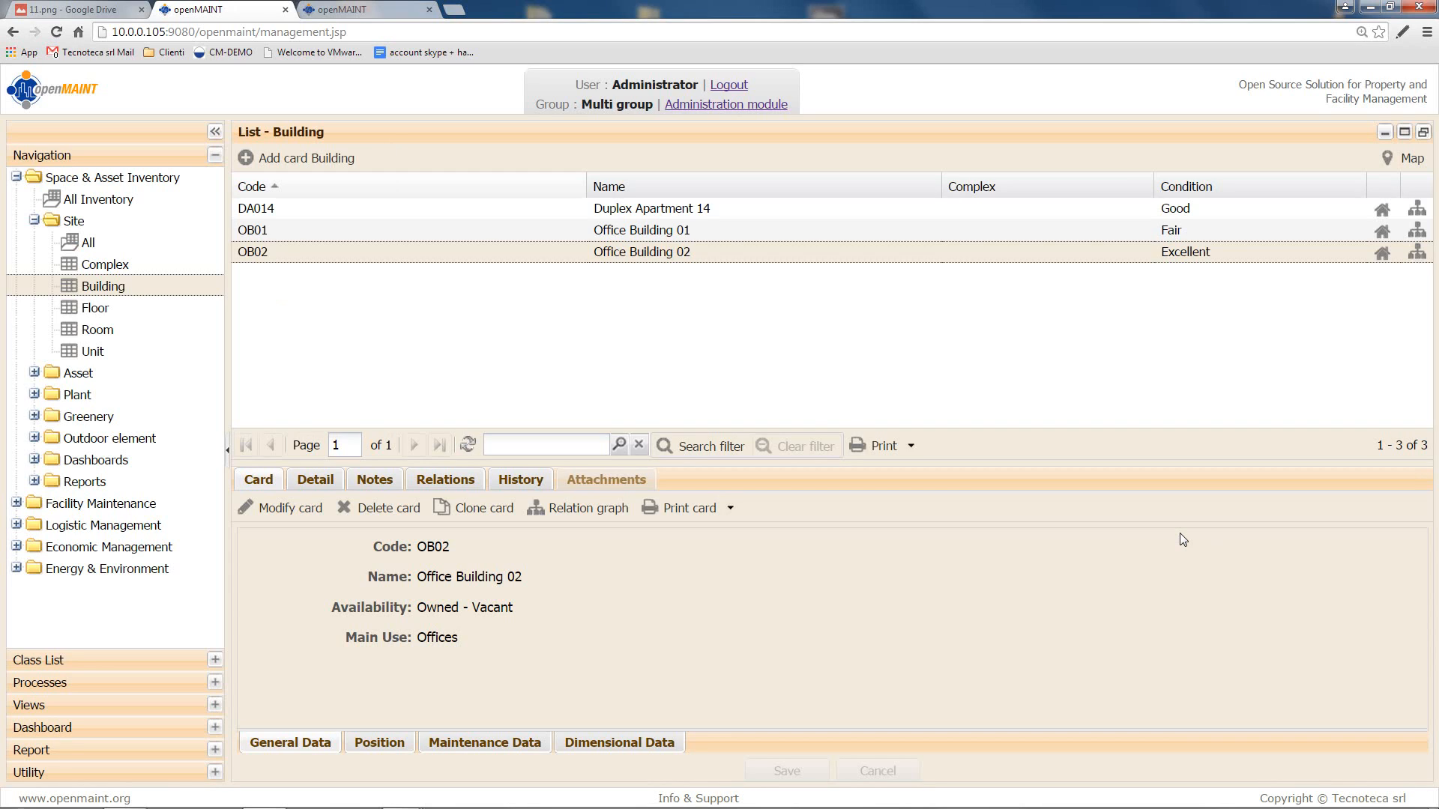
Step: Open the 3D model of OB02 Office Building 02 and expand its object tree down to room PT 09 on the ground floor
left_click(1381, 253)
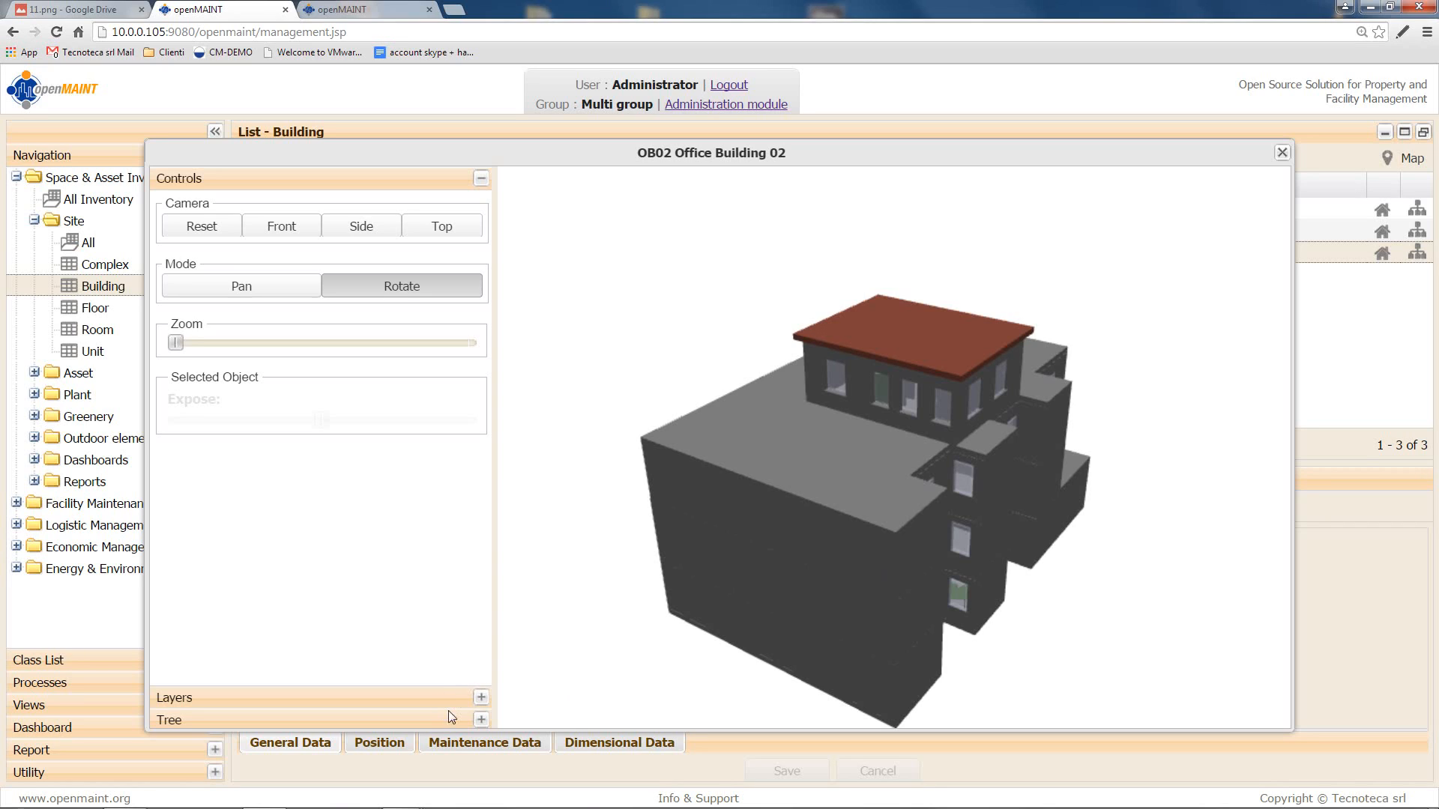
left_click(478, 720)
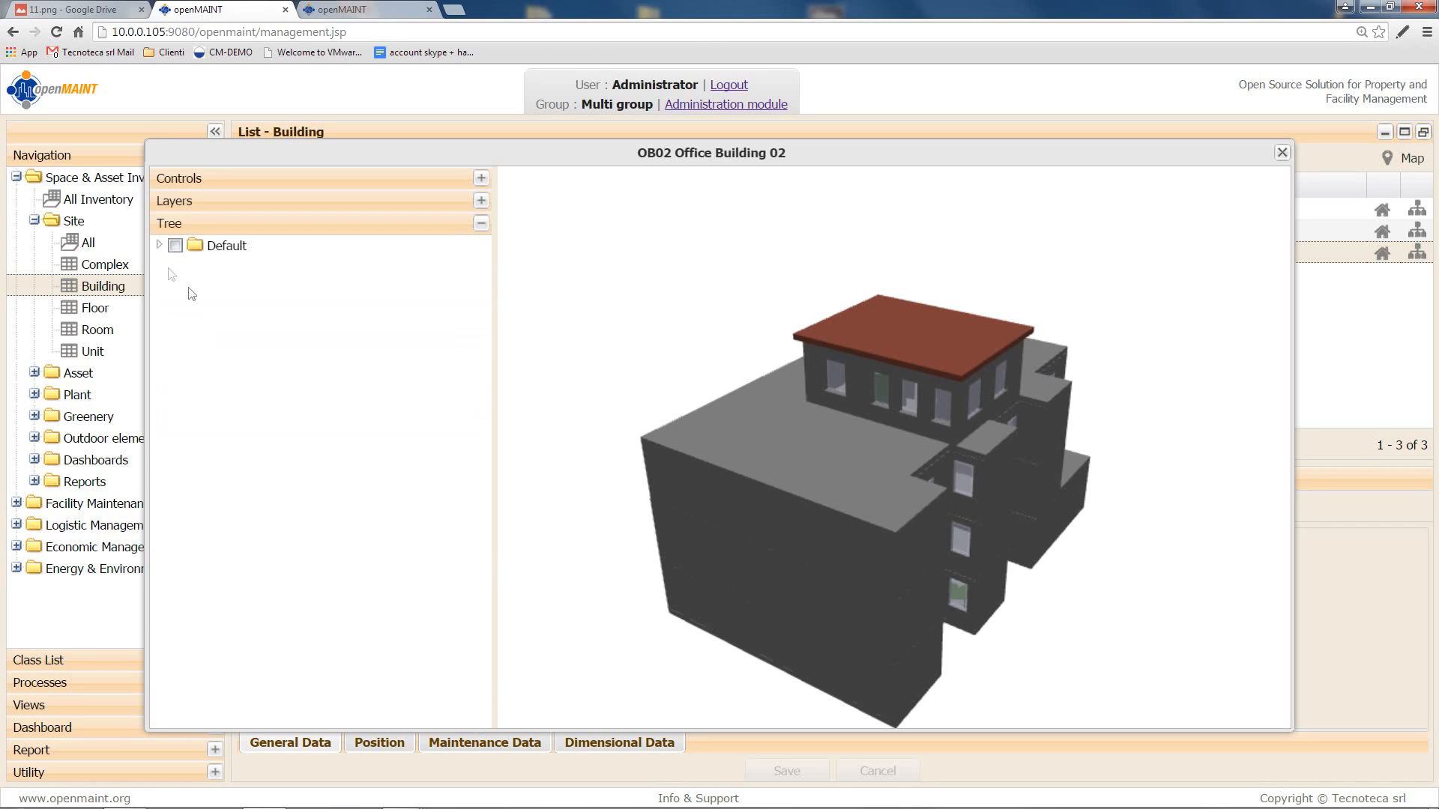
left_click(161, 247)
left_click(178, 269)
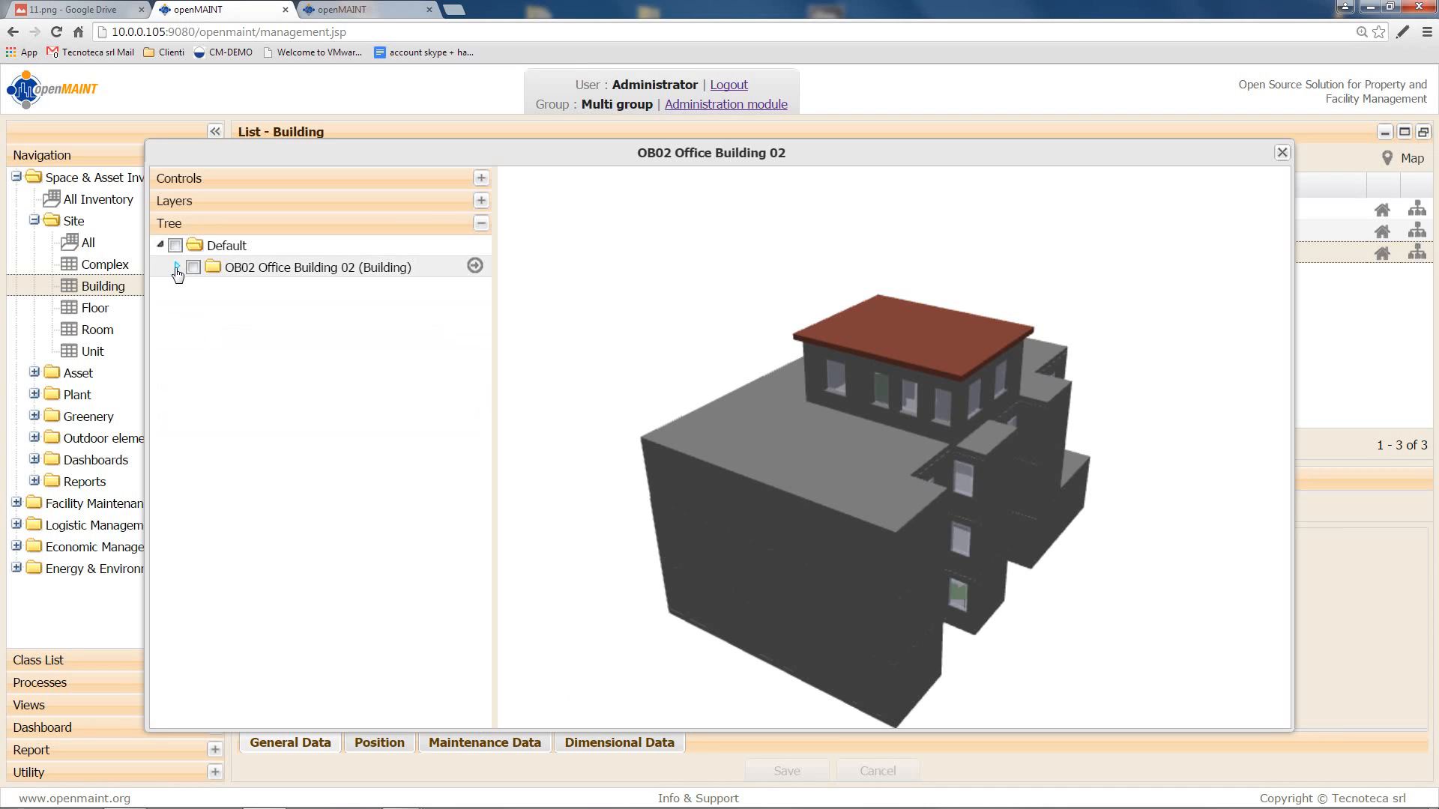
left_click(195, 288)
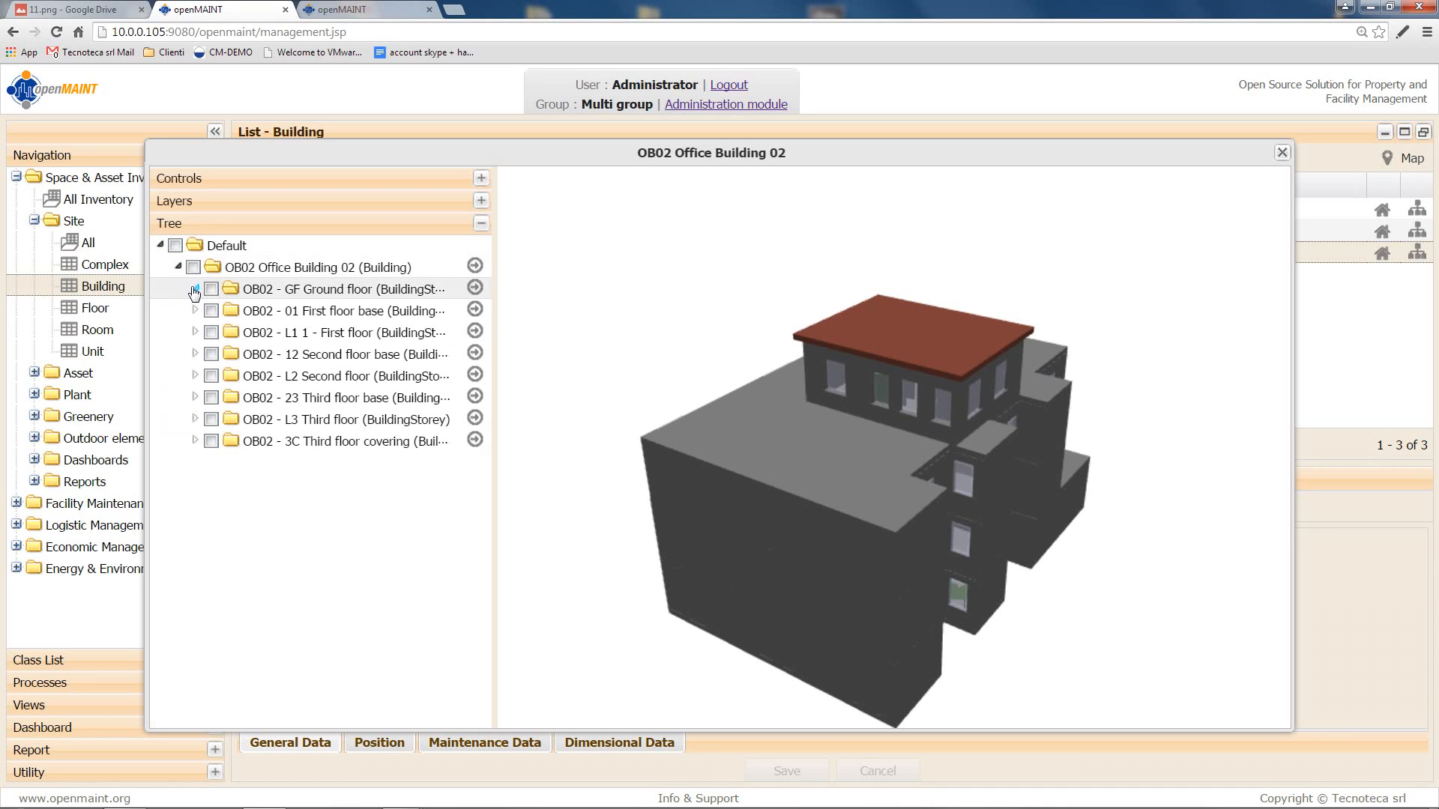
left_click(212, 311)
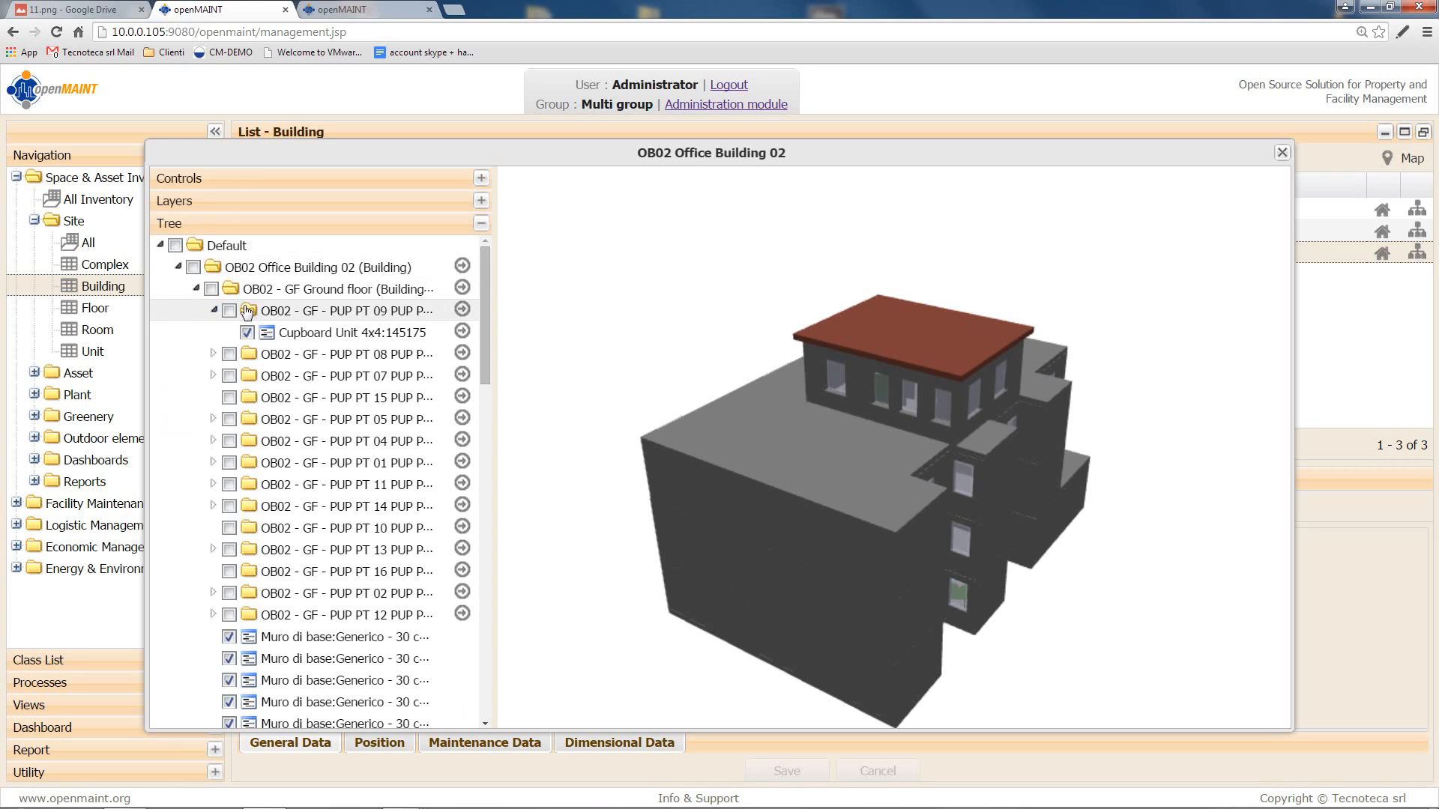
Step: Hide the WallStandardCase layer of the 3D model and rotate the building to view its interior from another side
left_click(239, 200)
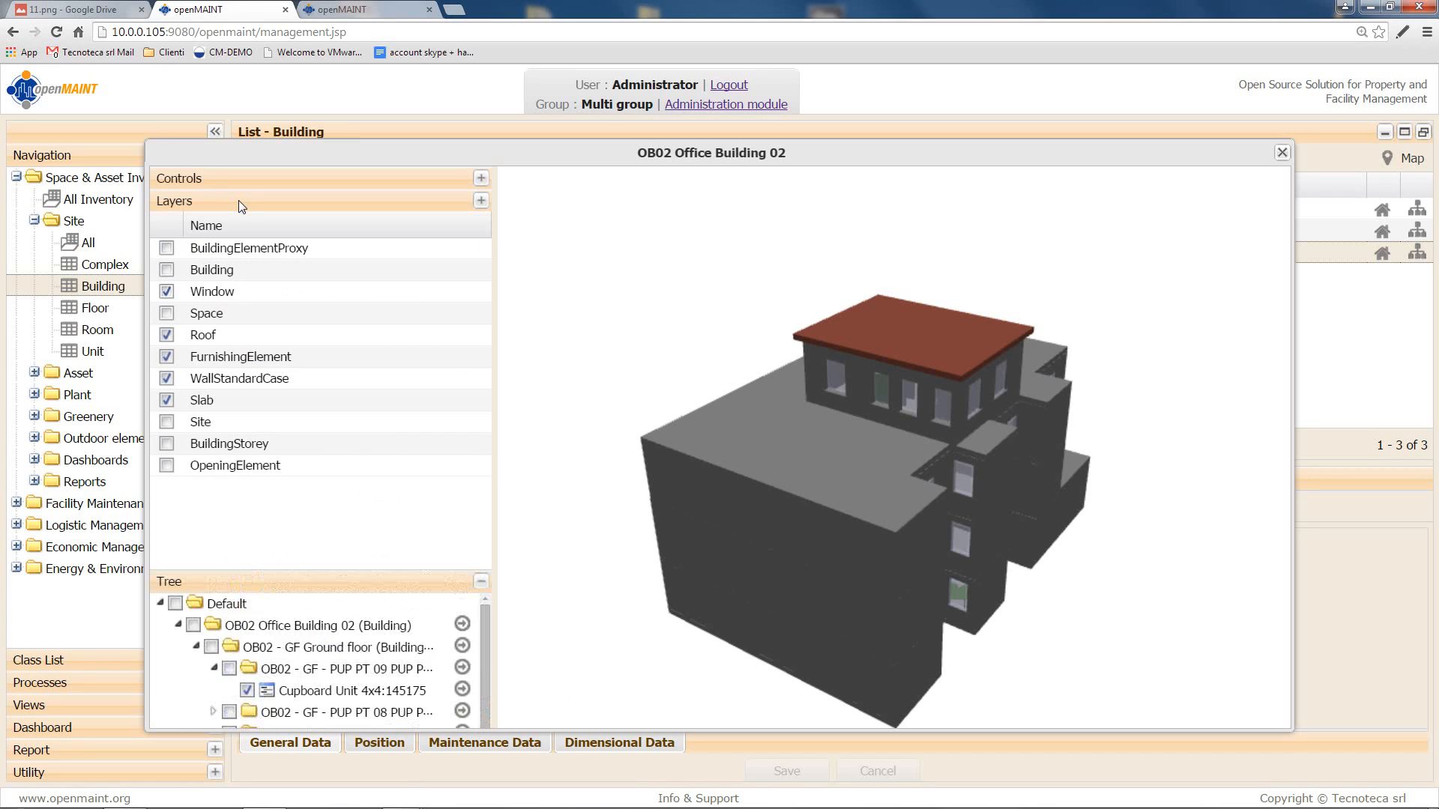
left_click(166, 379)
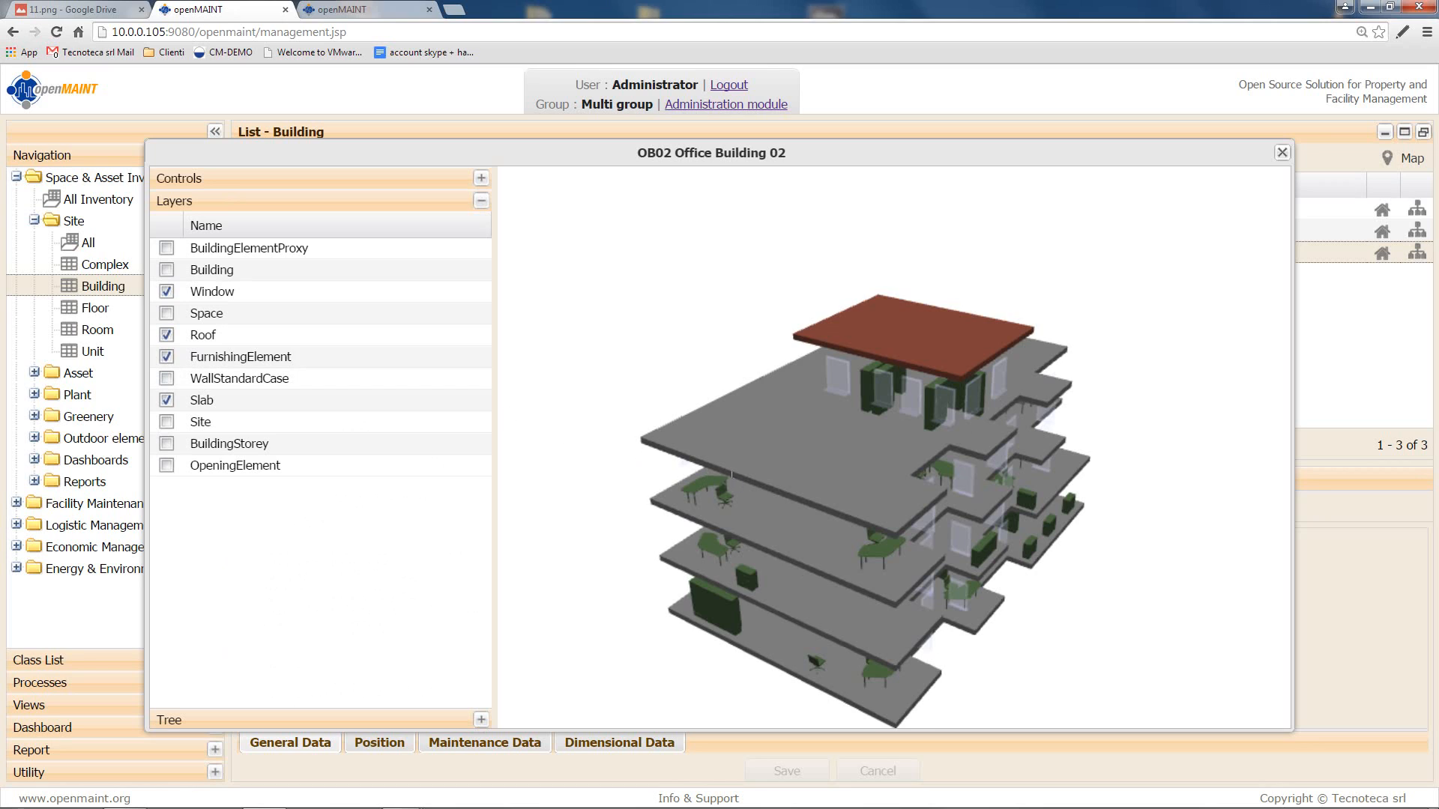
left_click_drag(731, 474, 690, 474)
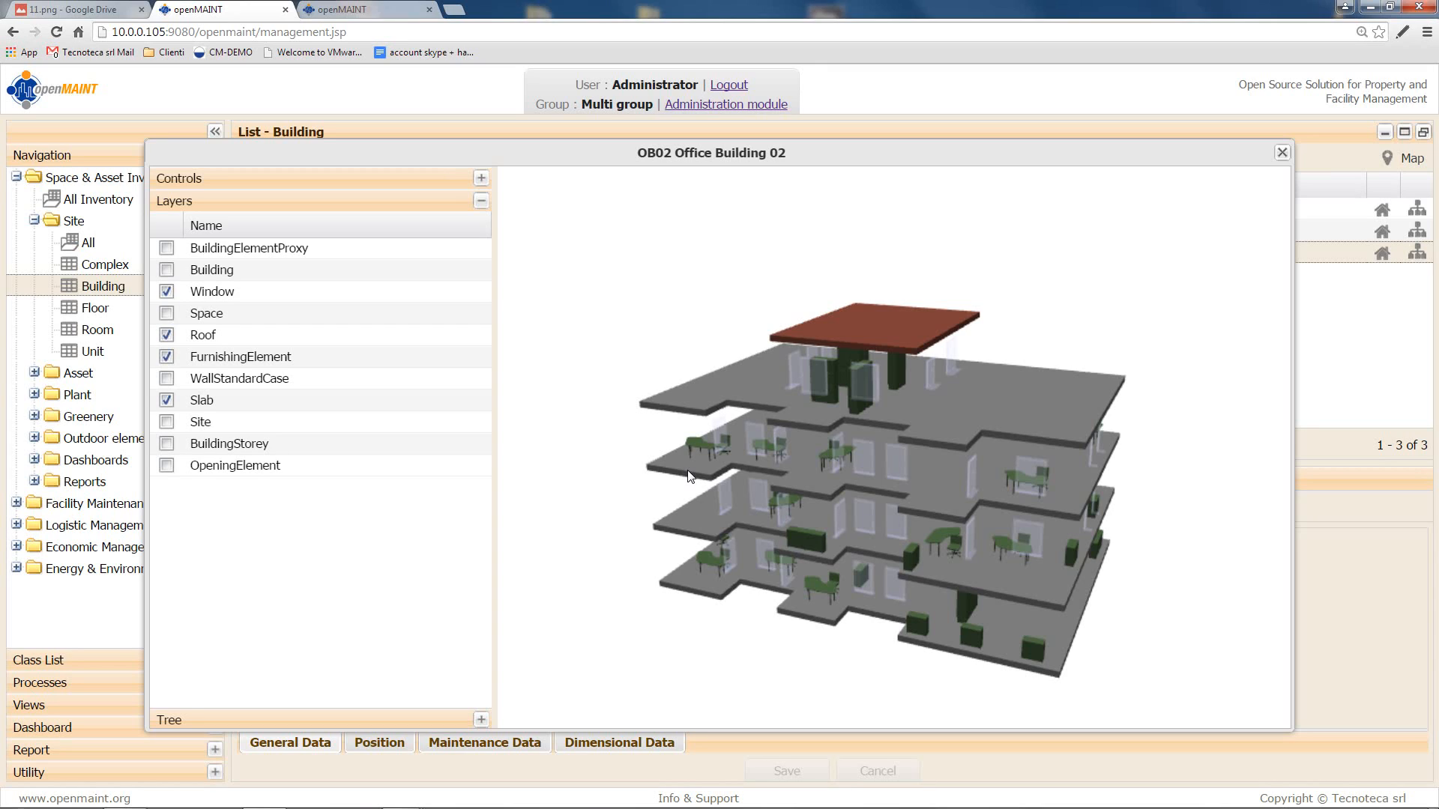
Step: Select a window in the 3D model, review its attributes and open its related Door & Window card
left_click(837, 519)
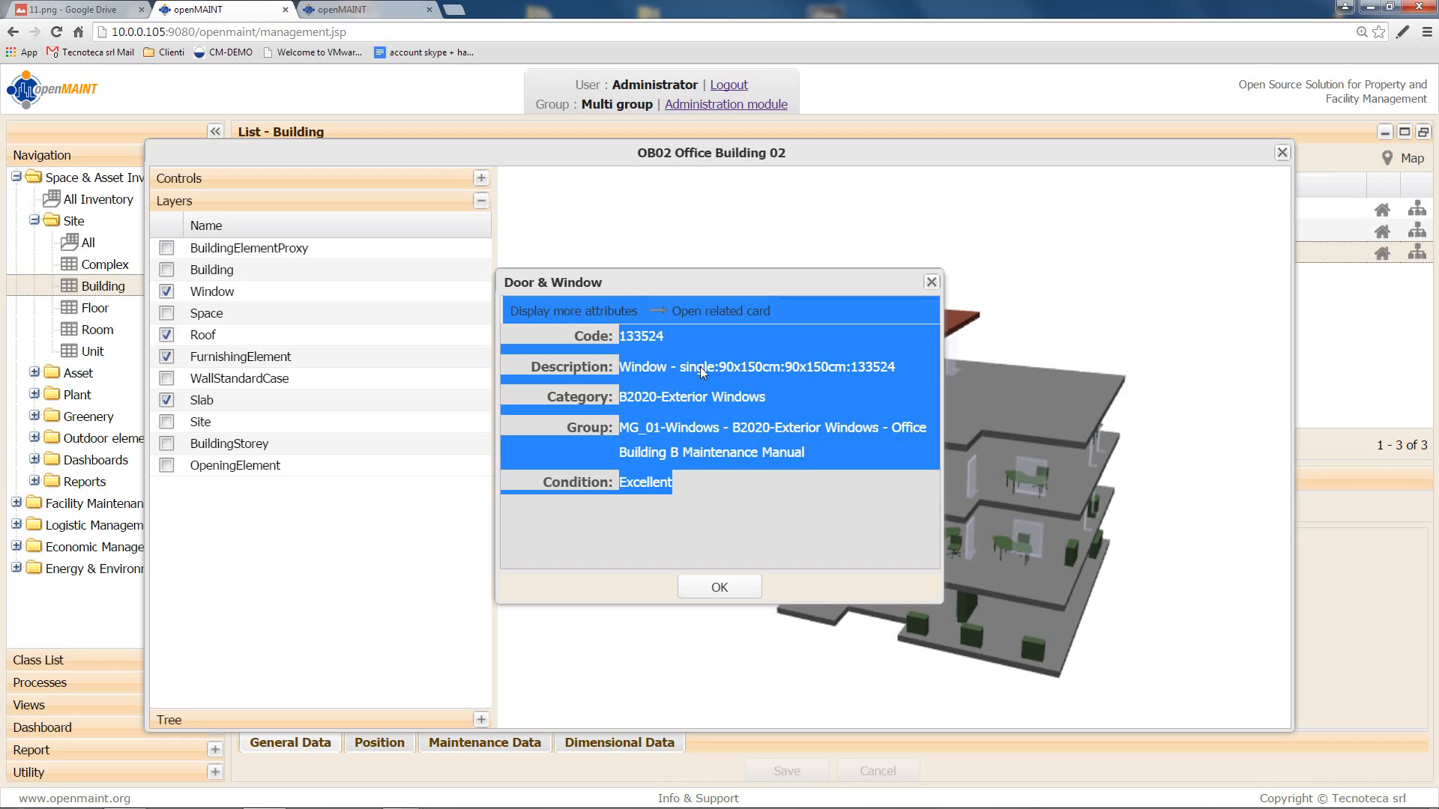
left_click(678, 361)
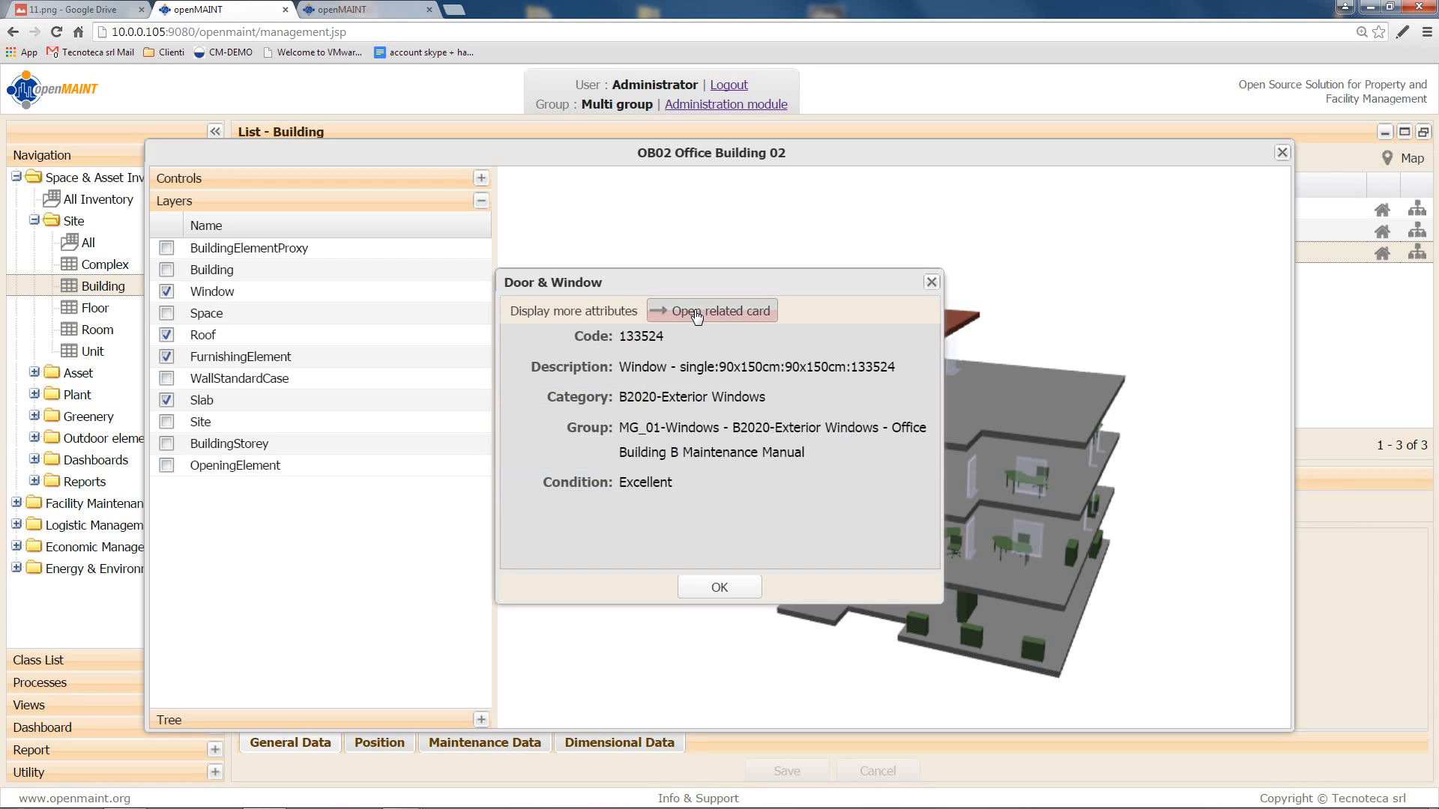
left_click(696, 311)
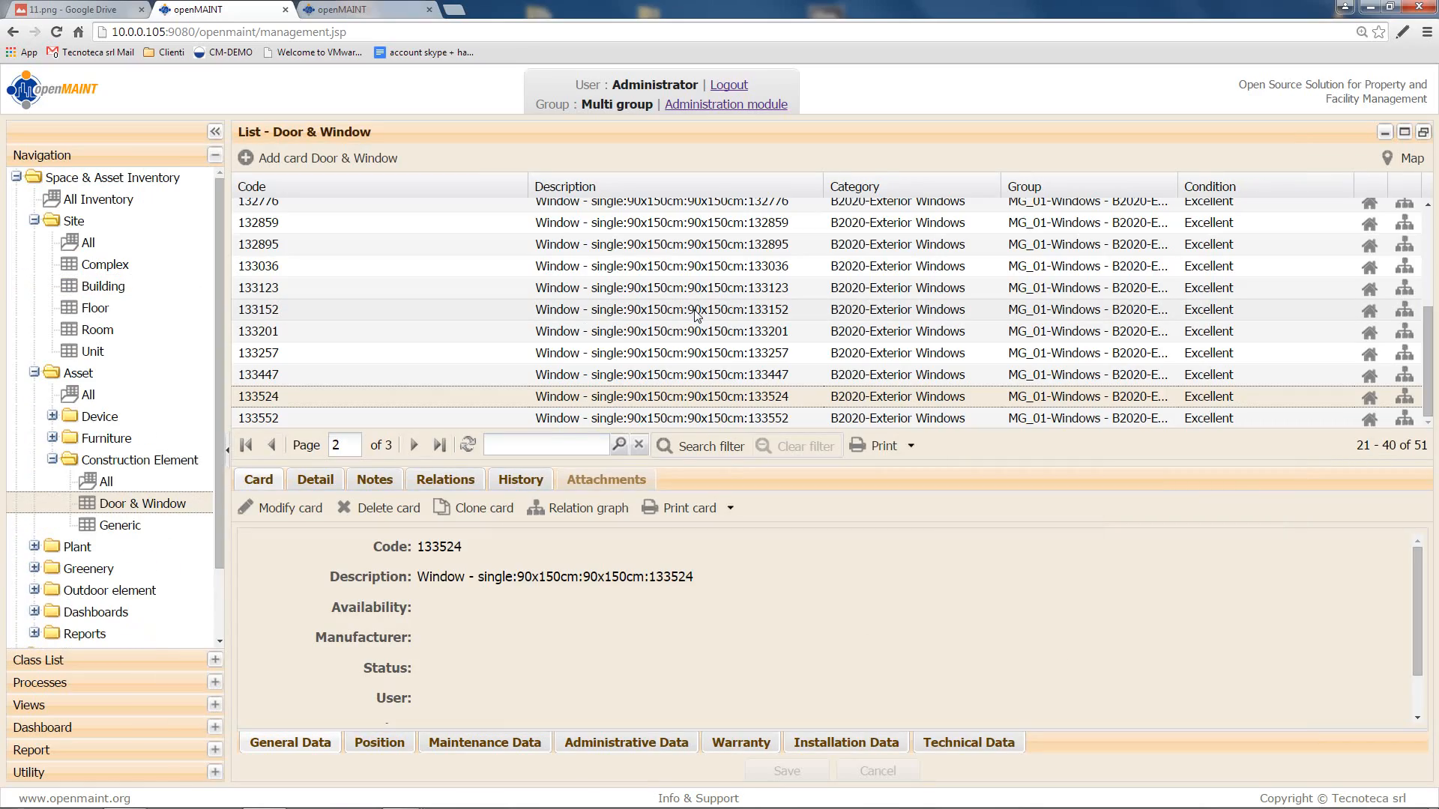